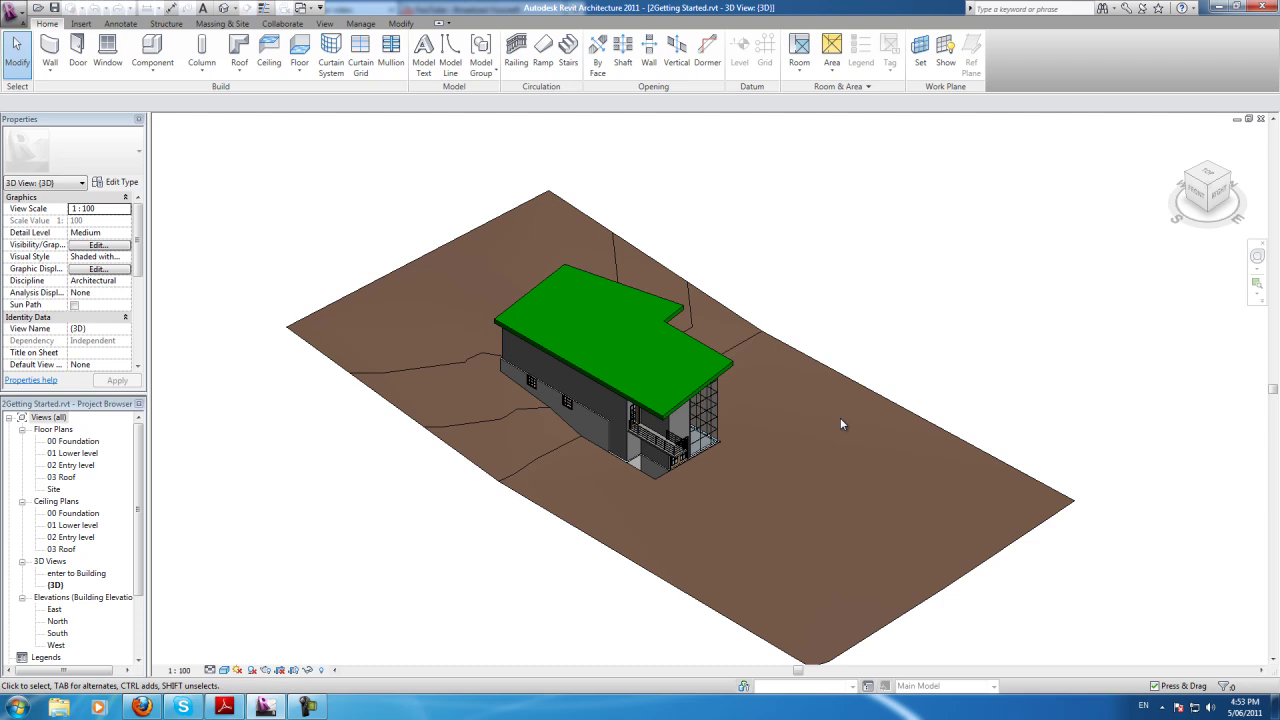
Step: Create a new sheet using the A1 metric titleblock
{"action": "scroll", "coordinate": [705, 410], "scroll_direction": "up", "scroll_amount": 2}
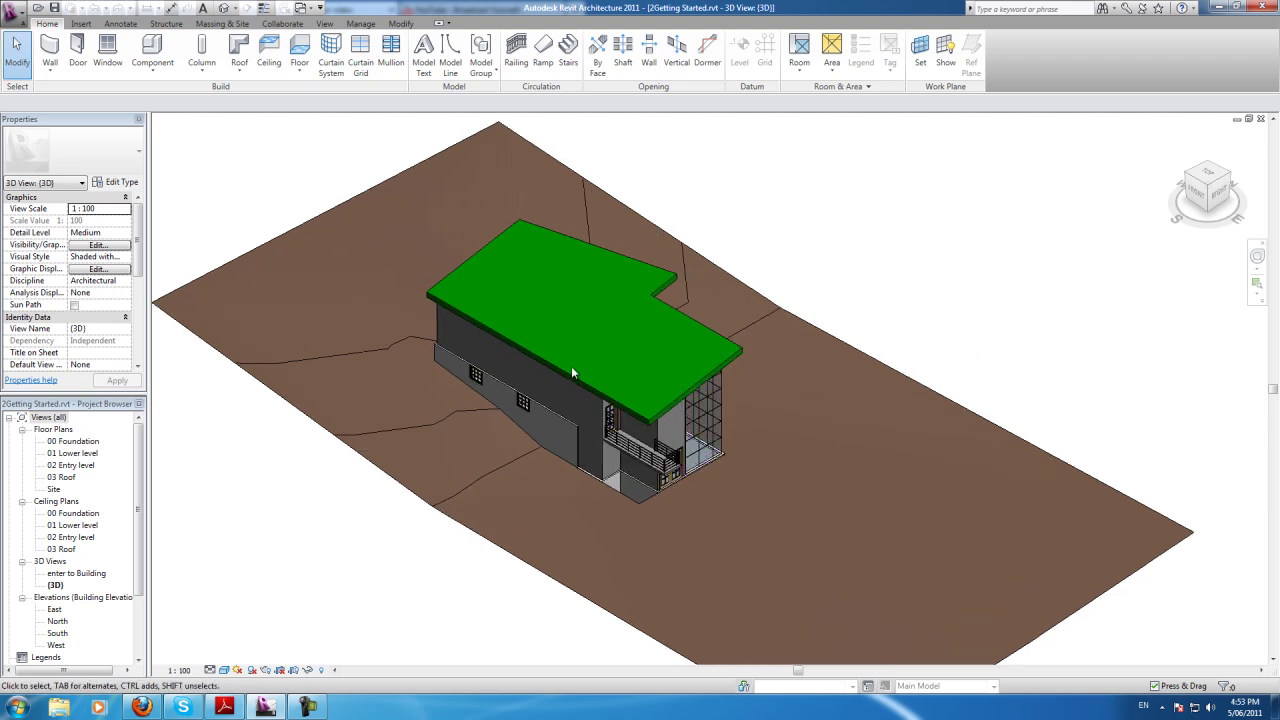
{"action": "scroll", "coordinate": [545, 357], "scroll_direction": "up", "scroll_amount": 2}
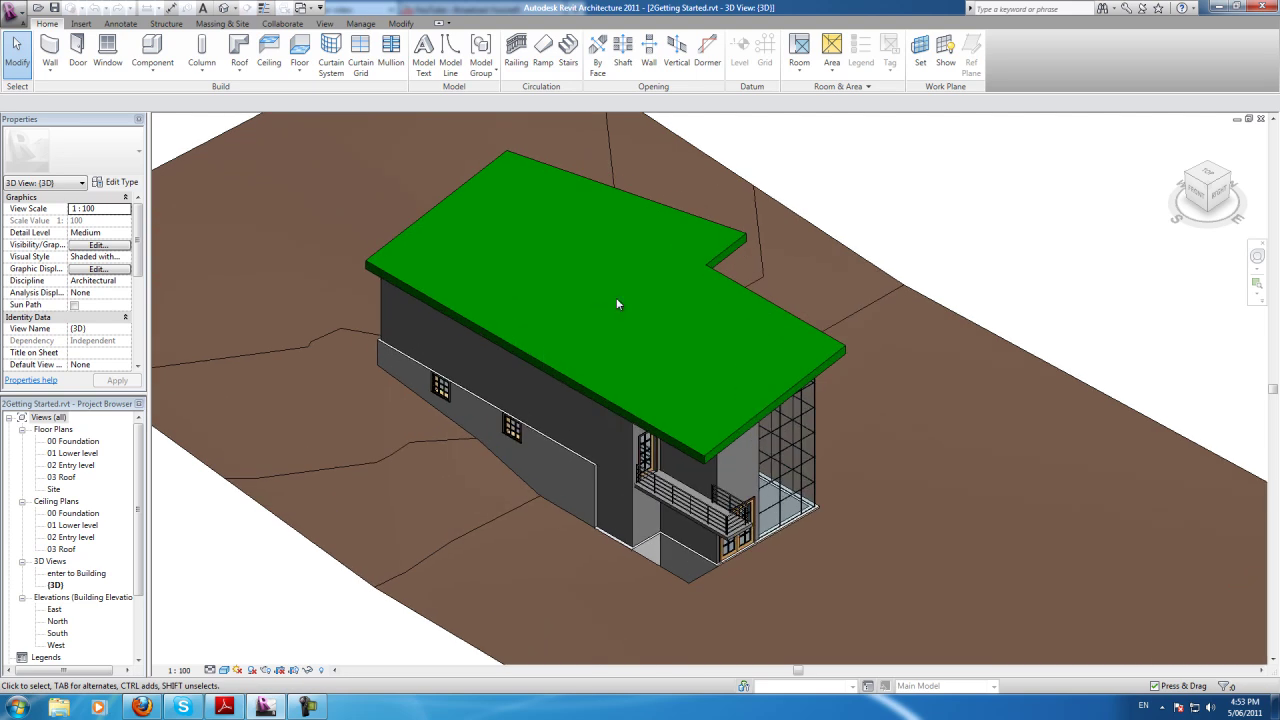
{"action": "scroll", "coordinate": [510, 394], "scroll_direction": "down", "scroll_amount": 1}
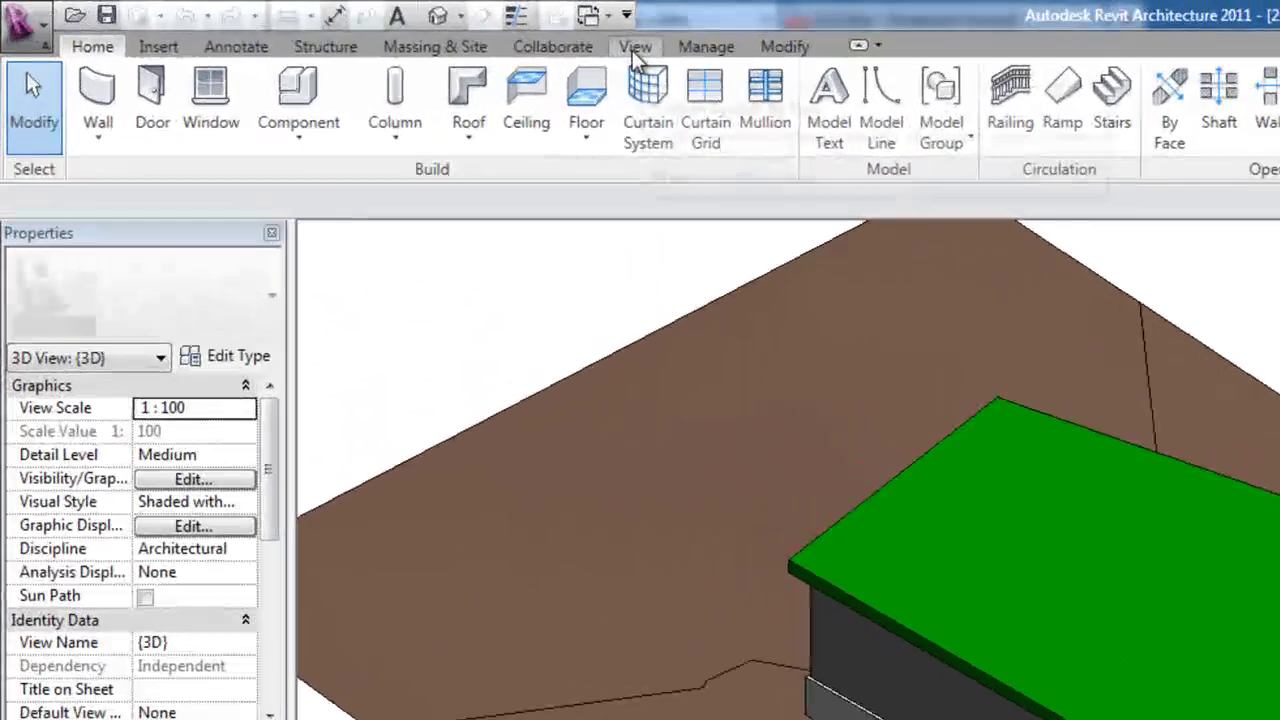
{"action": "left_click", "coordinate": [461, 33]}
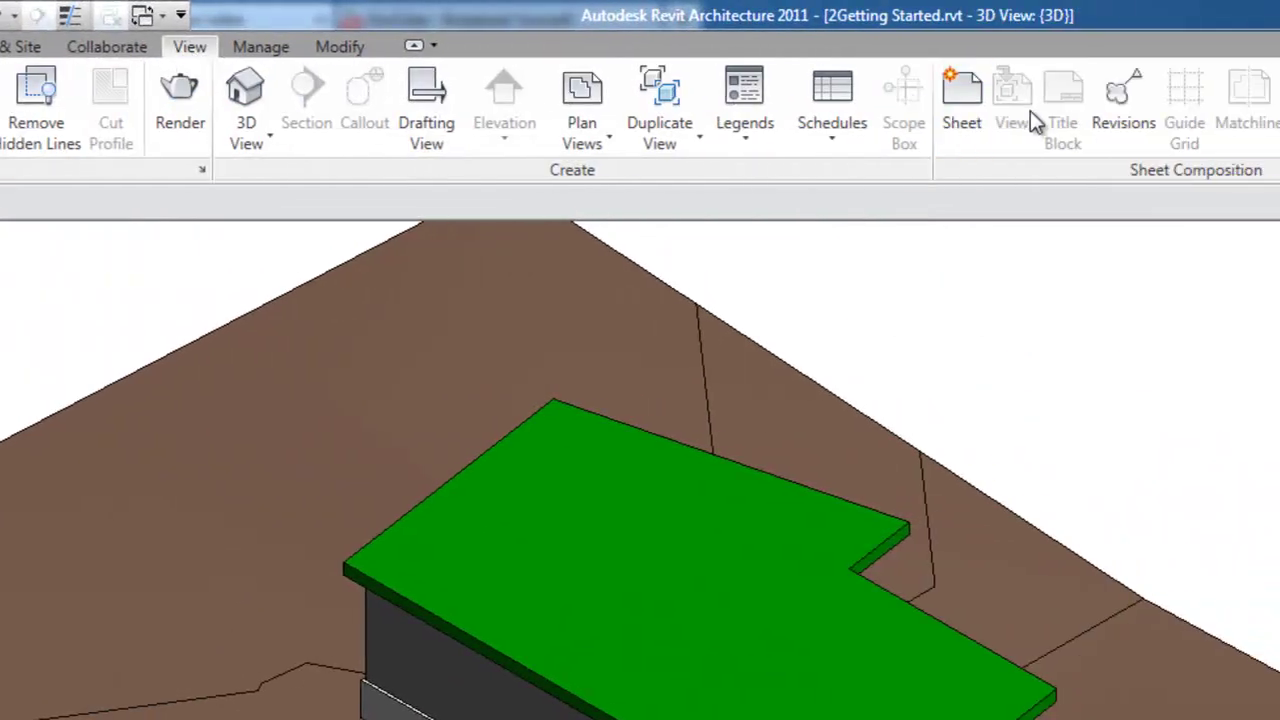
{"action": "left_click", "coordinate": [952, 110]}
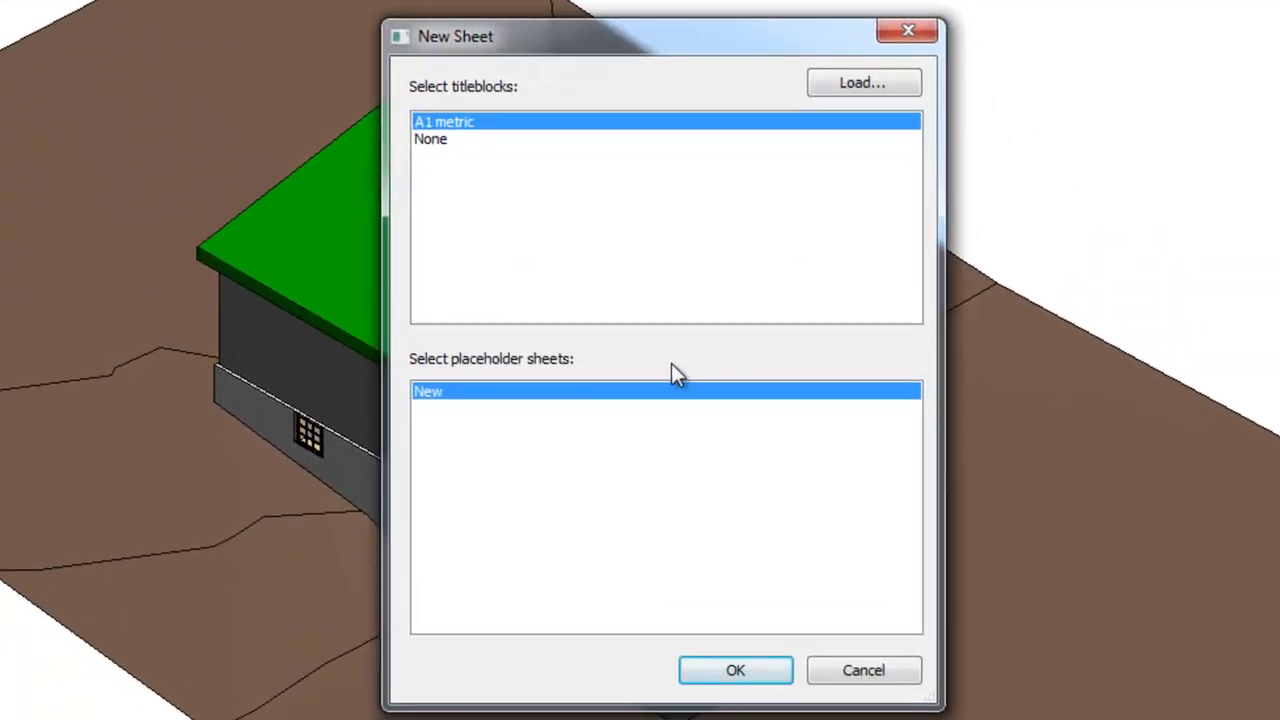
{"action": "left_click", "coordinate": [752, 673]}
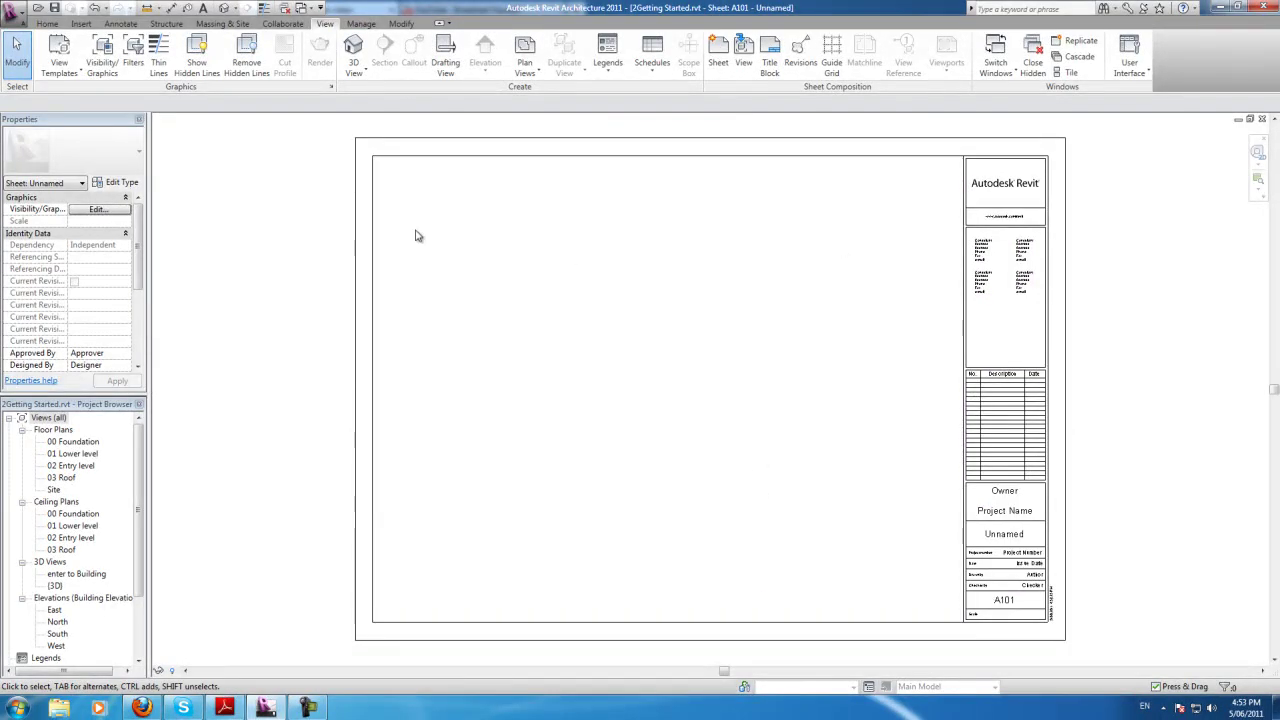
Step: Set the owner text in the sheet's title block to "Revit House"
{"action": "scroll", "coordinate": [641, 310], "scroll_direction": "down", "scroll_amount": 4}
{"action": "scroll", "coordinate": [1035, 484], "scroll_direction": "up", "scroll_amount": 4}
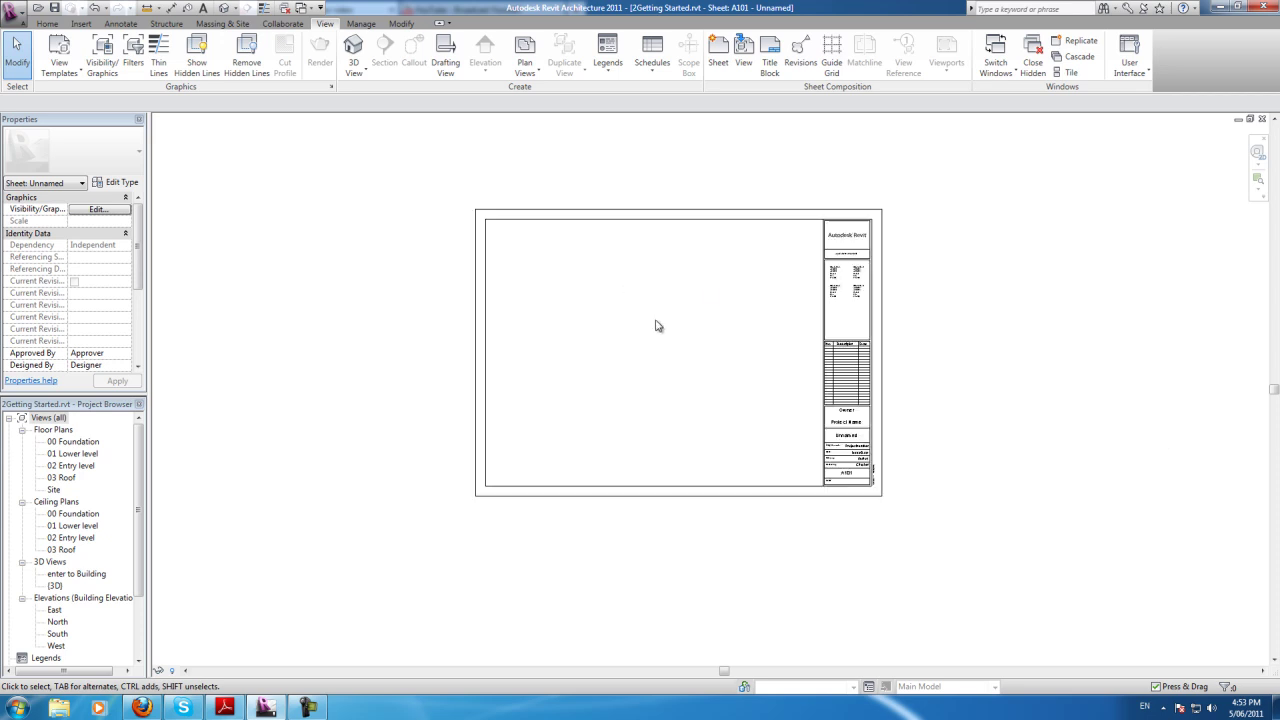
{"action": "scroll", "coordinate": [658, 136], "scroll_direction": "up", "scroll_amount": 3}
{"action": "scroll", "coordinate": [771, 250], "scroll_direction": "down", "scroll_amount": 2}
{"action": "scroll", "coordinate": [785, 505], "scroll_direction": "down", "scroll_amount": 3}
{"action": "scroll", "coordinate": [724, 418], "scroll_direction": "up", "scroll_amount": 5}
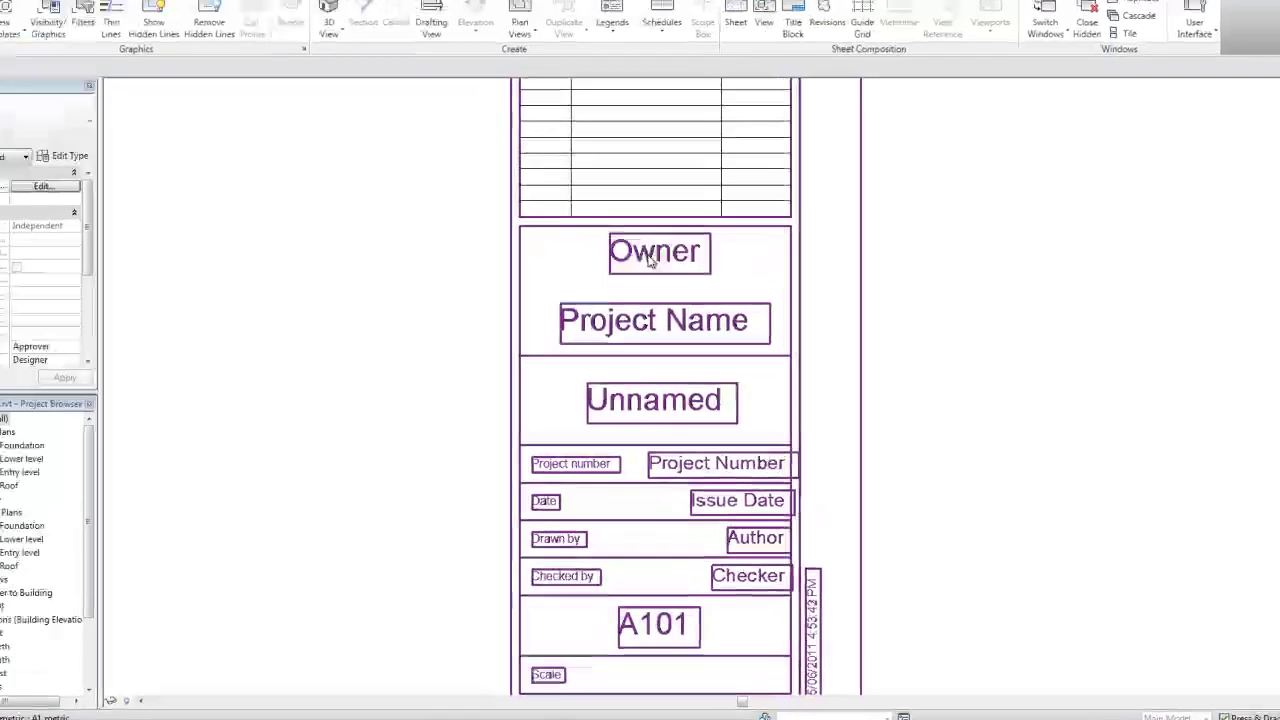
{"action": "double_click", "coordinate": [641, 271]}
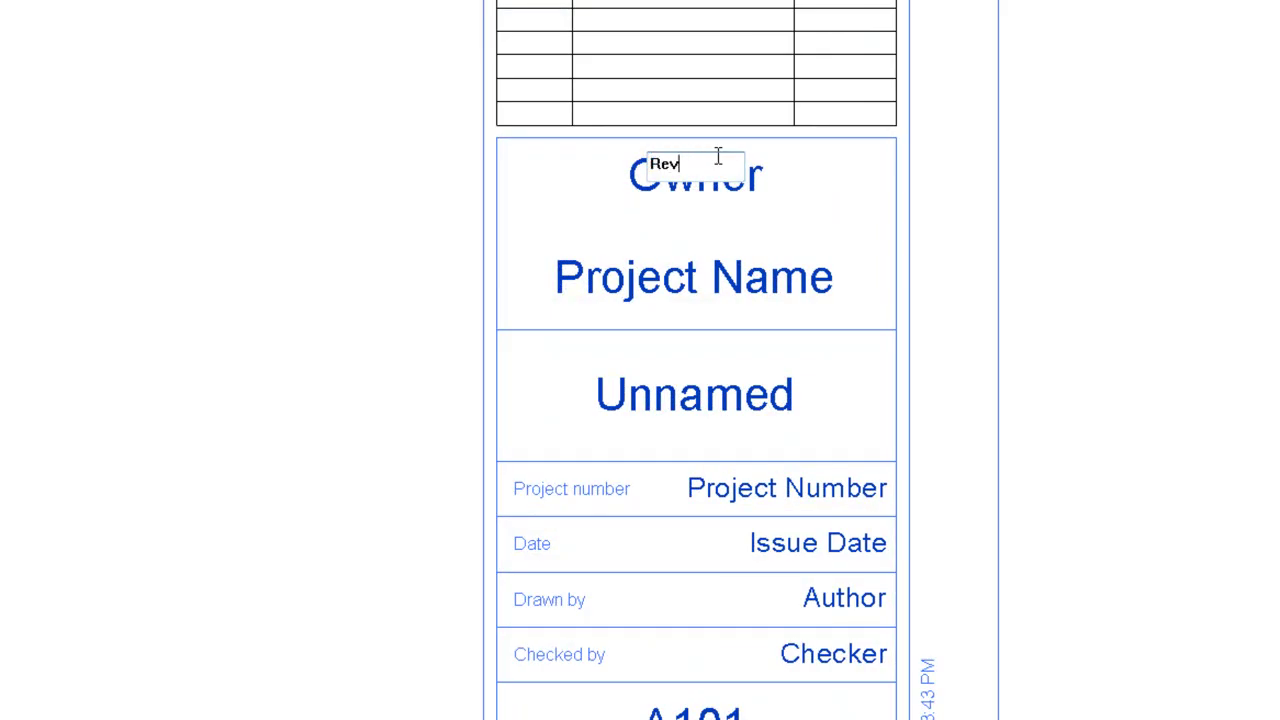
{"action": "type", "text": "Revit House"}
{"action": "key", "text": "Return"}
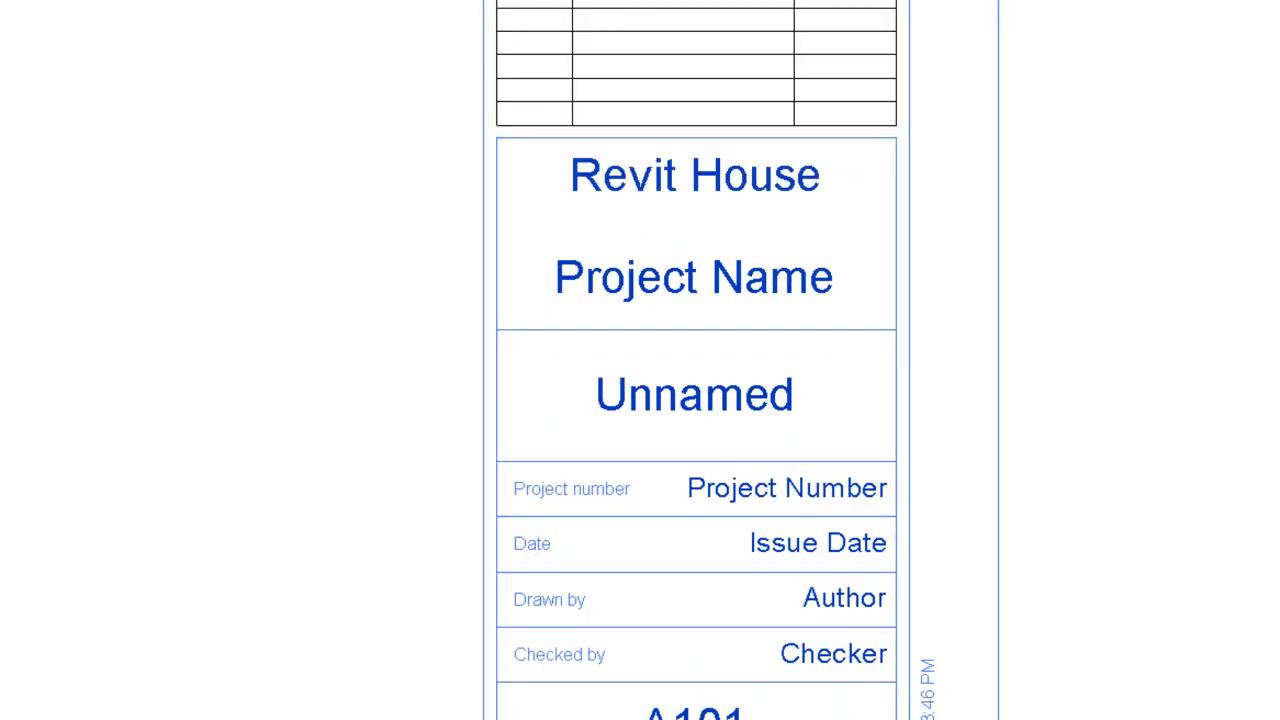
Step: Clear the project name in the title block and enter the person's full name as the sheet name
{"action": "left_click", "coordinate": [700, 283]}
{"action": "key", "text": "BackSpace"}
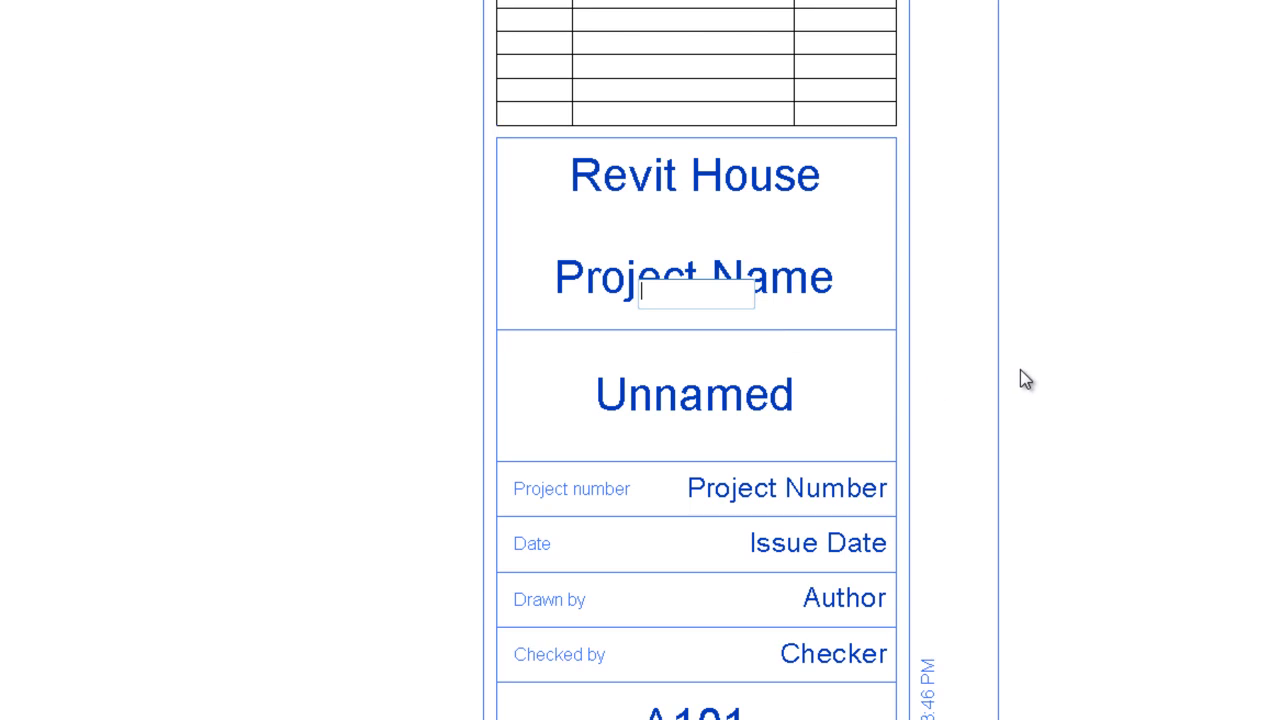
{"action": "left_click", "coordinate": [770, 411]}
{"action": "left_click", "coordinate": [771, 410]}
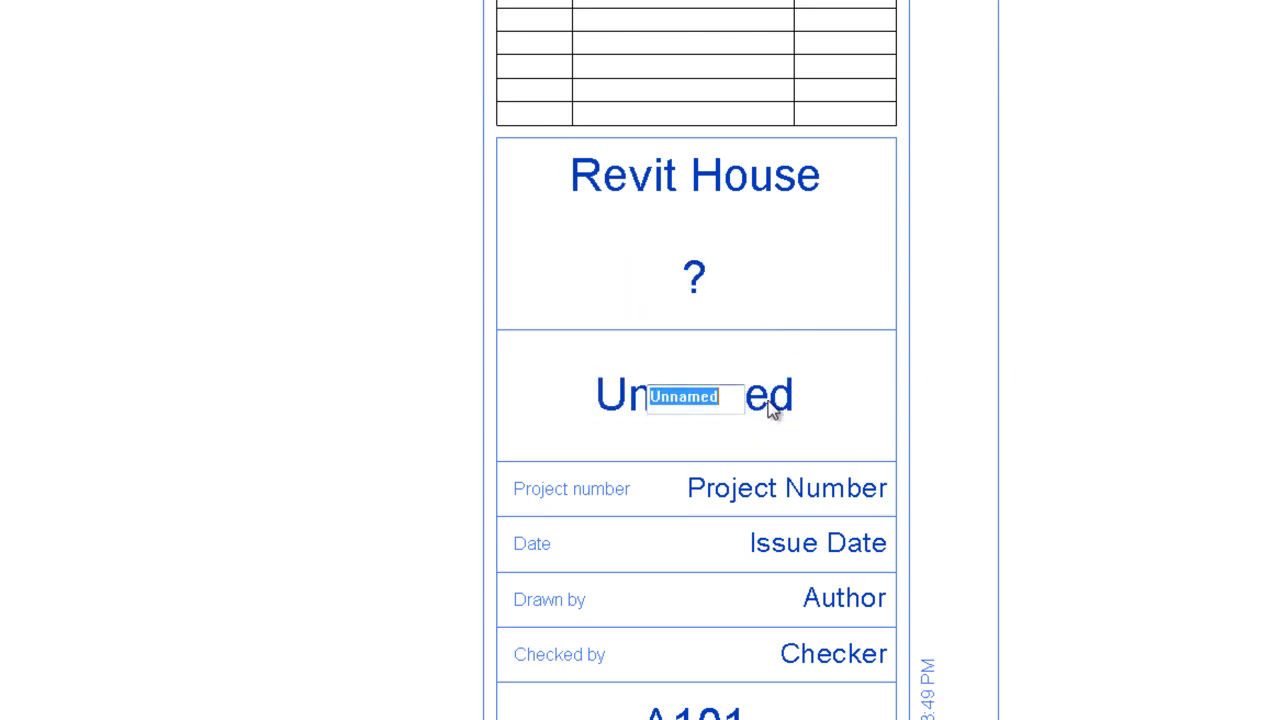
{"action": "left_click", "coordinate": [870, 356]}
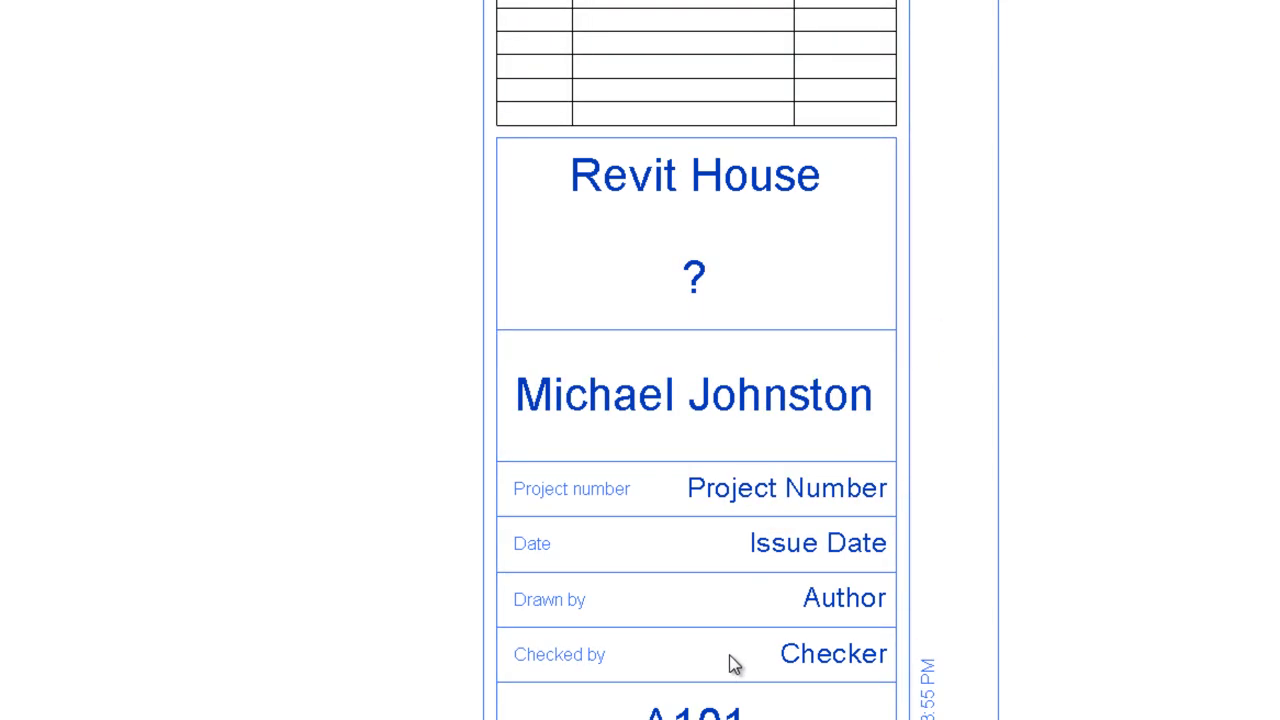
Step: Set the title block's project number to 1 and its issue date to 5/6/11
{"action": "left_click", "coordinate": [766, 486]}
{"action": "type", "text": "1"}
{"action": "left_click", "coordinate": [808, 554]}
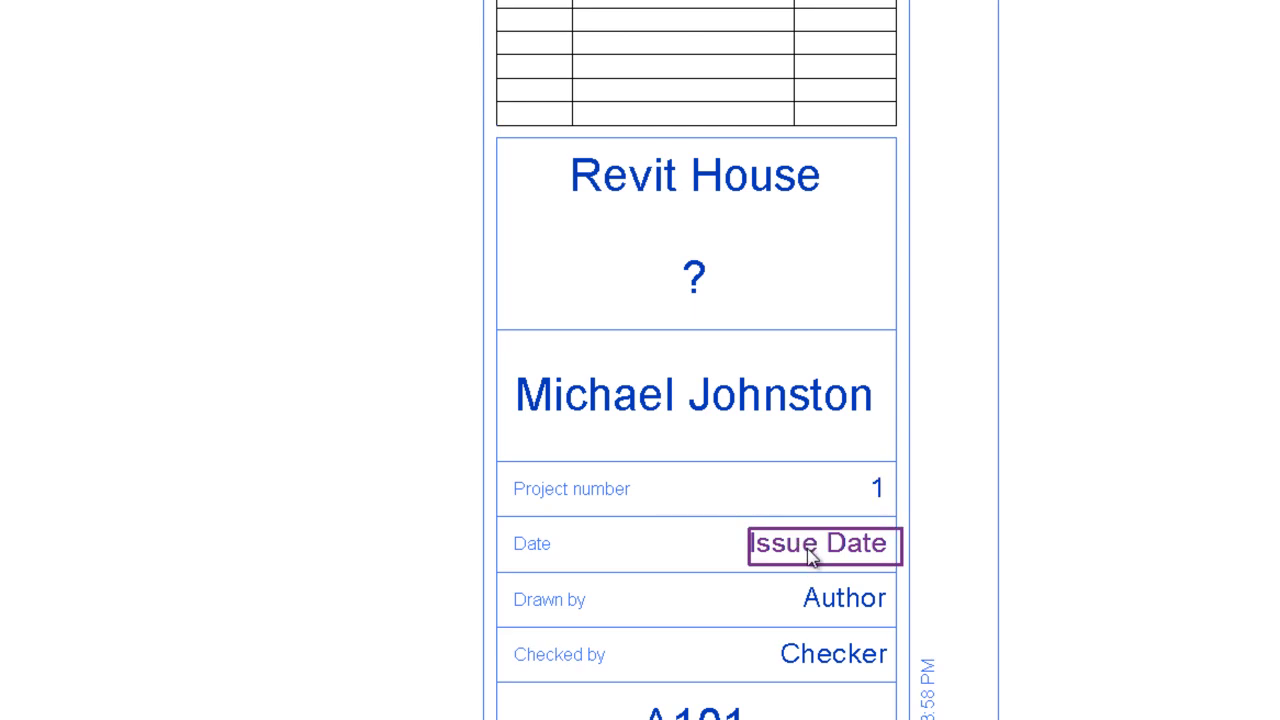
{"action": "left_click", "coordinate": [810, 553]}
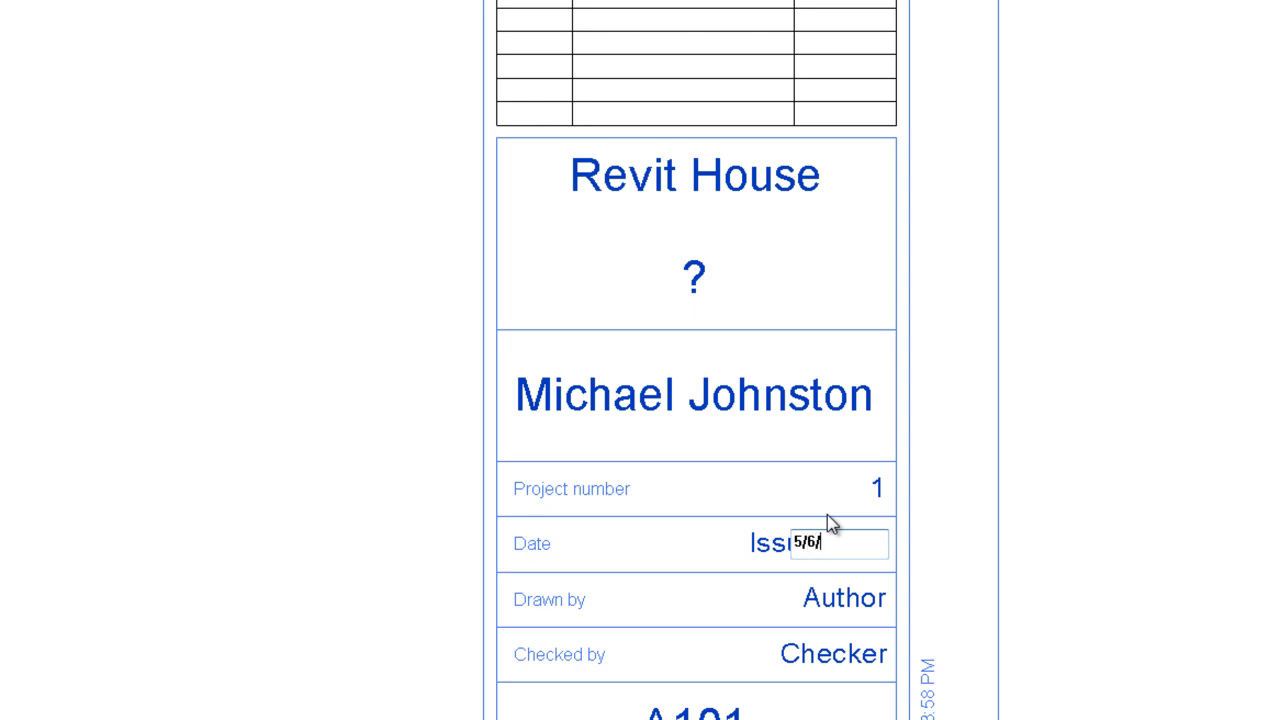
{"action": "type", "text": "5/6/11"}
{"action": "left_click", "coordinate": [829, 520]}
Step: Enter the drafter's first name in the title block's Drawn by field and set Checked by to NA
{"action": "left_click", "coordinate": [850, 603]}
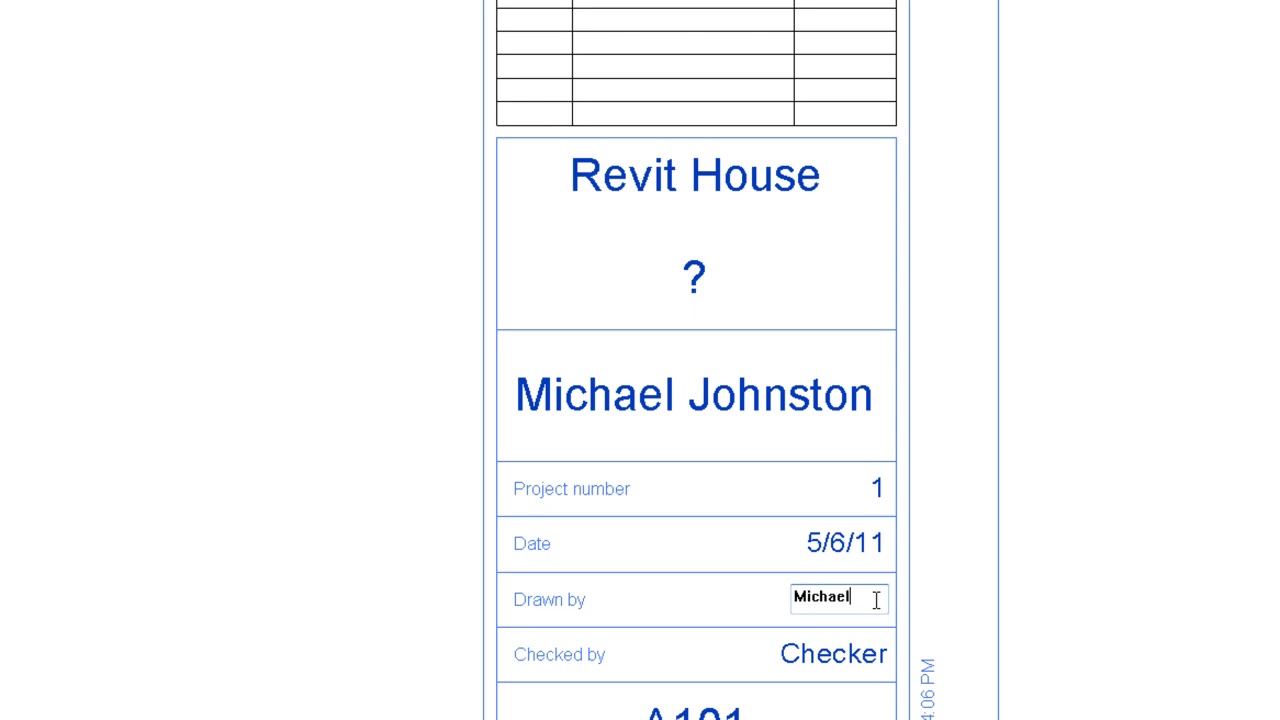
{"action": "left_click", "coordinate": [826, 686]}
{"action": "left_click", "coordinate": [836, 654]}
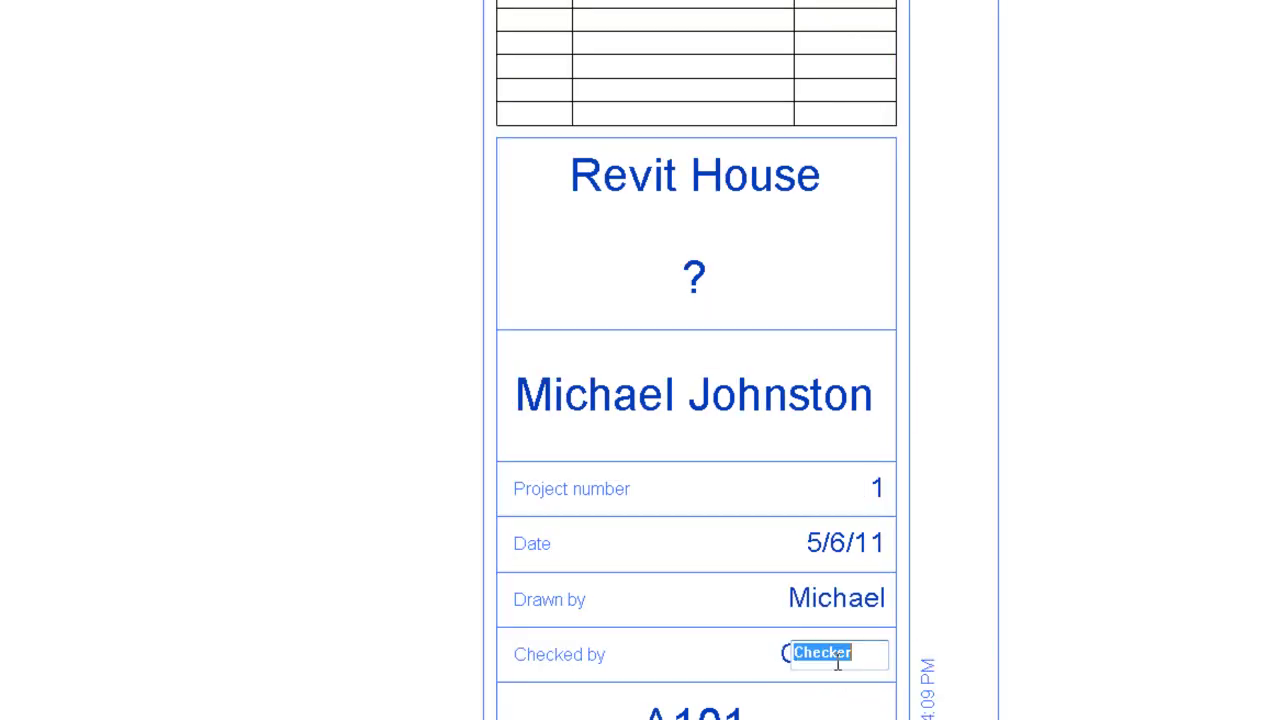
{"action": "left_click", "coordinate": [903, 660]}
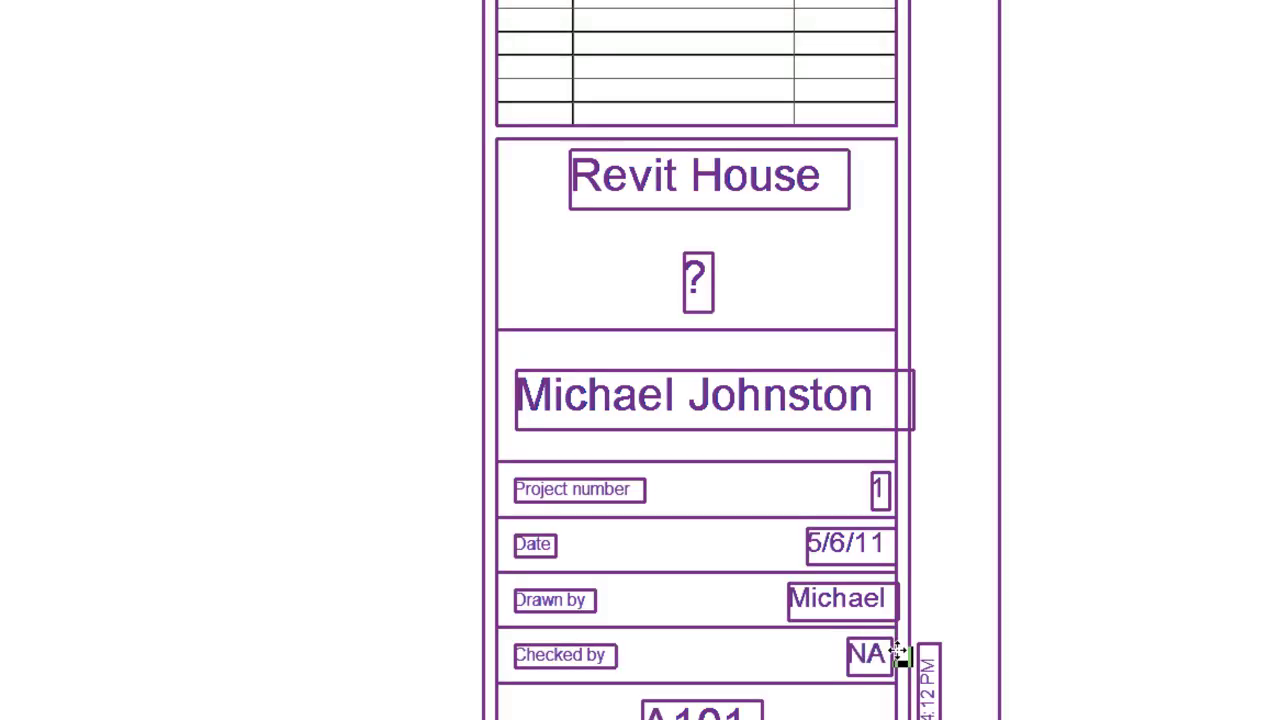
{"action": "scroll", "coordinate": [1143, 500], "scroll_direction": "down", "scroll_amount": 3}
{"action": "scroll", "coordinate": [1120, 575], "scroll_direction": "up", "scroll_amount": 2}
{"action": "scroll", "coordinate": [1110, 578], "scroll_direction": "down", "scroll_amount": 2}
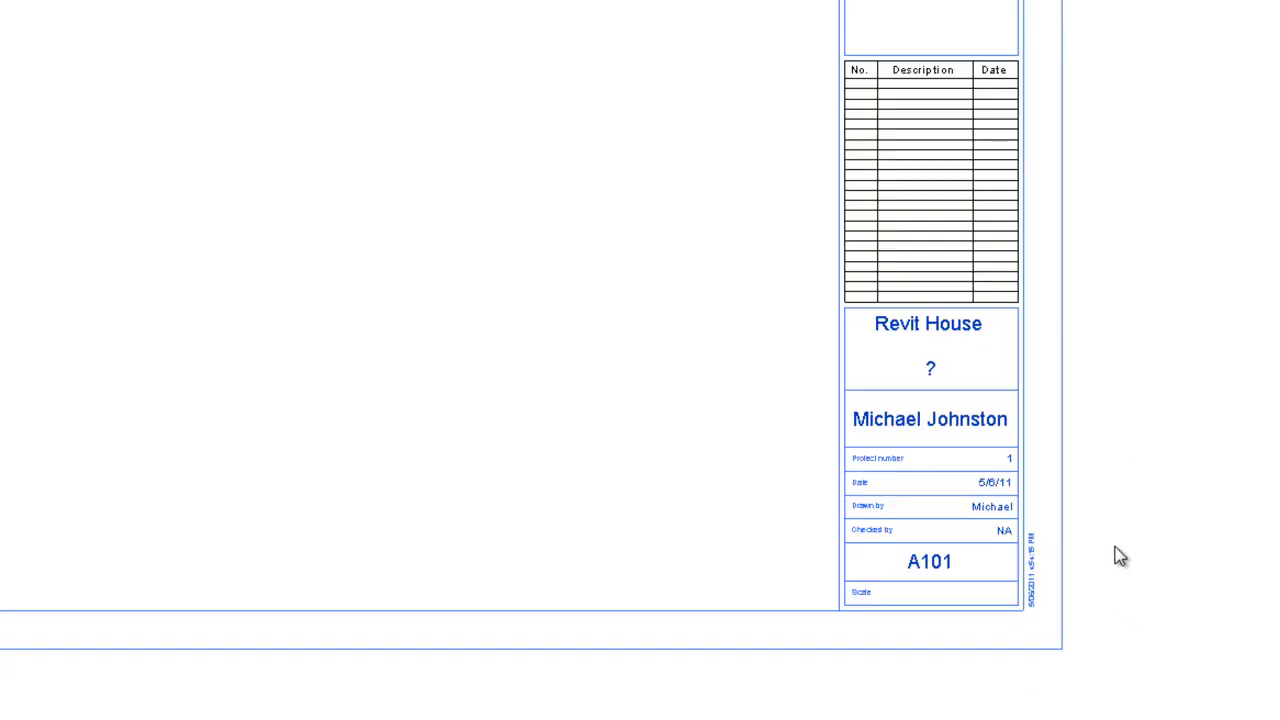
{"action": "left_click", "coordinate": [500, 211]}
Step: Examine the filled-in title block, including the blank project name, and the overall sheet layout
{"action": "scroll", "coordinate": [1163, 505], "scroll_direction": "down", "scroll_amount": 2}
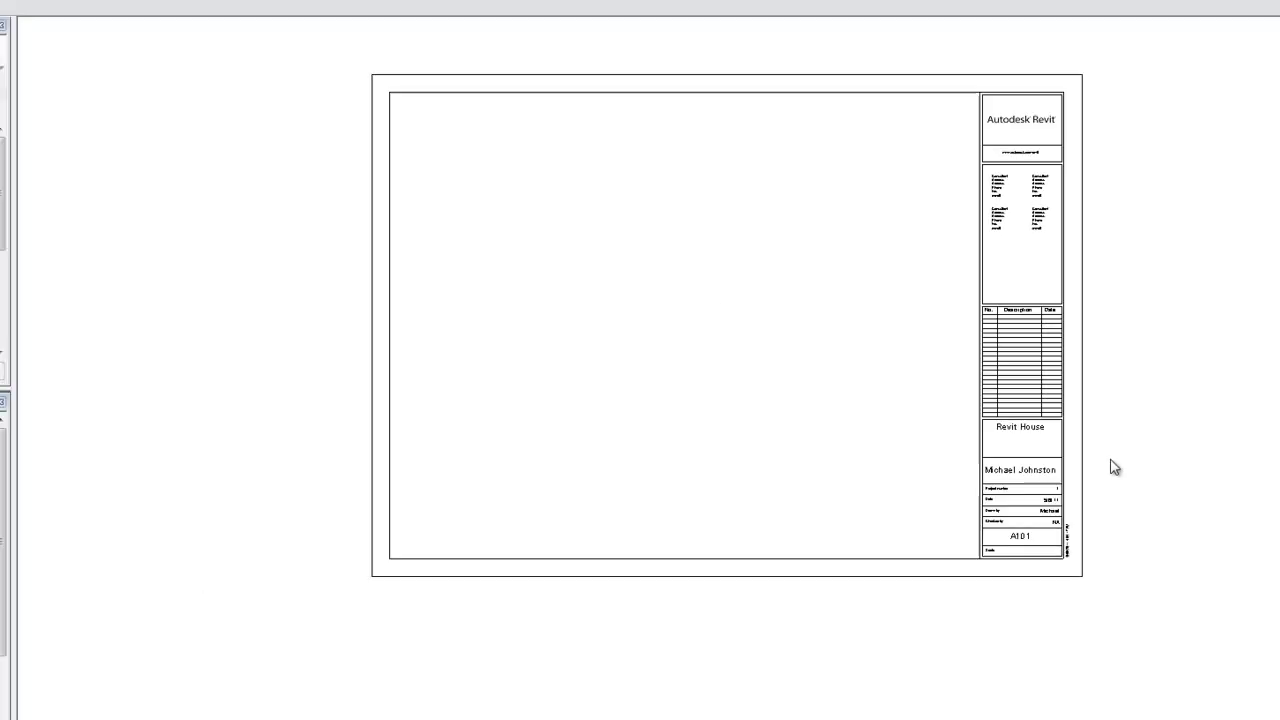
{"action": "scroll", "coordinate": [1112, 402], "scroll_direction": "up", "scroll_amount": 4}
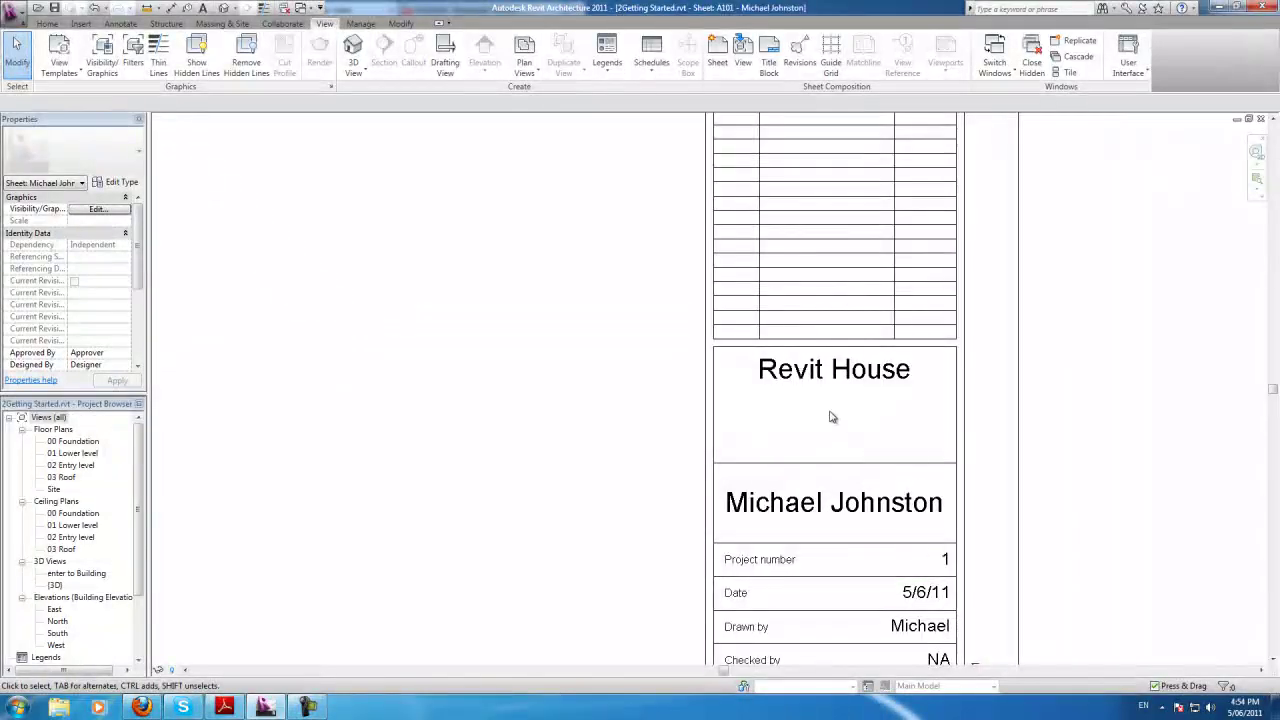
{"action": "scroll", "coordinate": [1080, 405], "scroll_direction": "down", "scroll_amount": 2}
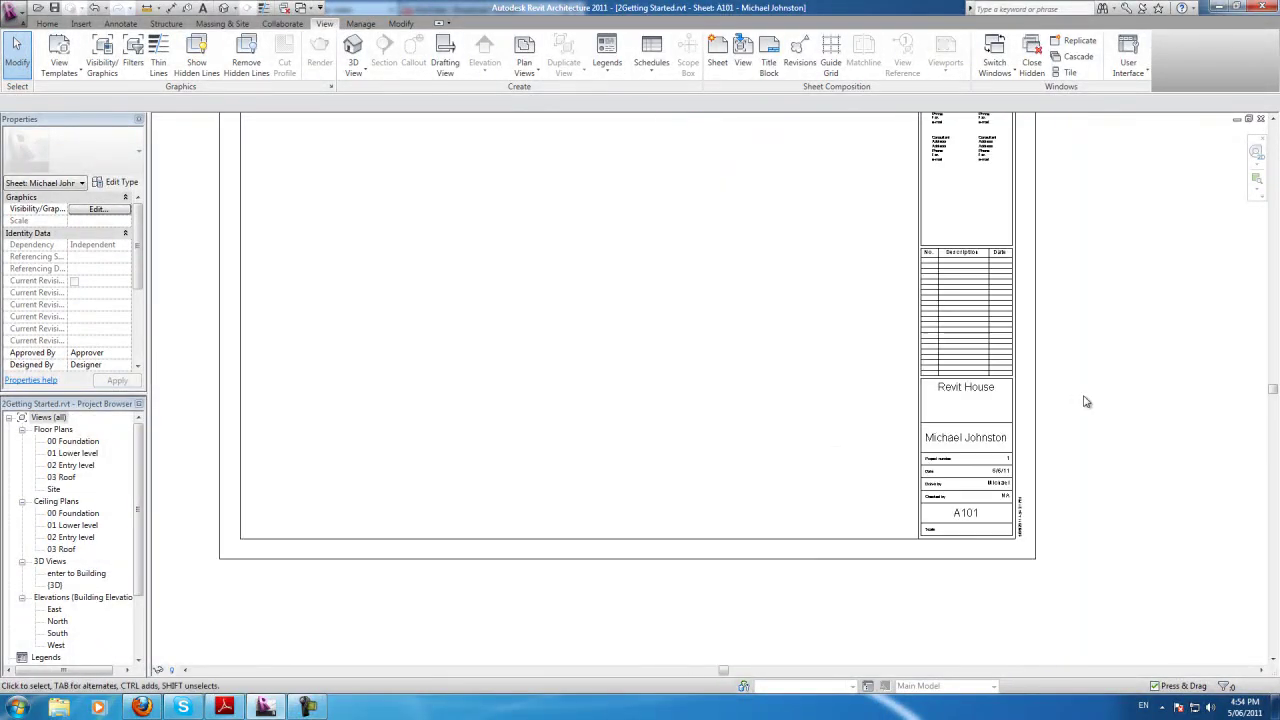
{"action": "scroll", "coordinate": [1120, 440], "scroll_direction": "up", "scroll_amount": 3}
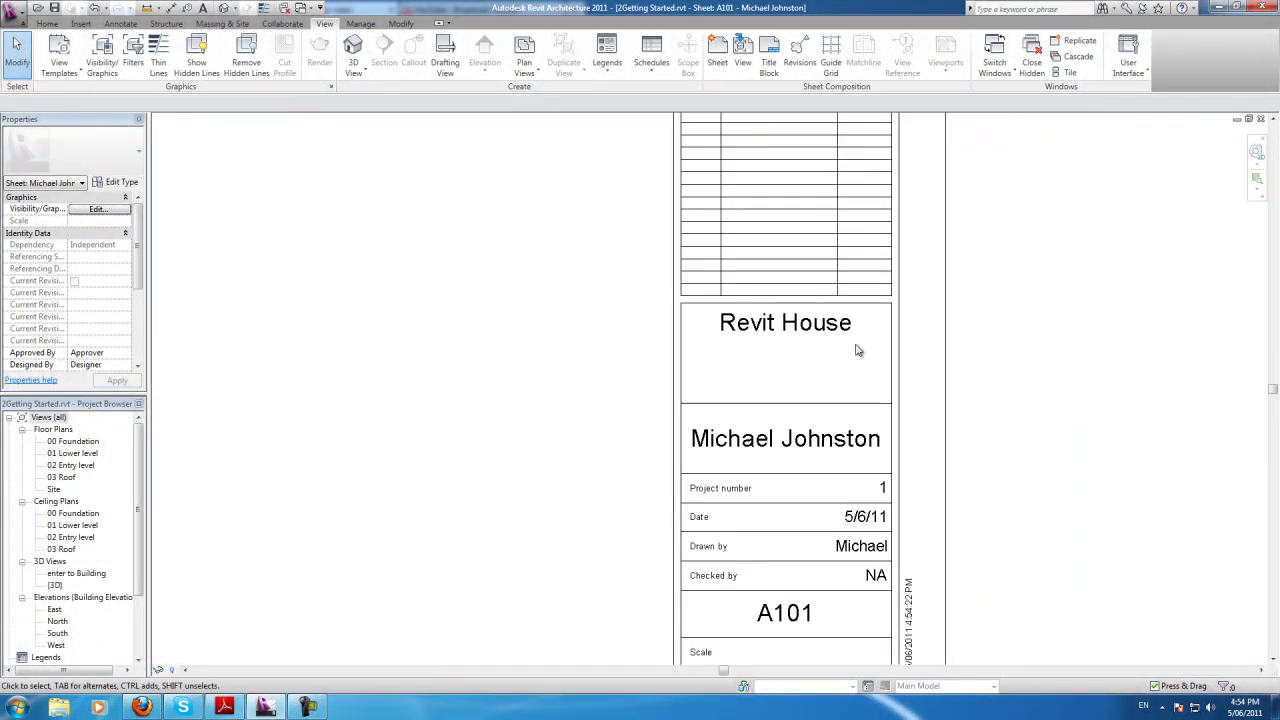
{"action": "left_click", "coordinate": [830, 337]}
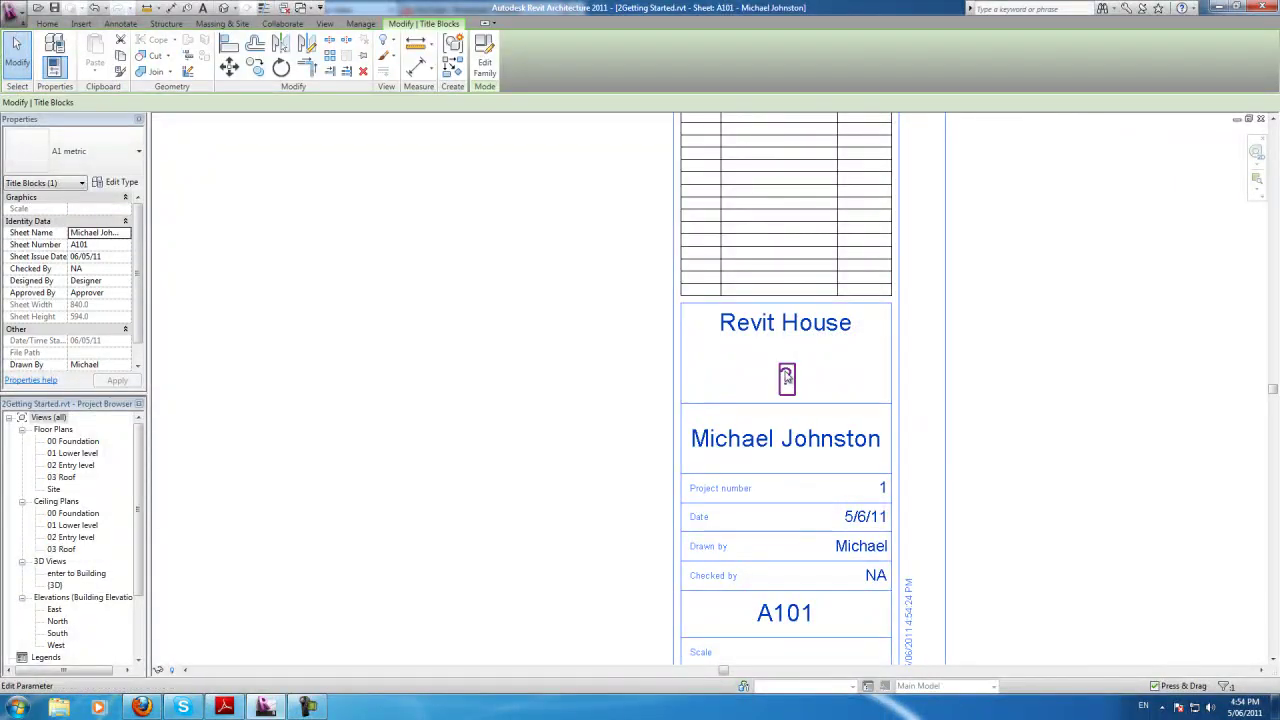
{"action": "left_click", "coordinate": [976, 392]}
{"action": "scroll", "coordinate": [1108, 400], "scroll_direction": "down", "scroll_amount": 5}
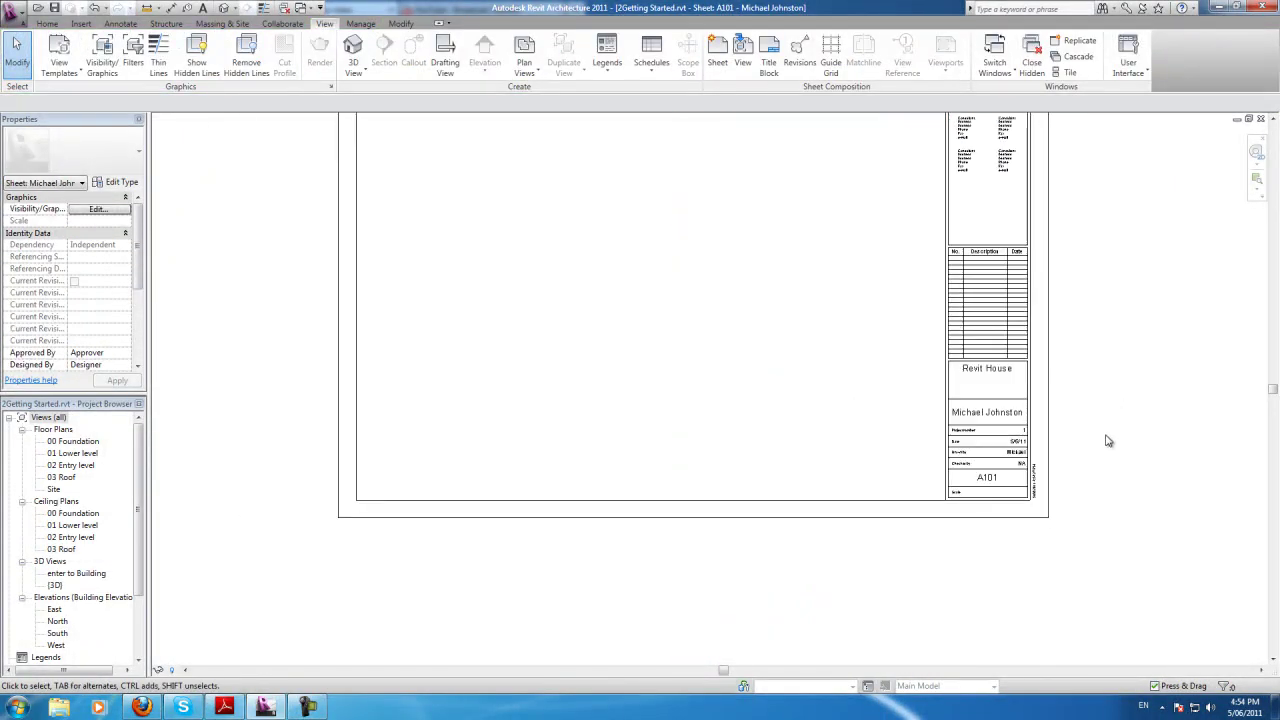
{"action": "scroll", "coordinate": [1143, 434], "scroll_direction": "up", "scroll_amount": 3}
{"action": "scroll", "coordinate": [874, 463], "scroll_direction": "down", "scroll_amount": 2}
{"action": "scroll", "coordinate": [797, 580], "scroll_direction": "up", "scroll_amount": 2}
{"action": "scroll", "coordinate": [800, 583], "scroll_direction": "down", "scroll_amount": 1}
{"action": "scroll", "coordinate": [810, 586], "scroll_direction": "up", "scroll_amount": 1}
{"action": "scroll", "coordinate": [816, 582], "scroll_direction": "down", "scroll_amount": 1}
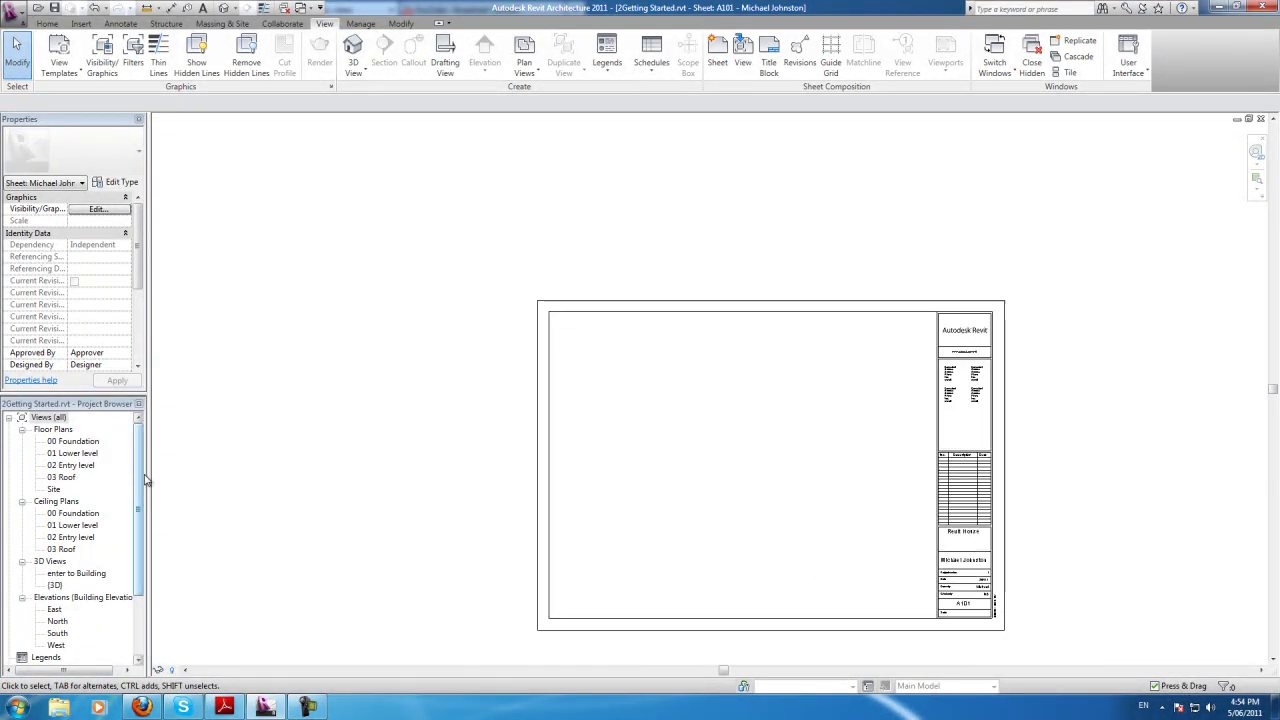
Step: Open the 02 Entry level floor plan for a look and switch to the 01 Lower level floor plan
{"action": "double_click", "coordinate": [92, 465]}
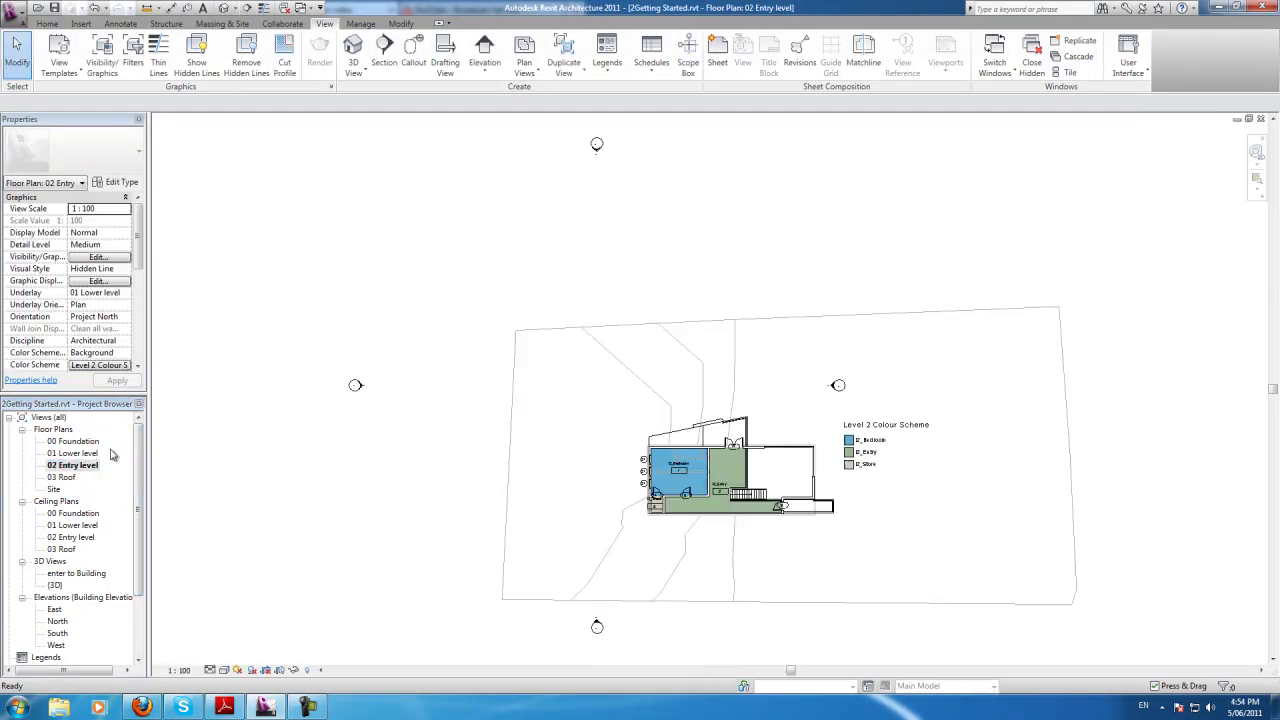
{"action": "scroll", "coordinate": [835, 595], "scroll_direction": "up", "scroll_amount": 2}
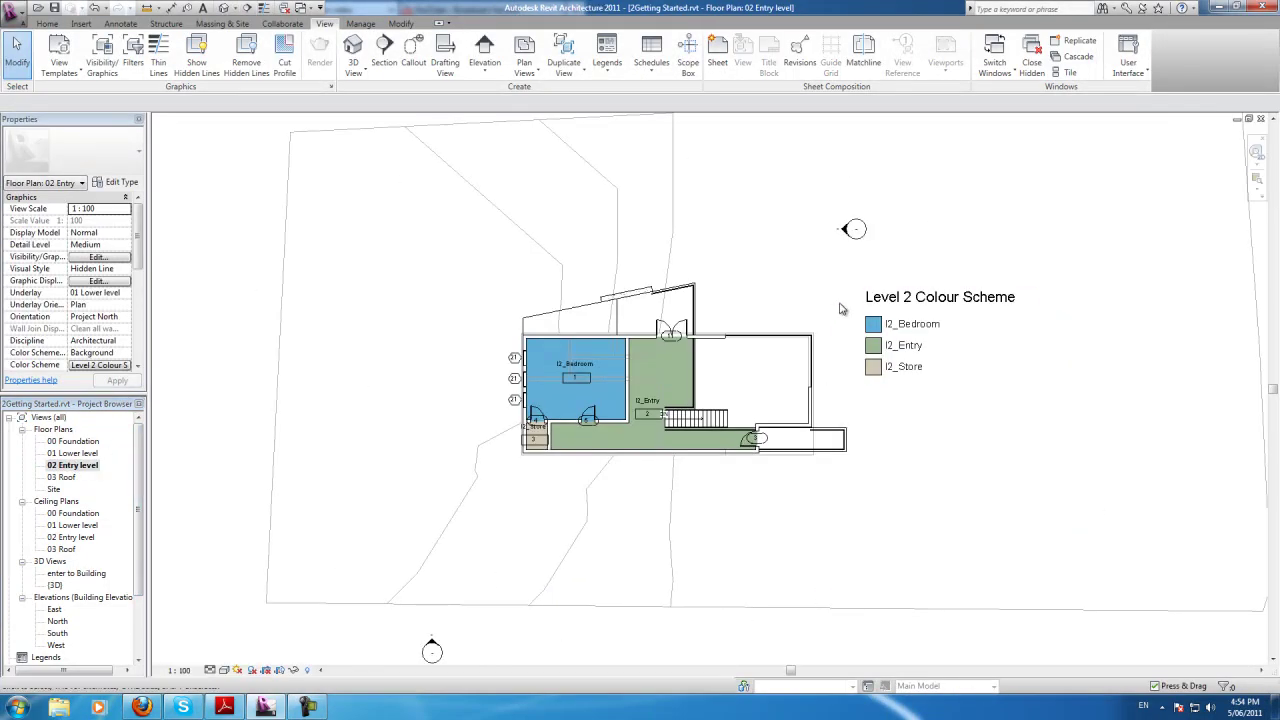
{"action": "double_click", "coordinate": [82, 456]}
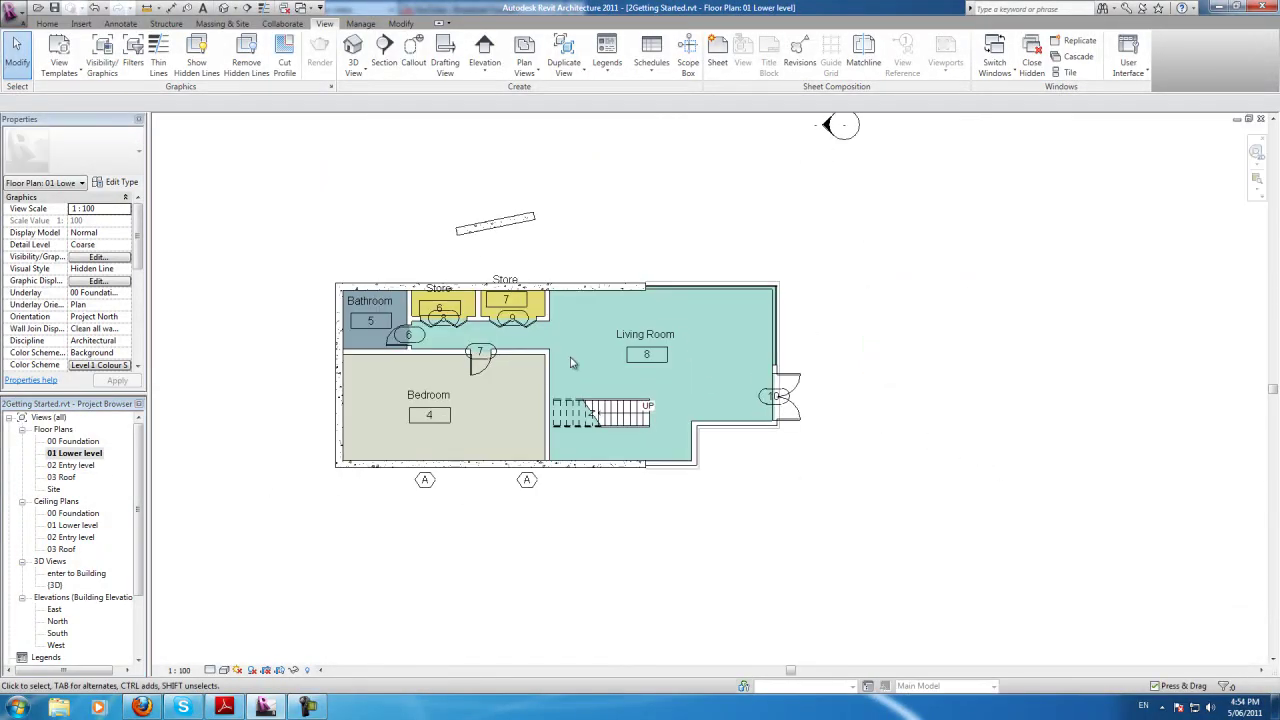
{"action": "scroll", "coordinate": [522, 346], "scroll_direction": "down", "scroll_amount": 2}
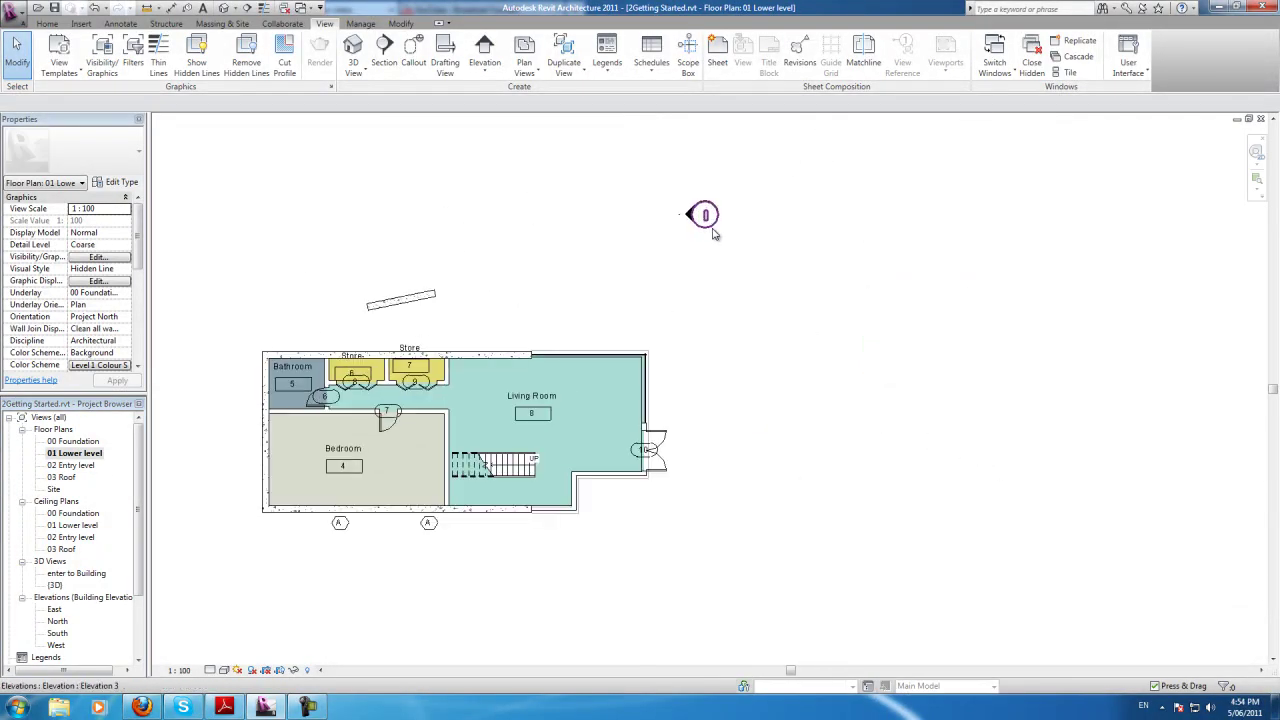
Step: Examine the extent of the 01 Lower level plan, including the elevation markers around the building
{"action": "scroll", "coordinate": [718, 224], "scroll_direction": "down", "scroll_amount": 1}
{"action": "scroll", "coordinate": [193, 240], "scroll_direction": "down", "scroll_amount": 4}
{"action": "scroll", "coordinate": [342, 205], "scroll_direction": "down", "scroll_amount": 1}
{"action": "scroll", "coordinate": [789, 400], "scroll_direction": "down", "scroll_amount": 4}
{"action": "scroll", "coordinate": [552, 225], "scroll_direction": "up", "scroll_amount": 5}
{"action": "scroll", "coordinate": [540, 295], "scroll_direction": "up", "scroll_amount": 2}
{"action": "scroll", "coordinate": [600, 463], "scroll_direction": "down", "scroll_amount": 2}
{"action": "scroll", "coordinate": [723, 586], "scroll_direction": "down", "scroll_amount": 1}
{"action": "scroll", "coordinate": [592, 572], "scroll_direction": "up", "scroll_amount": 4}
{"action": "scroll", "coordinate": [592, 572], "scroll_direction": "up", "scroll_amount": 3}
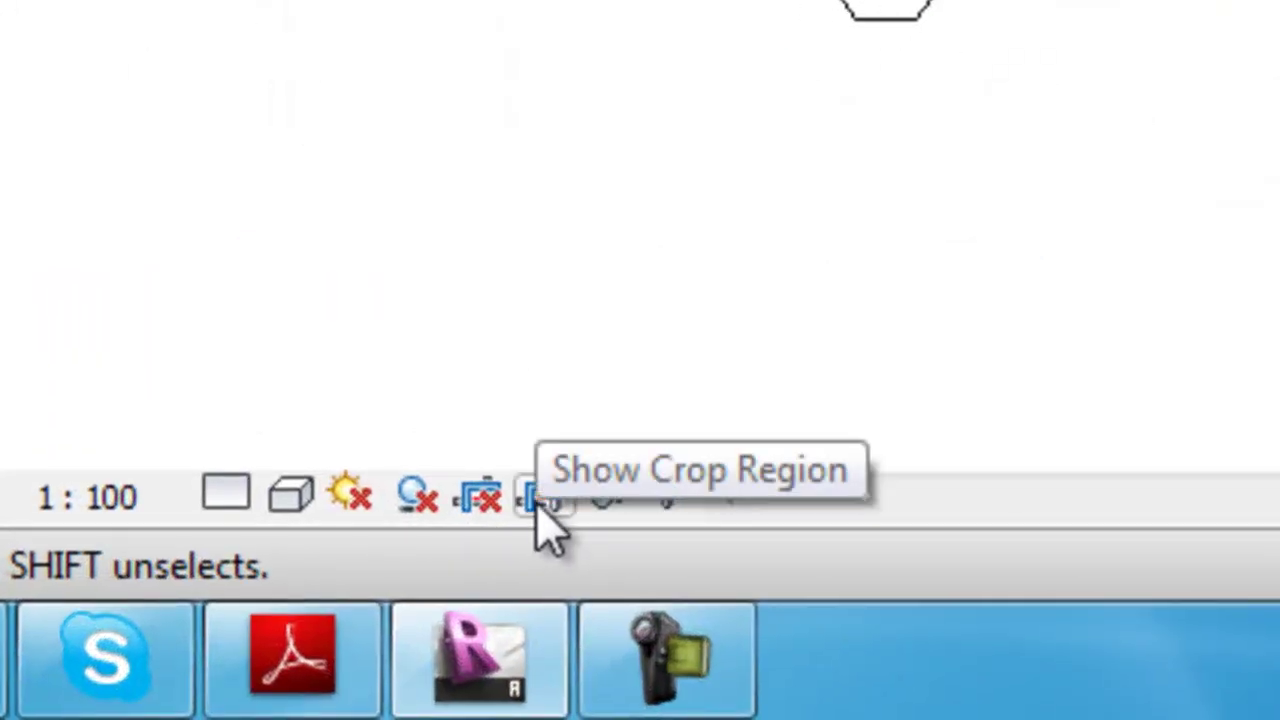
Step: Show the crop region in the 01 Lower level floor plan
{"action": "left_click", "coordinate": [537, 503]}
{"action": "scroll", "coordinate": [677, 355], "scroll_direction": "down", "scroll_amount": 4}
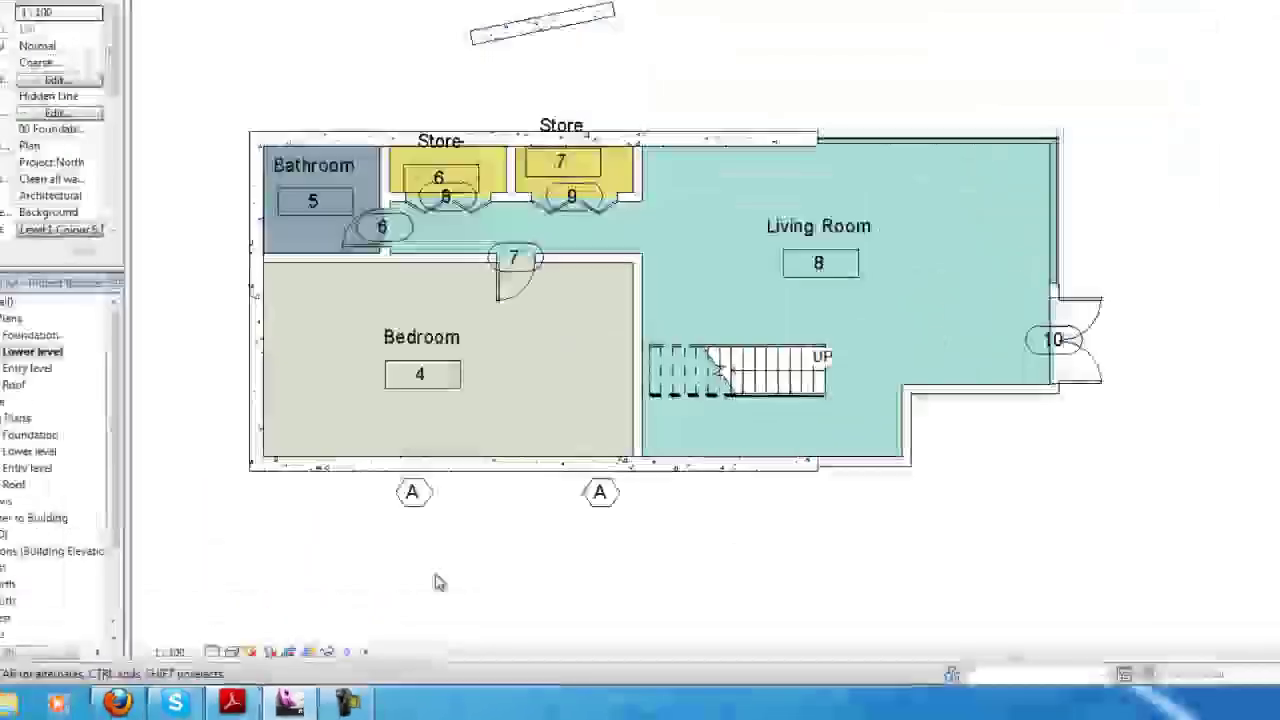
{"action": "scroll", "coordinate": [698, 290], "scroll_direction": "down", "scroll_amount": 3}
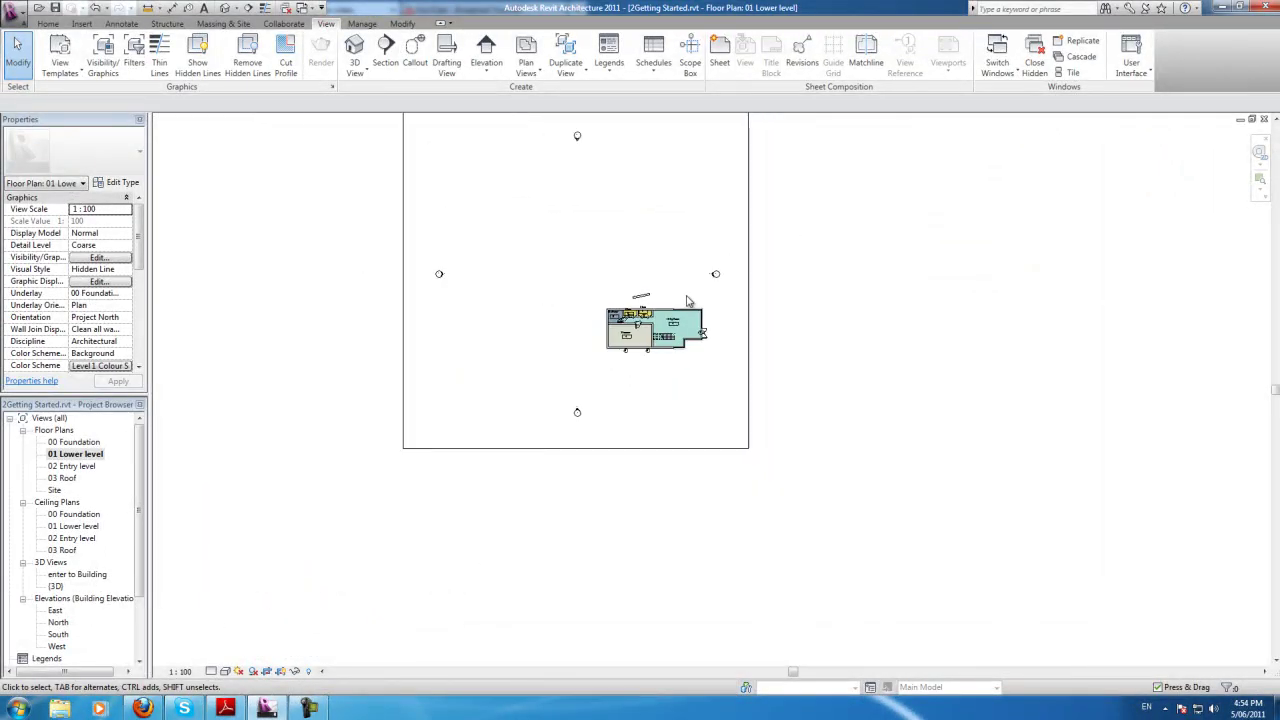
Step: Shrink the crop region on all four sides so it closely surrounds the lower level building plan
{"action": "scroll", "coordinate": [659, 471], "scroll_direction": "up", "scroll_amount": 1}
{"action": "scroll", "coordinate": [650, 465], "scroll_direction": "down", "scroll_amount": 3}
{"action": "scroll", "coordinate": [660, 345], "scroll_direction": "up", "scroll_amount": 2}
{"action": "left_click_drag", "start_coordinate": [639, 217], "coordinate": [641, 350]}
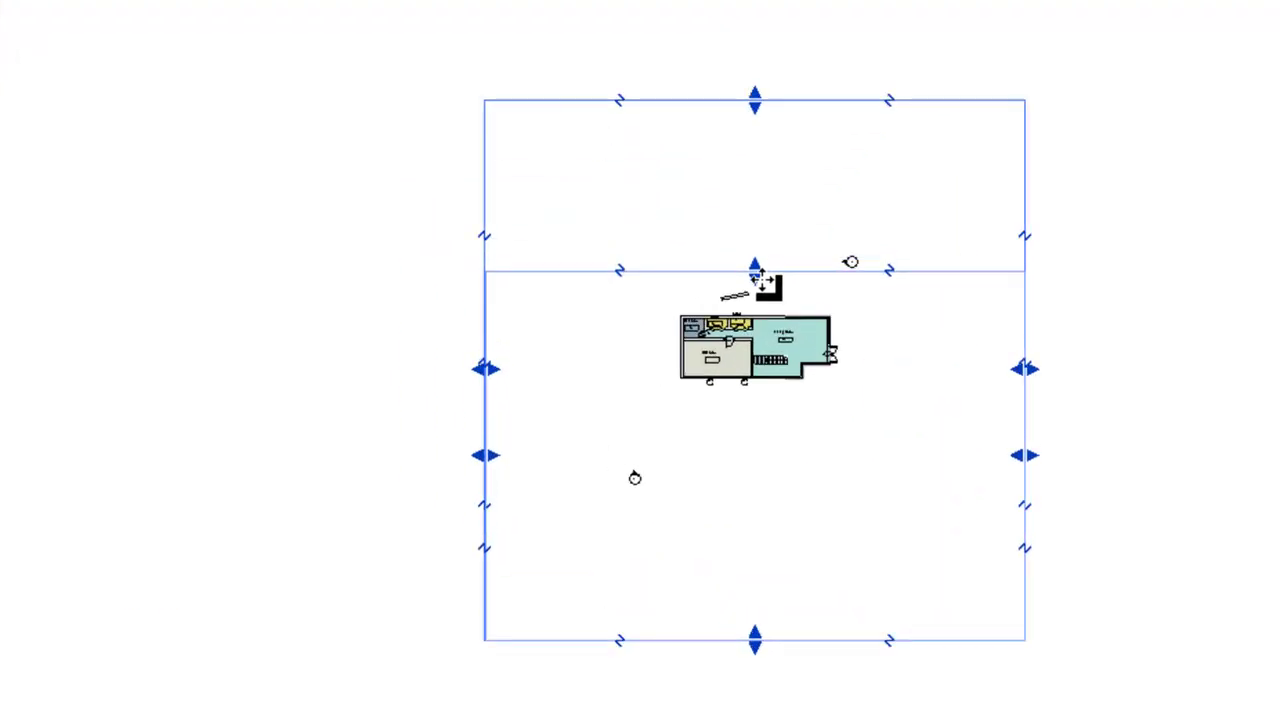
{"action": "left_click_drag", "start_coordinate": [760, 281], "coordinate": [760, 281]}
{"action": "left_click_drag", "start_coordinate": [1025, 455], "coordinate": [867, 453]}
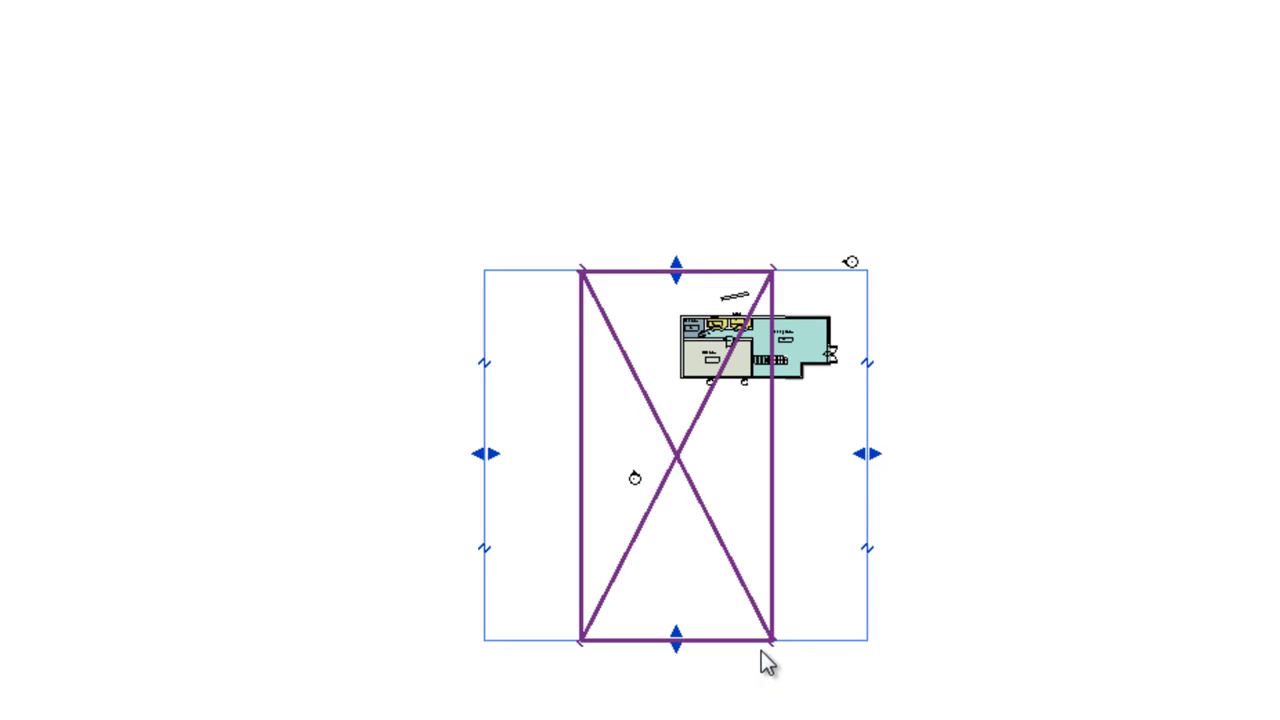
{"action": "left_click_drag", "start_coordinate": [677, 643], "coordinate": [686, 415]}
{"action": "left_click_drag", "start_coordinate": [495, 343], "coordinate": [672, 357]}
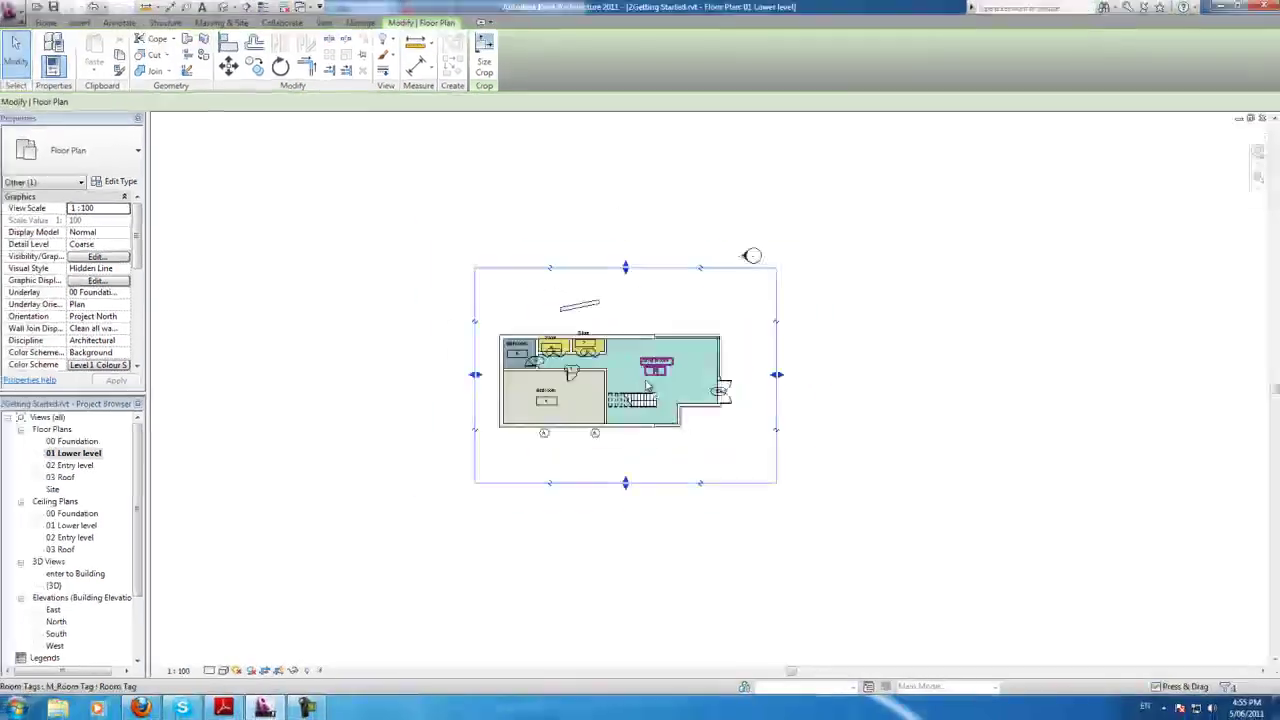
{"action": "scroll", "coordinate": [647, 385], "scroll_direction": "up", "scroll_amount": 2}
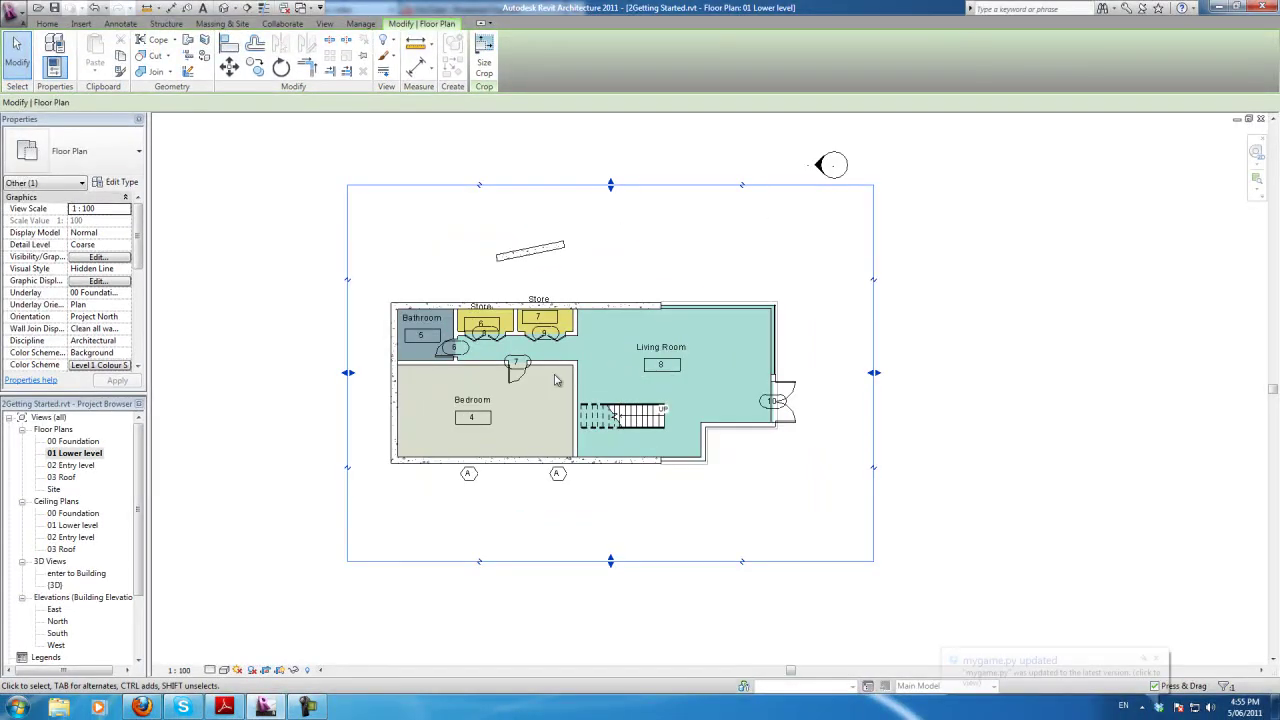
{"action": "scroll", "coordinate": [564, 380], "scroll_direction": "up", "scroll_amount": 1}
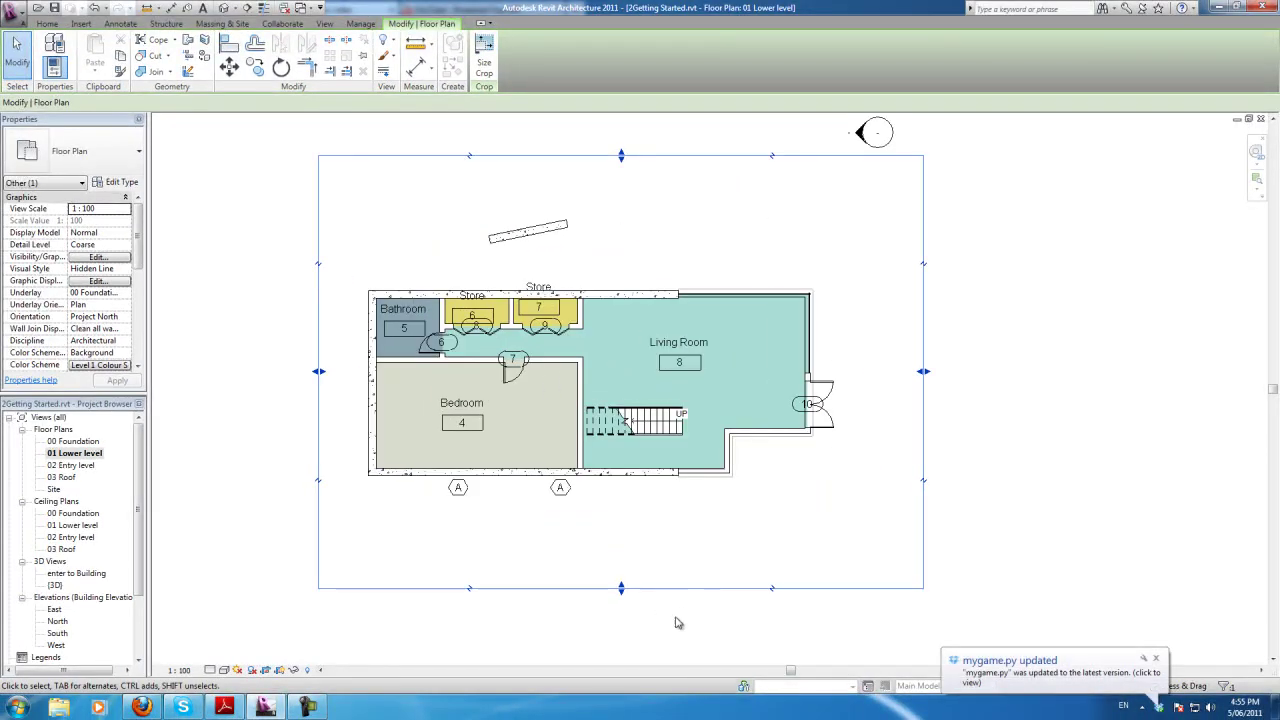
Step: Open the 02 Entry level floor plan and examine the building layout and the faint underlay lines around it
{"action": "left_click", "coordinate": [1058, 408]}
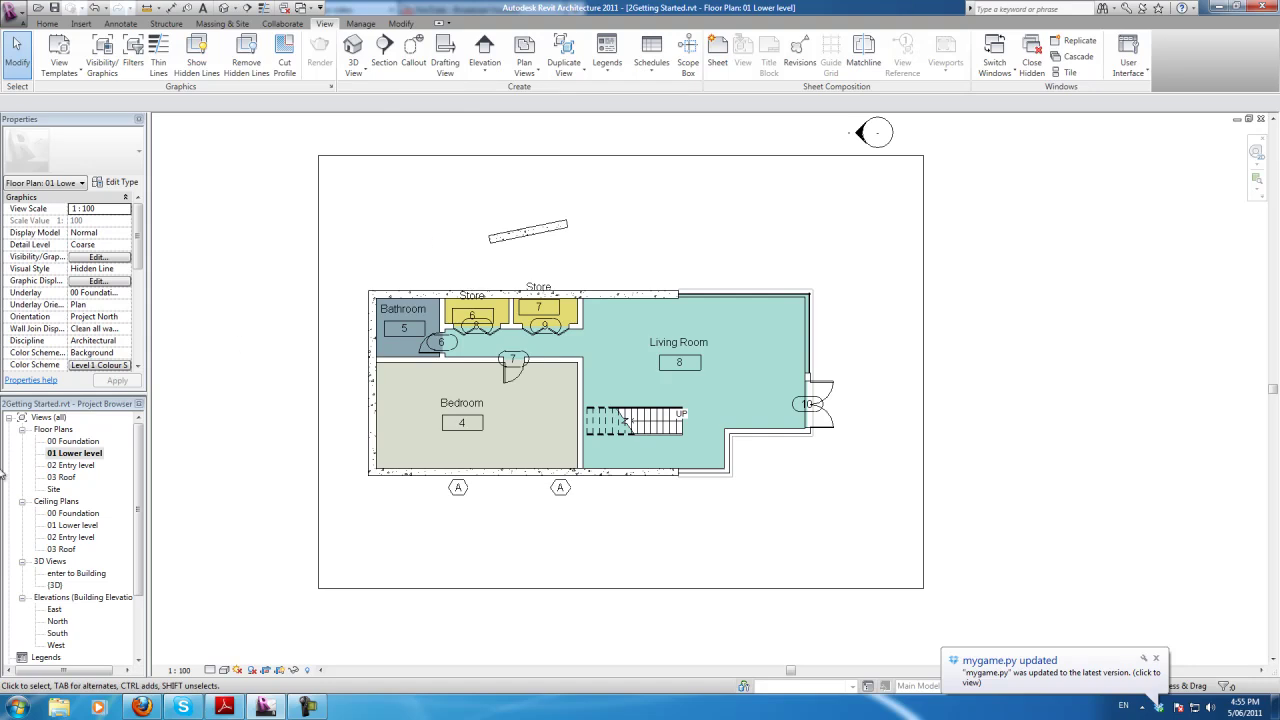
{"action": "double_click", "coordinate": [66, 465]}
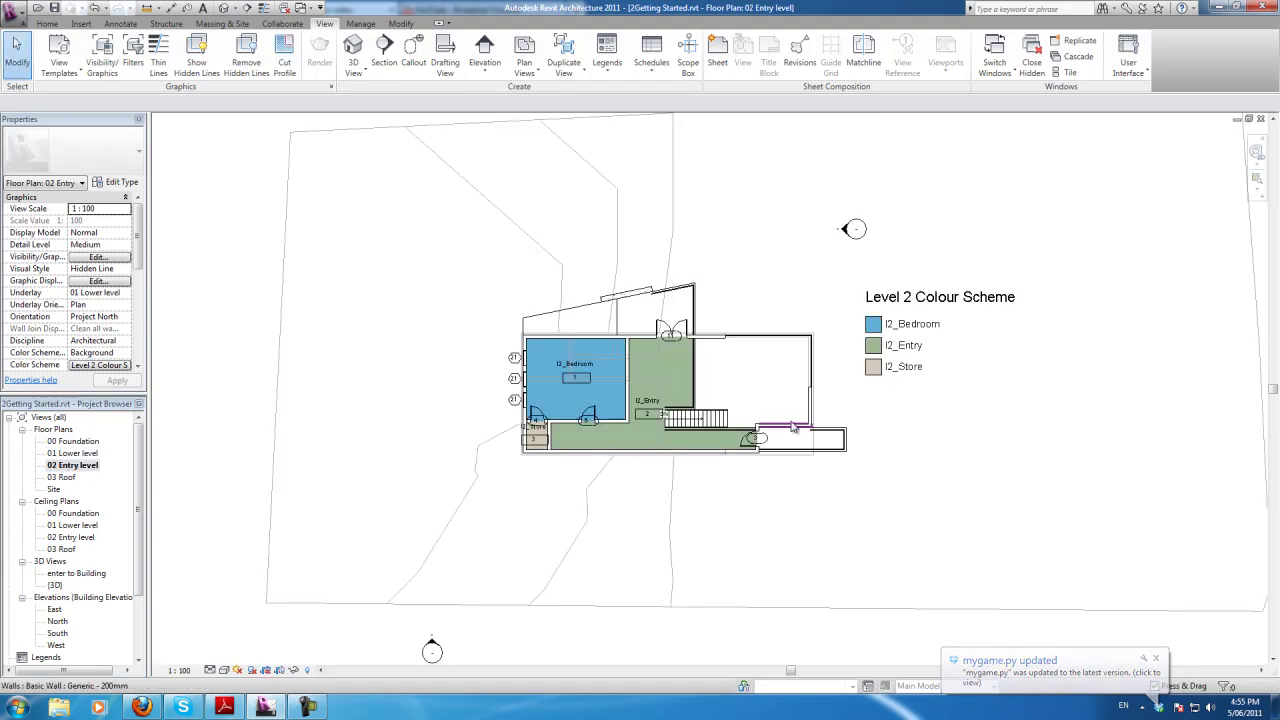
{"action": "scroll", "coordinate": [574, 517], "scroll_direction": "up", "scroll_amount": 3}
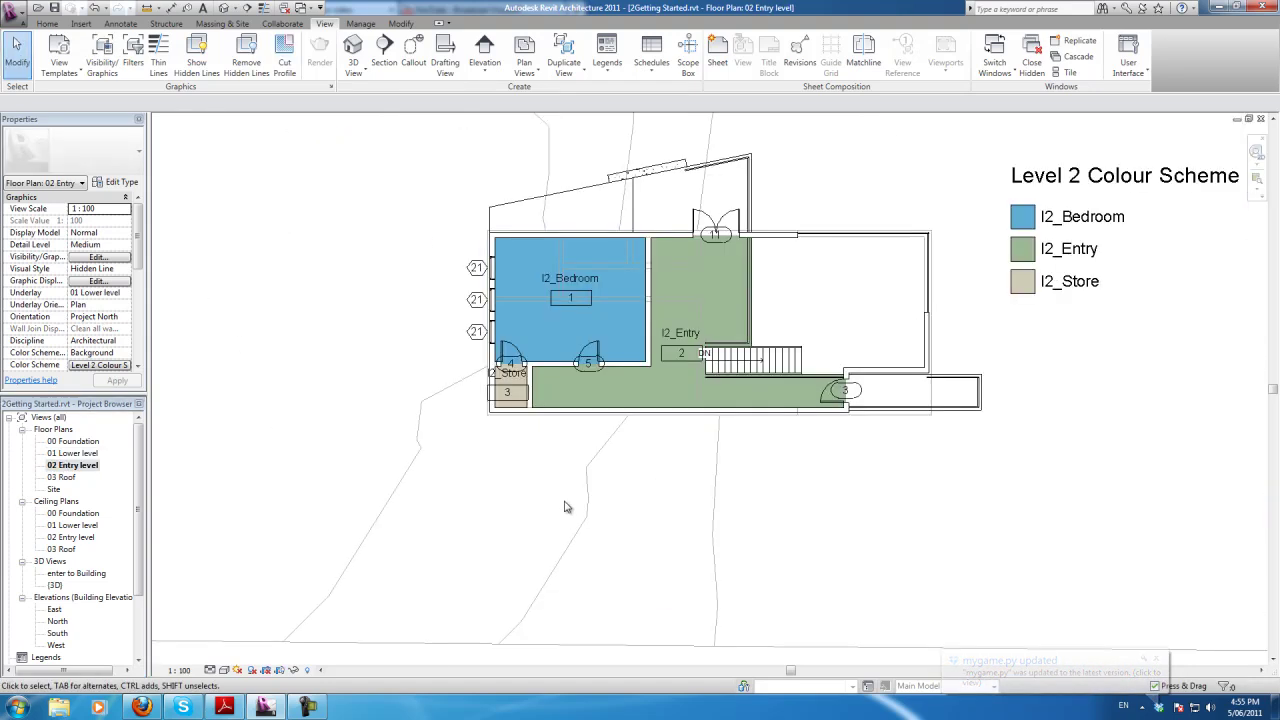
{"action": "scroll", "coordinate": [573, 416], "scroll_direction": "down", "scroll_amount": 2}
{"action": "scroll", "coordinate": [621, 291], "scroll_direction": "up", "scroll_amount": 2}
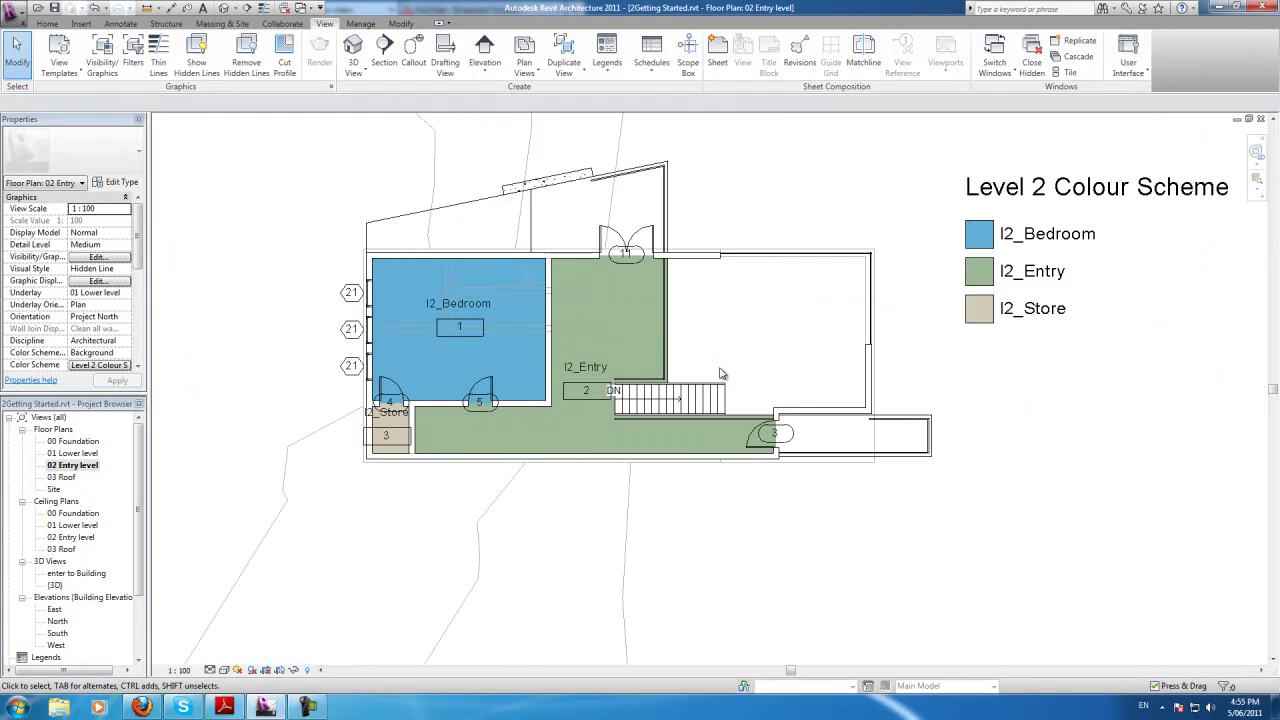
{"action": "scroll", "coordinate": [713, 484], "scroll_direction": "up", "scroll_amount": 3}
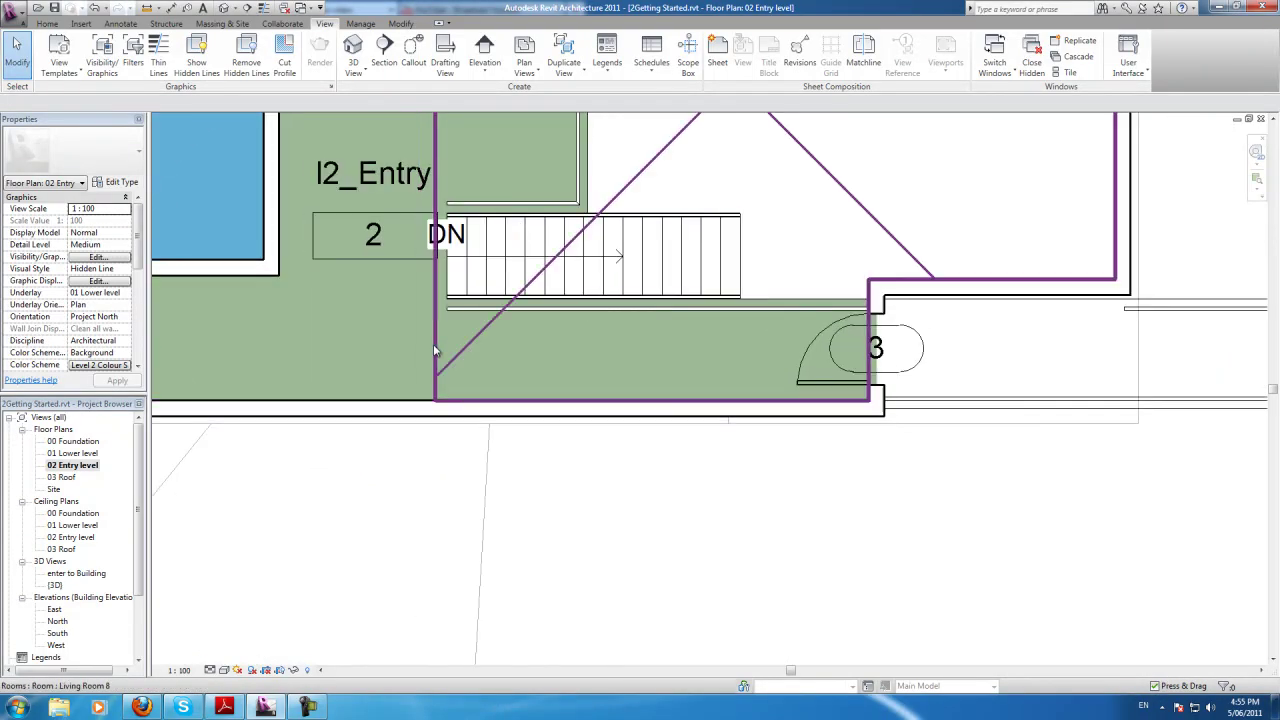
{"action": "scroll", "coordinate": [949, 457], "scroll_direction": "down", "scroll_amount": 5}
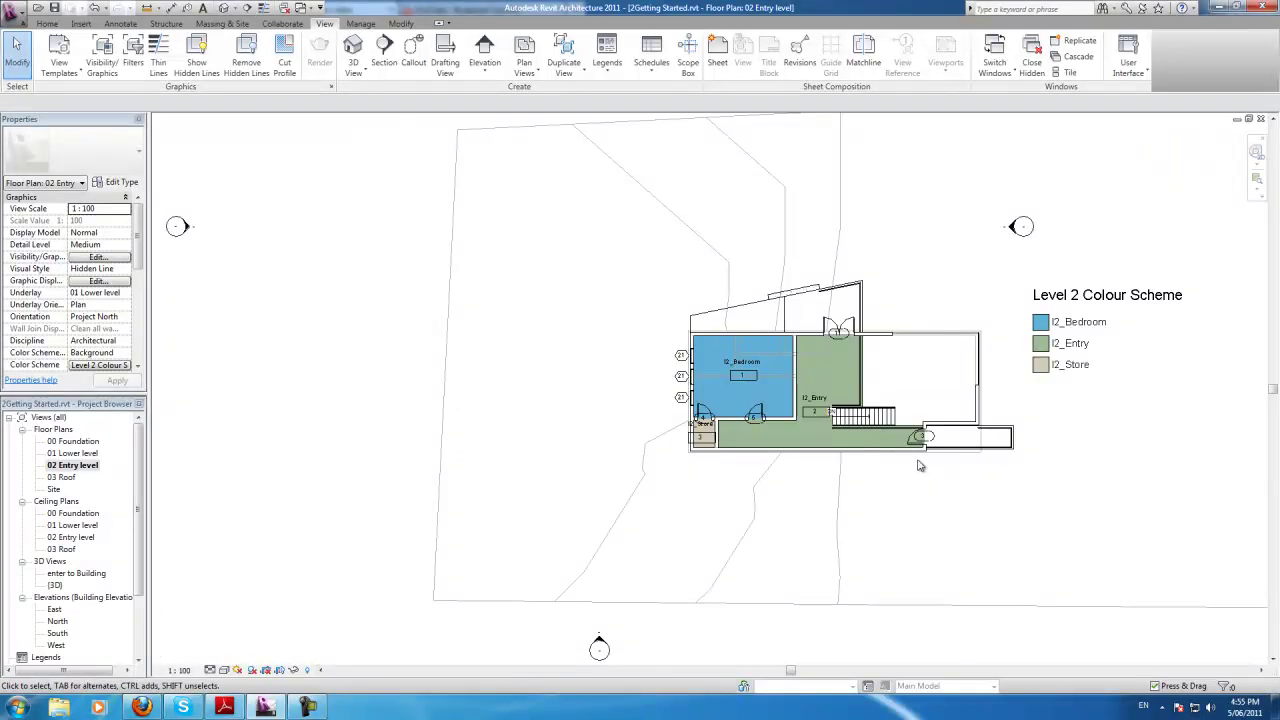
{"action": "scroll", "coordinate": [909, 397], "scroll_direction": "up", "scroll_amount": 2}
{"action": "scroll", "coordinate": [457, 374], "scroll_direction": "up", "scroll_amount": 2}
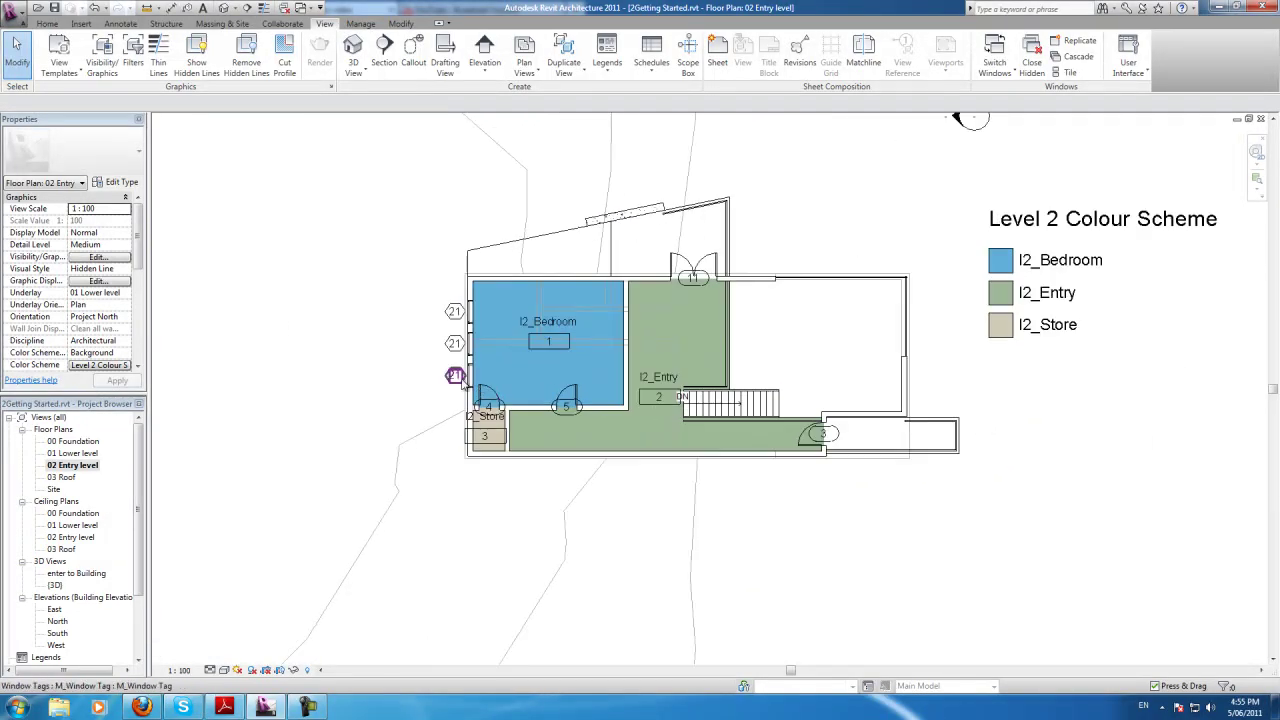
{"action": "scroll", "coordinate": [648, 377], "scroll_direction": "up", "scroll_amount": 2}
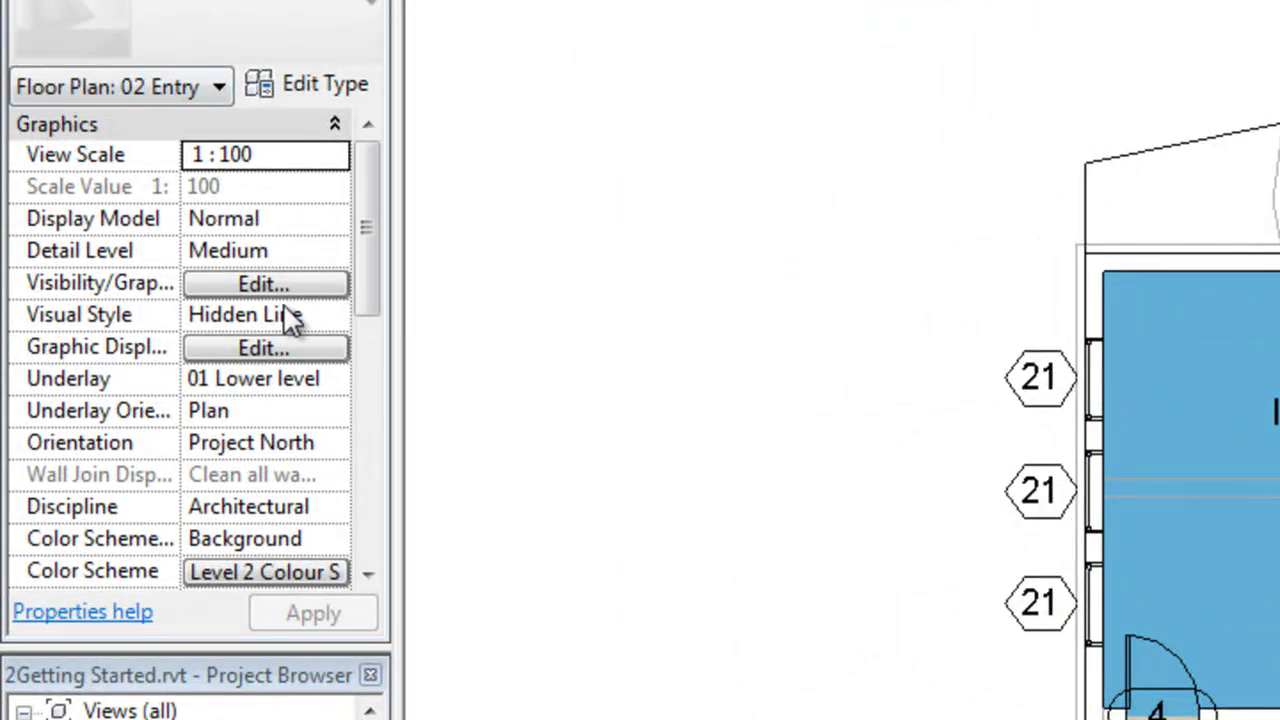
Step: Set the underlay of the 02 Entry level floor plan to None
{"action": "left_click", "coordinate": [279, 379]}
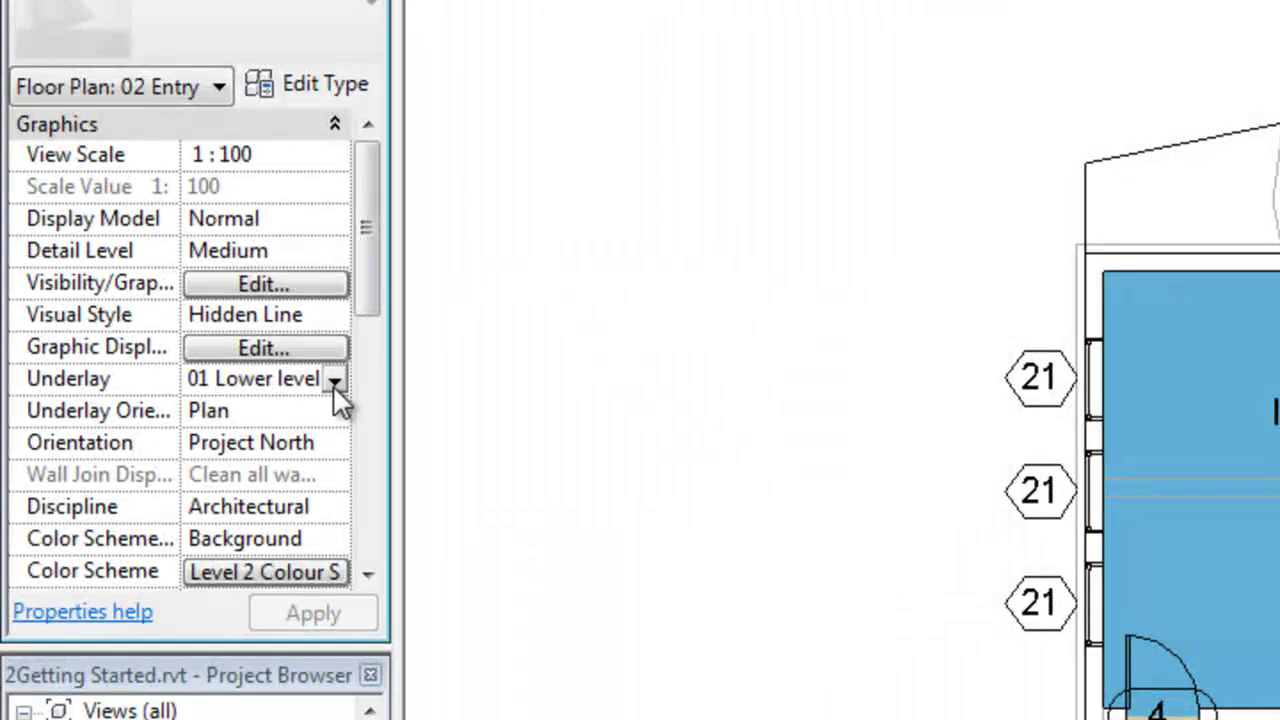
{"action": "left_click", "coordinate": [333, 385]}
{"action": "left_click", "coordinate": [299, 408]}
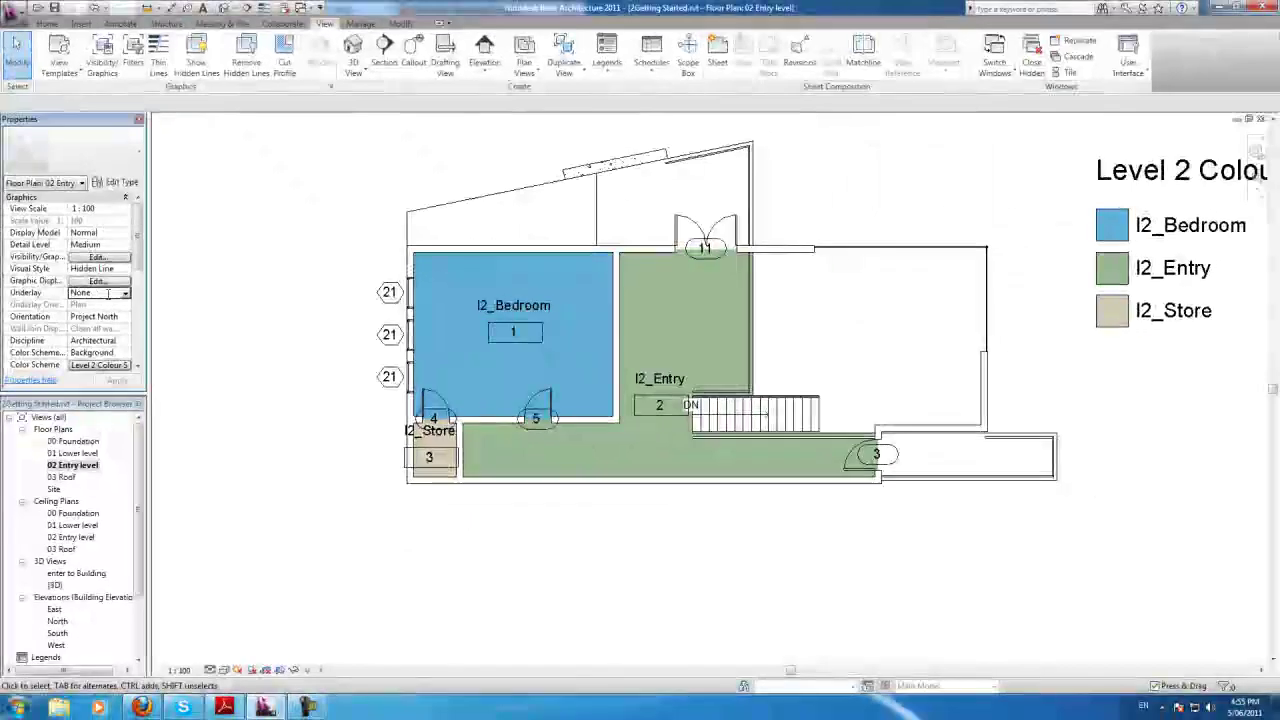
Step: Set the 02 Entry level plan's underlay back to 01 Lower level and apply it
{"action": "left_click", "coordinate": [335, 392]}
{"action": "left_click", "coordinate": [125, 296]}
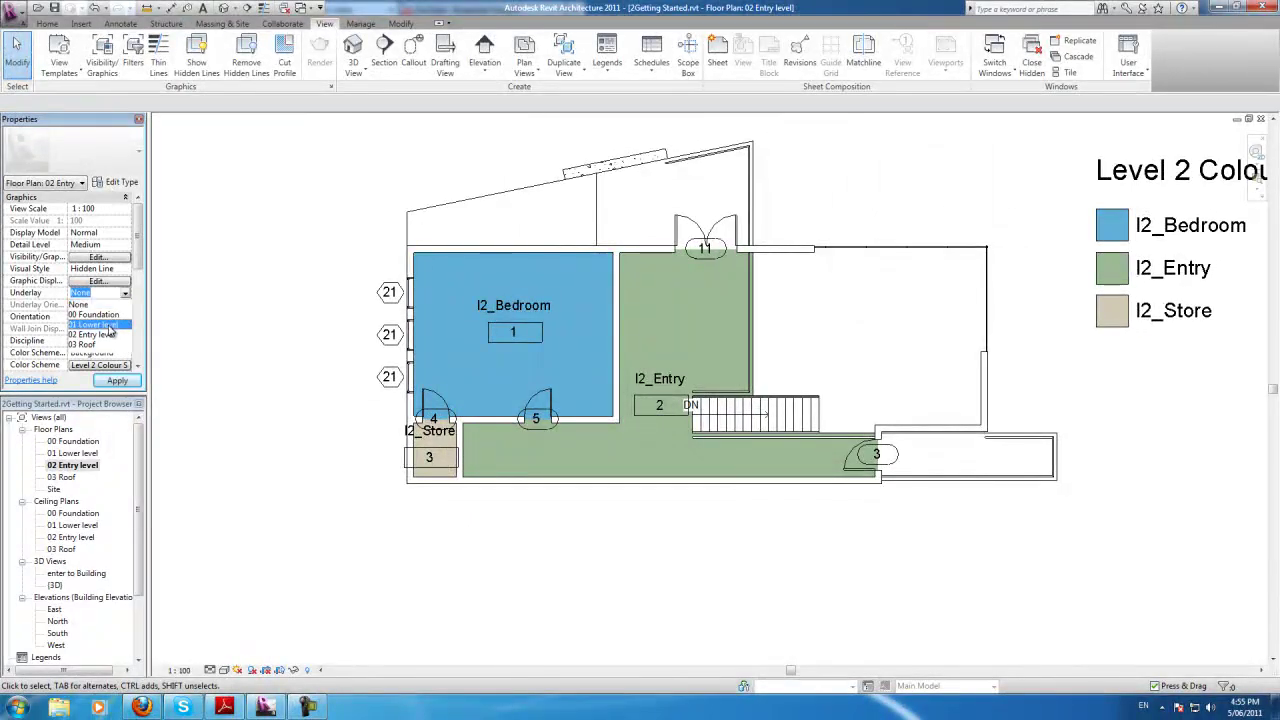
{"action": "left_click", "coordinate": [108, 325]}
{"action": "left_click", "coordinate": [117, 380]}
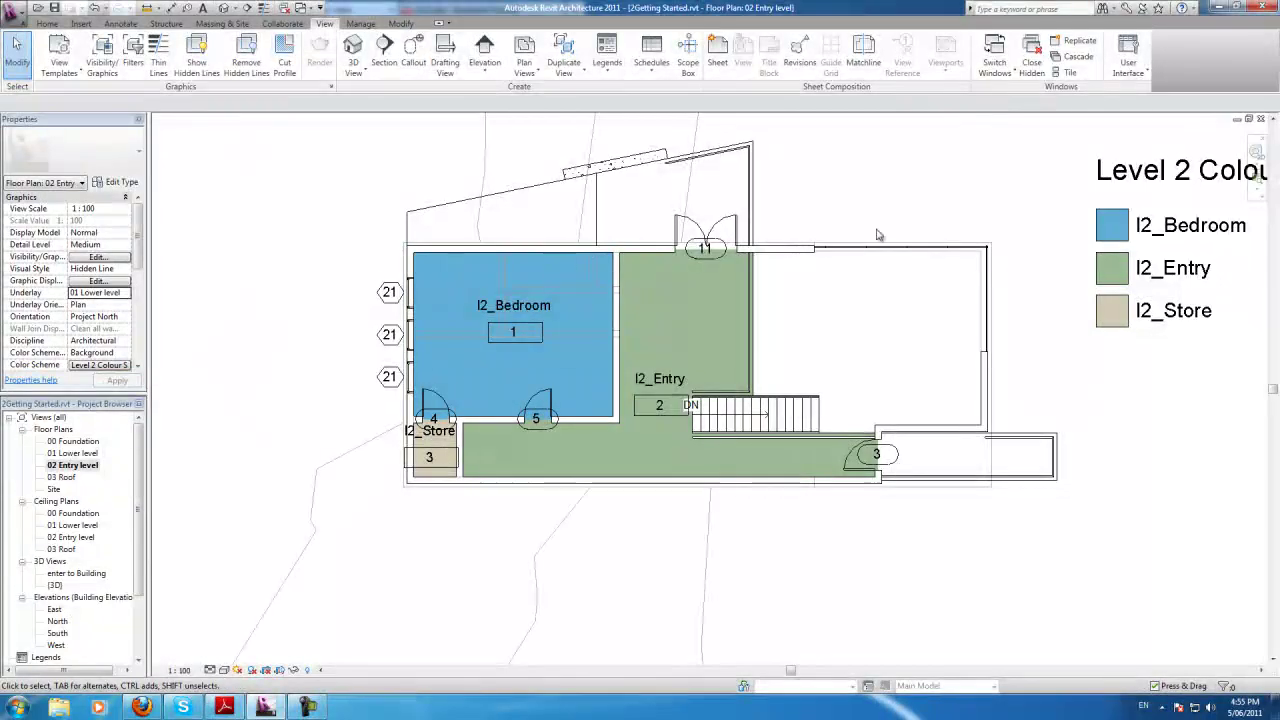
Step: Show the crop region in the 02 Entry level floor plan
{"action": "scroll", "coordinate": [289, 302], "scroll_direction": "down", "scroll_amount": 1}
{"action": "scroll", "coordinate": [289, 302], "scroll_direction": "down", "scroll_amount": 1}
{"action": "scroll", "coordinate": [450, 232], "scroll_direction": "down", "scroll_amount": 1}
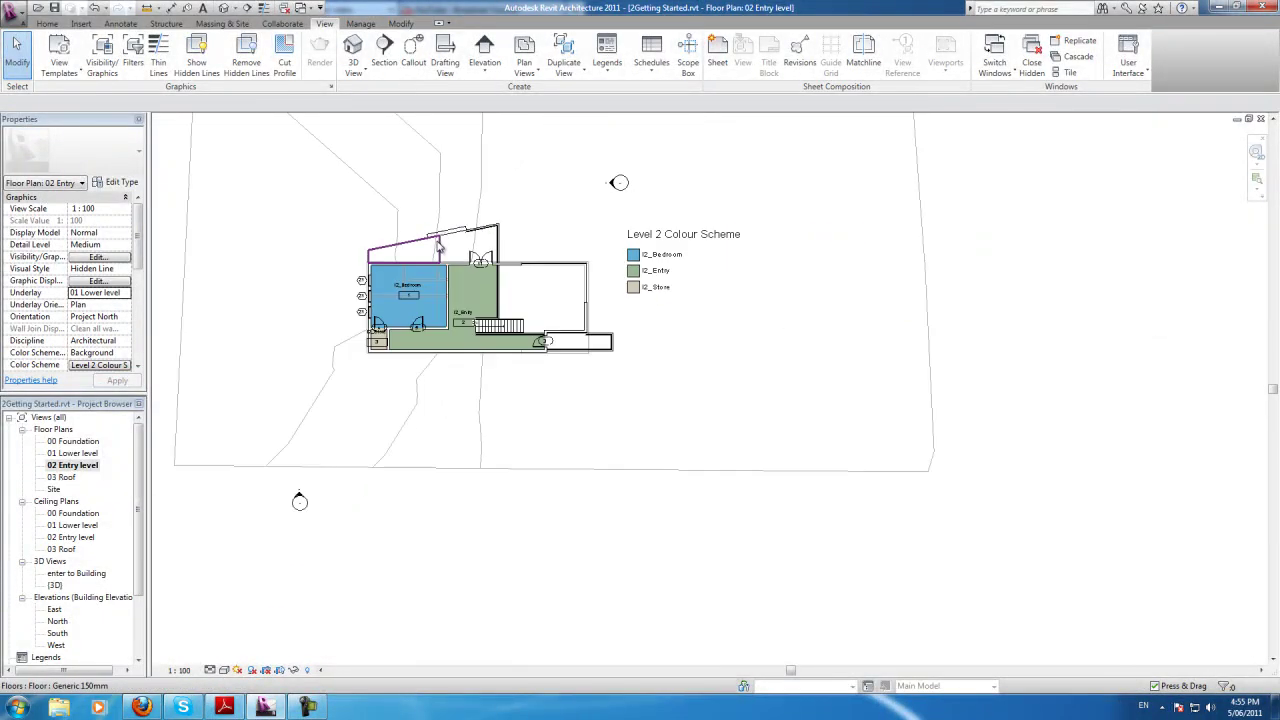
{"action": "scroll", "coordinate": [386, 171], "scroll_direction": "up", "scroll_amount": 1}
{"action": "scroll", "coordinate": [655, 418], "scroll_direction": "up", "scroll_amount": 1}
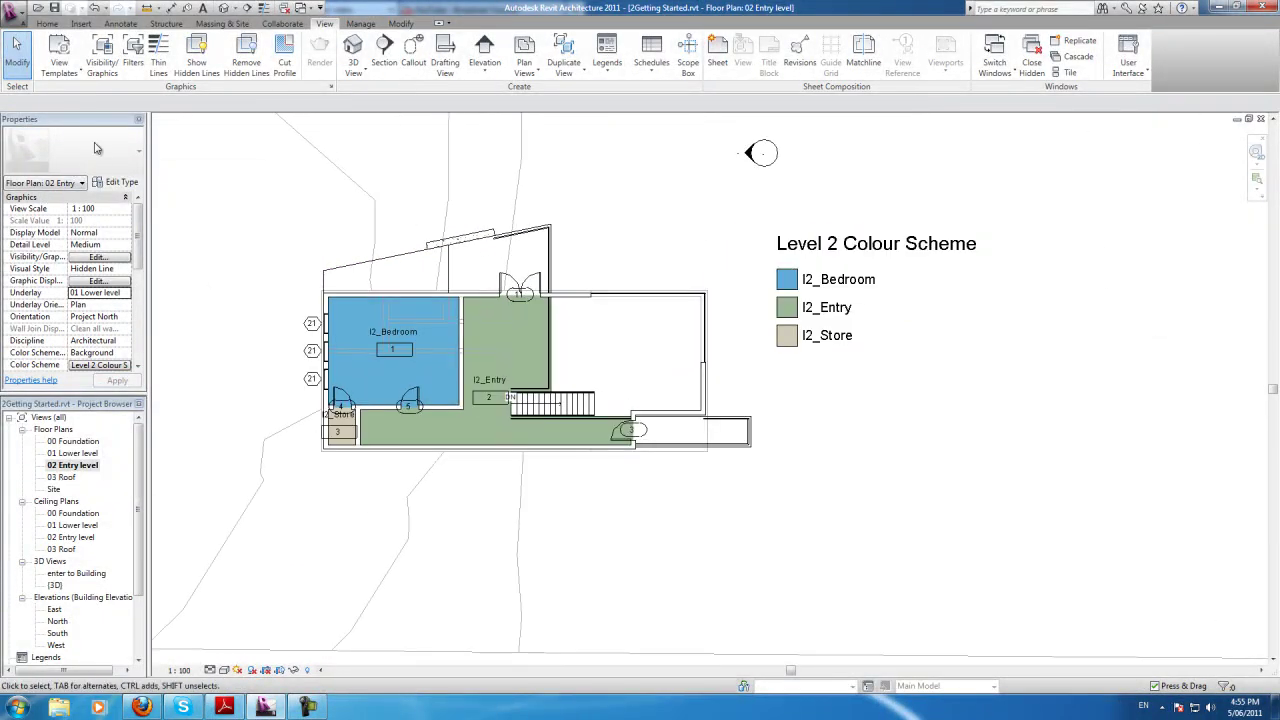
{"action": "left_click", "coordinate": [279, 673]}
Step: Shrink the crop region on all four sides to surround the entry level building, leaving the colour scheme legend outside
{"action": "scroll", "coordinate": [404, 395], "scroll_direction": "down", "scroll_amount": 4}
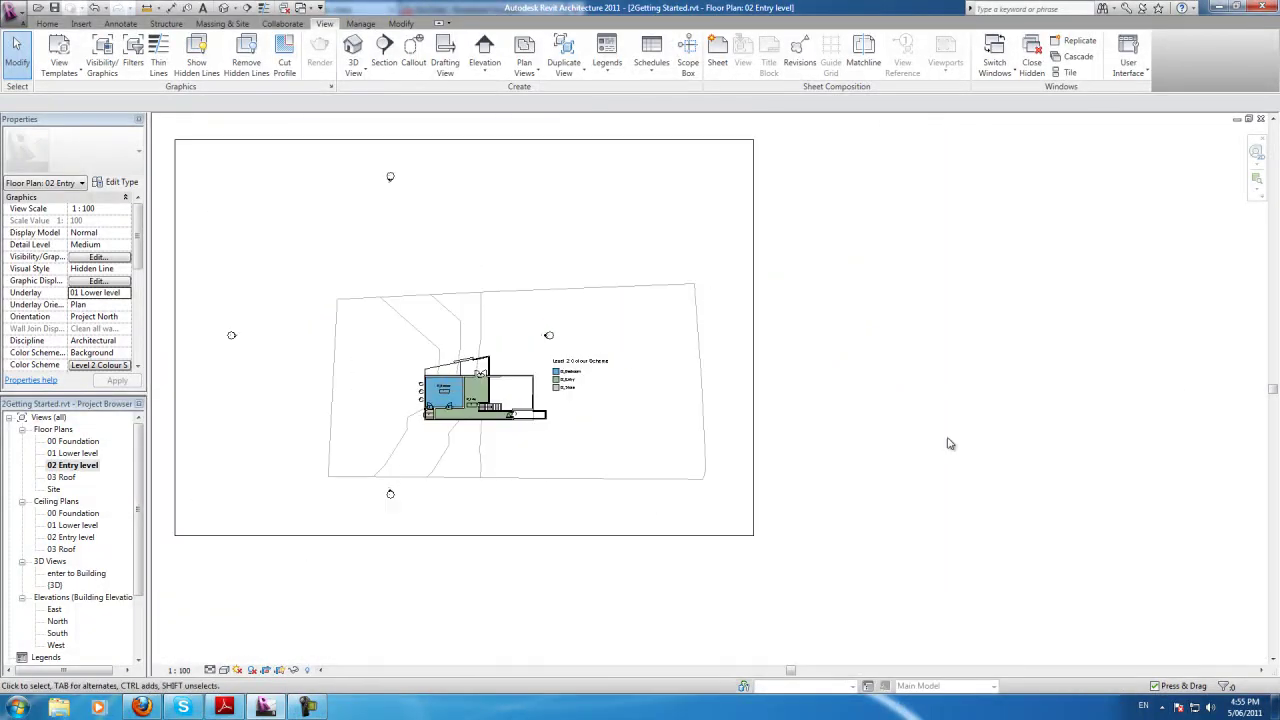
{"action": "left_click", "coordinate": [469, 142]}
{"action": "left_click_drag", "start_coordinate": [466, 142], "coordinate": [465, 340]}
{"action": "left_click_drag", "start_coordinate": [753, 441], "coordinate": [550, 417]}
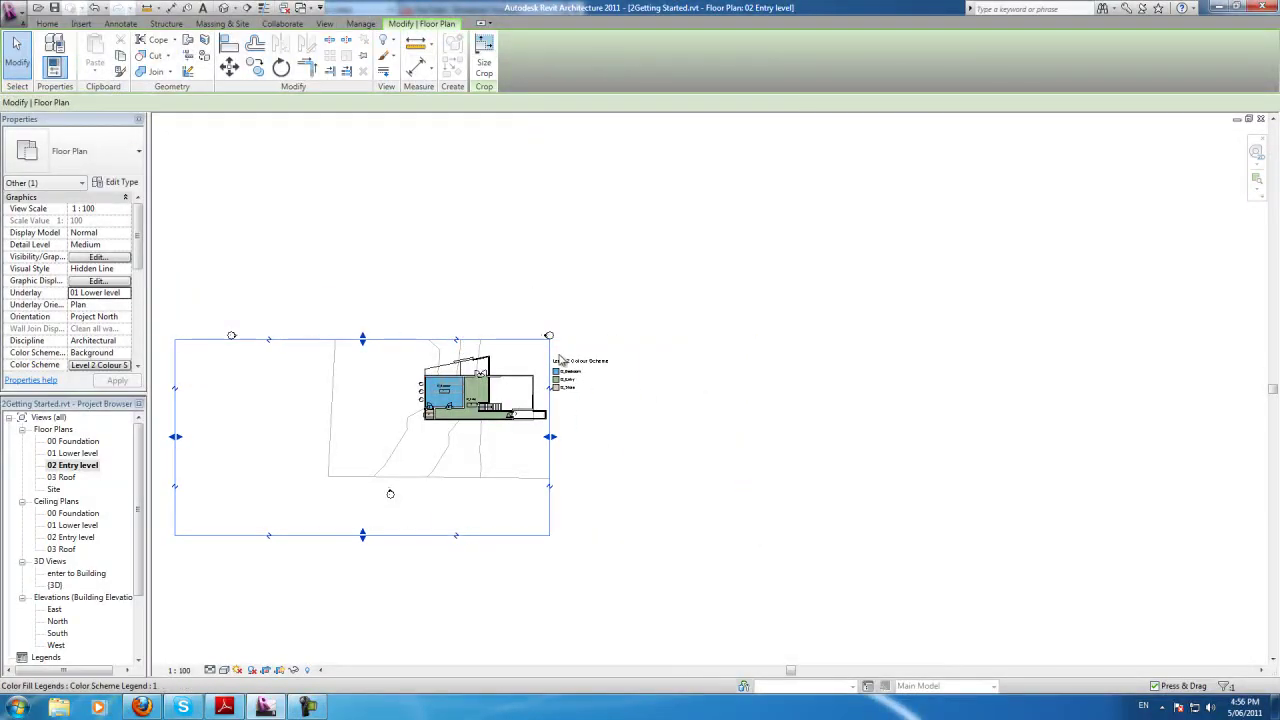
{"action": "left_click_drag", "start_coordinate": [363, 535], "coordinate": [362, 424]}
{"action": "left_click_drag", "start_coordinate": [179, 385], "coordinate": [417, 392]}
{"action": "scroll", "coordinate": [490, 386], "scroll_direction": "up", "scroll_amount": 6}
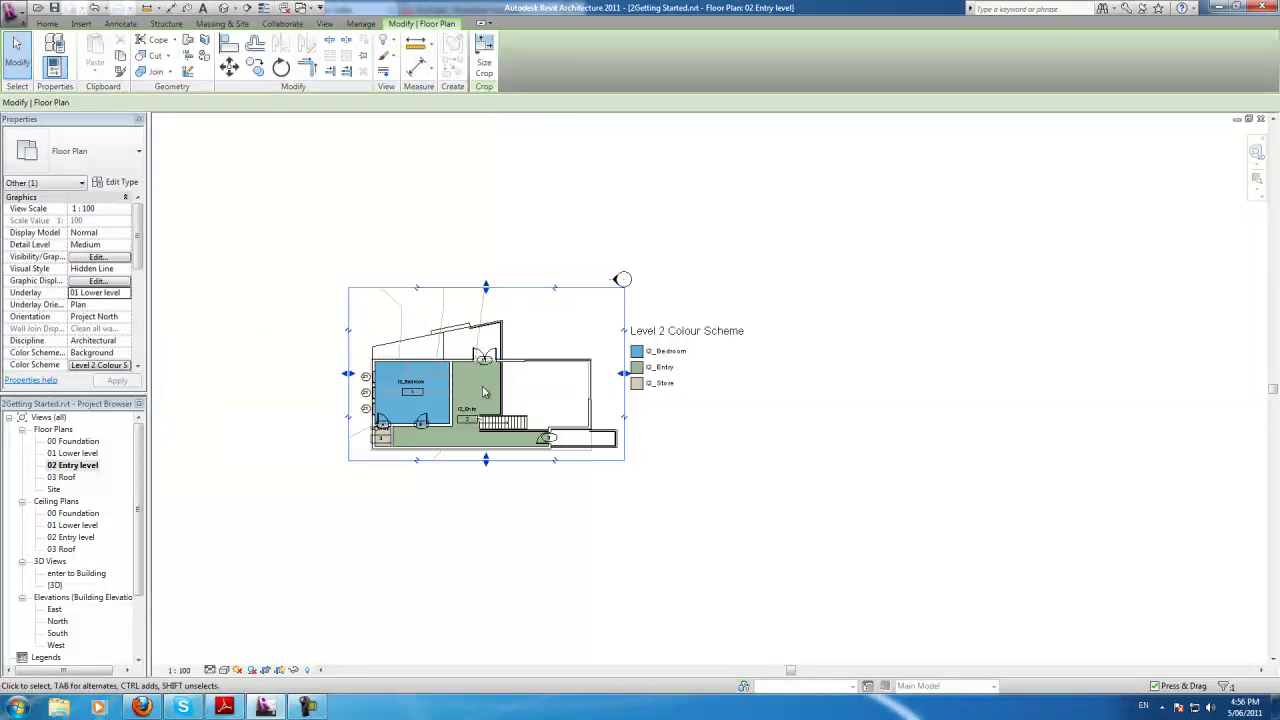
{"action": "scroll", "coordinate": [530, 405], "scroll_direction": "down", "scroll_amount": 2}
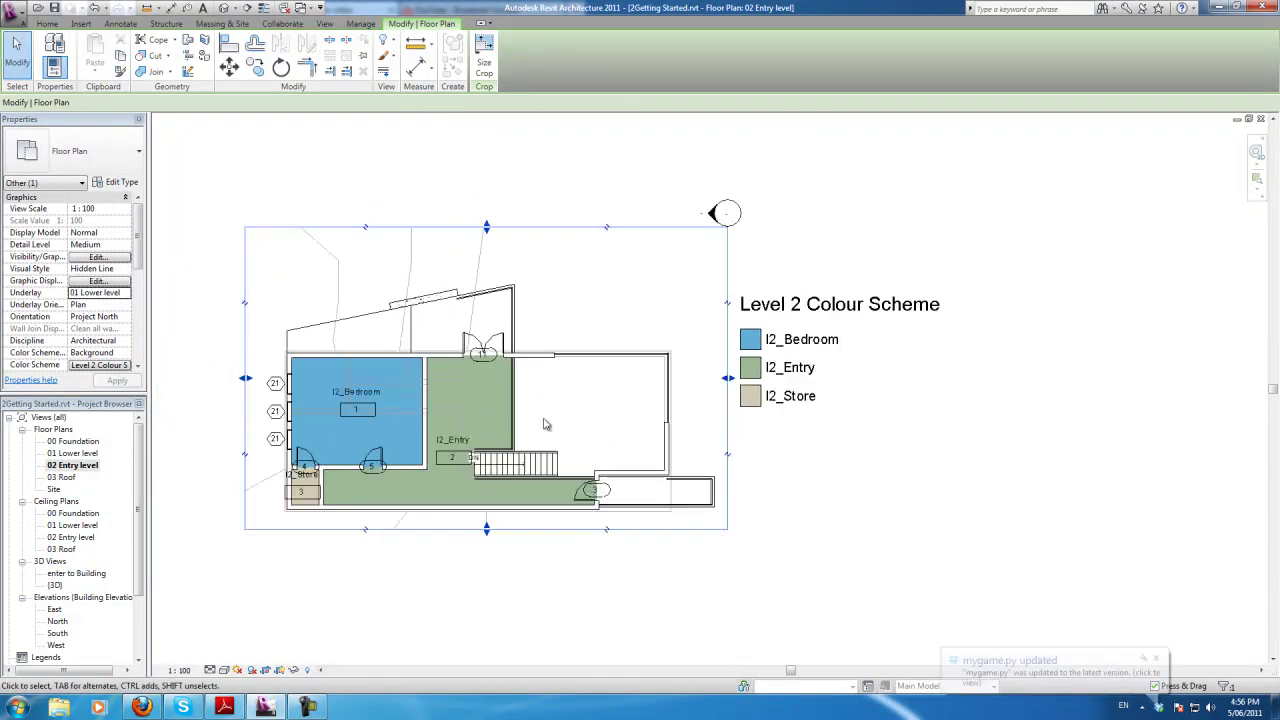
{"action": "key", "text": "n"}
{"action": "key", "text": "s"}
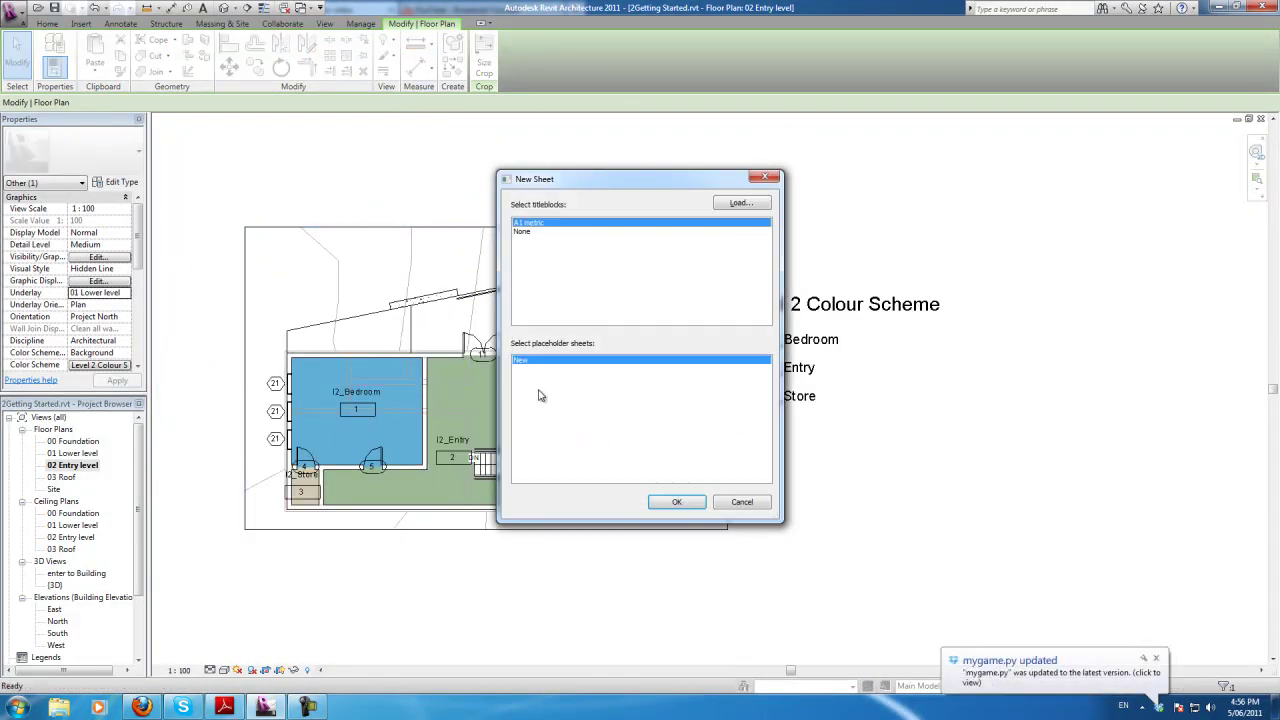
{"action": "left_click", "coordinate": [730, 506]}
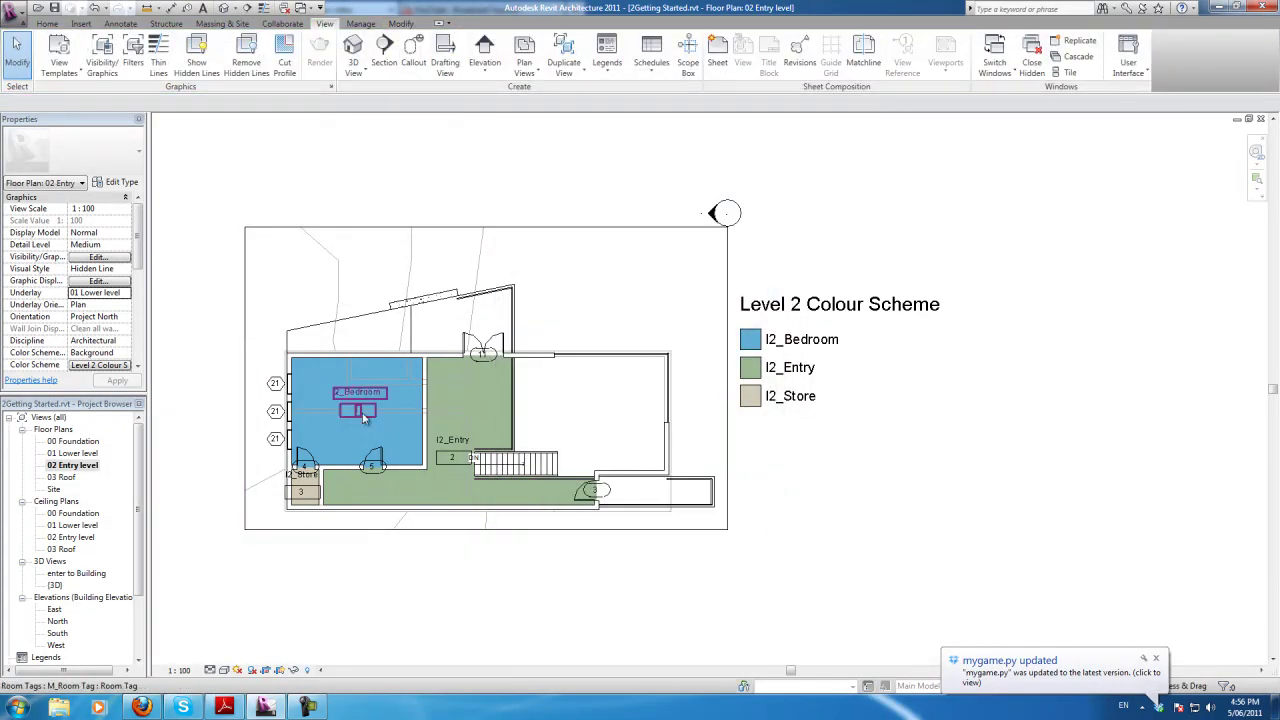
Step: Lower the upper edge of the entry level crop region closer to the angled wall above the bedroom
{"action": "left_click", "coordinate": [522, 228]}
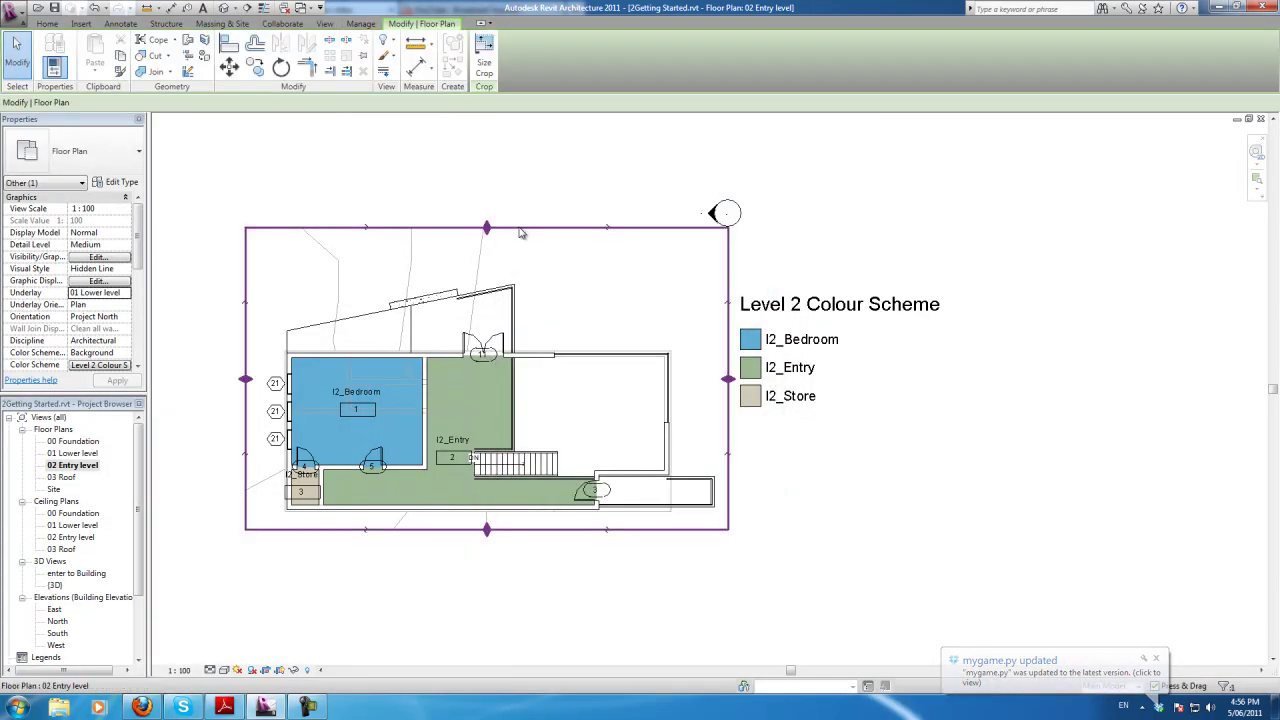
{"action": "left_click_drag", "start_coordinate": [487, 227], "coordinate": [488, 258]}
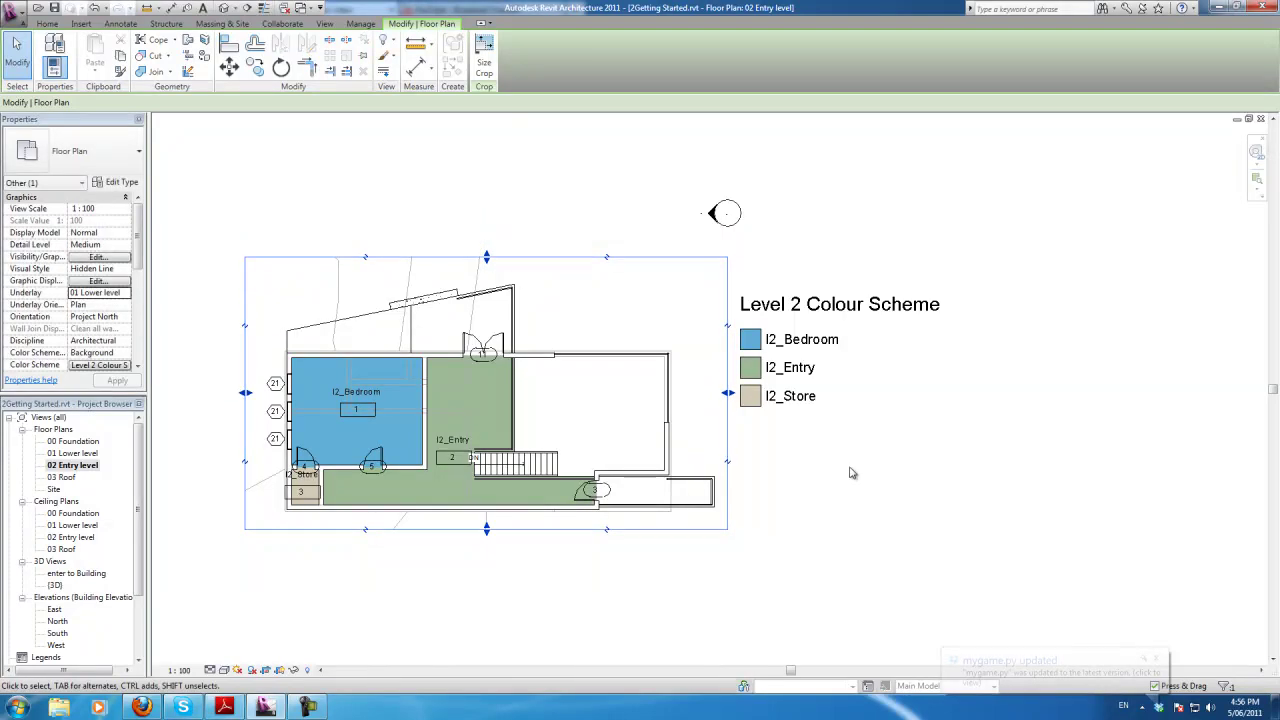
{"action": "left_click", "coordinate": [811, 434]}
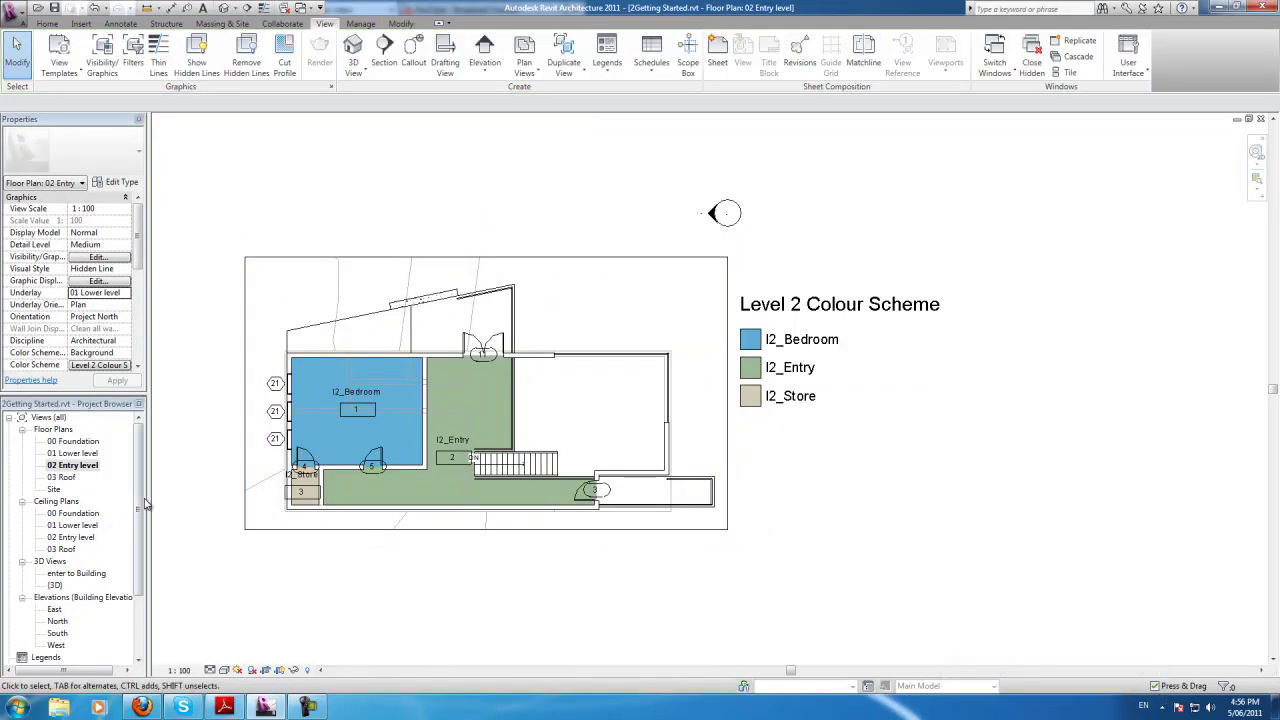
Step: Expand the project's sheets and open sheet A101
{"action": "scroll", "coordinate": [148, 502], "scroll_direction": "down", "scroll_amount": 3}
{"action": "left_click", "coordinate": [67, 587]}
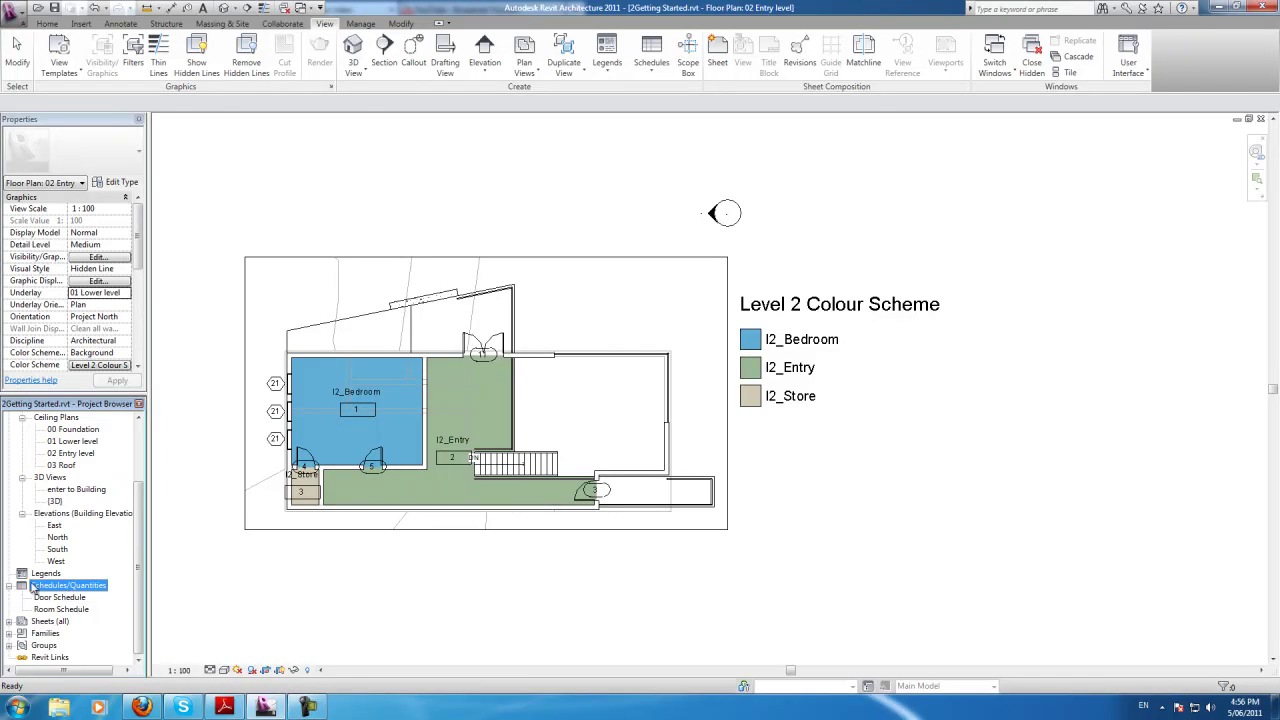
{"action": "left_click", "coordinate": [50, 621]}
{"action": "left_click", "coordinate": [9, 621]}
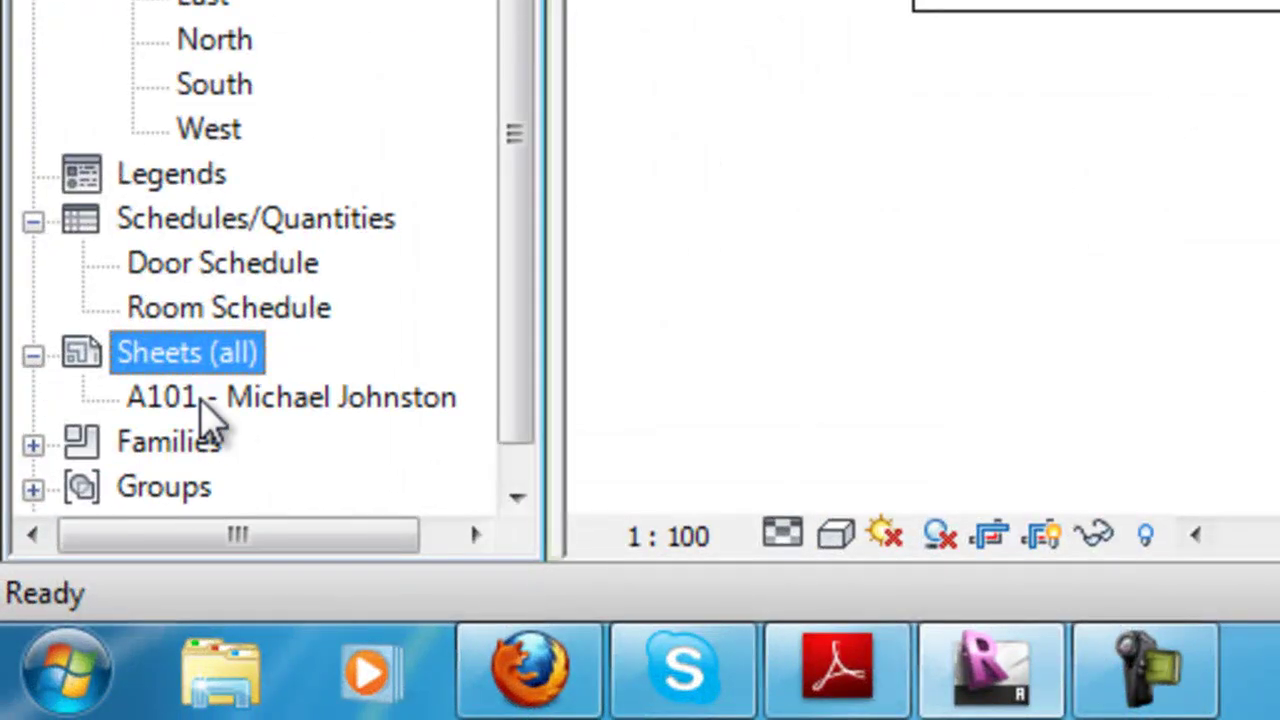
{"action": "double_click", "coordinate": [205, 400]}
Step: Change the sheet number from A101 to Presentation, keeping the existing sheet name
{"action": "right_click", "coordinate": [205, 400]}
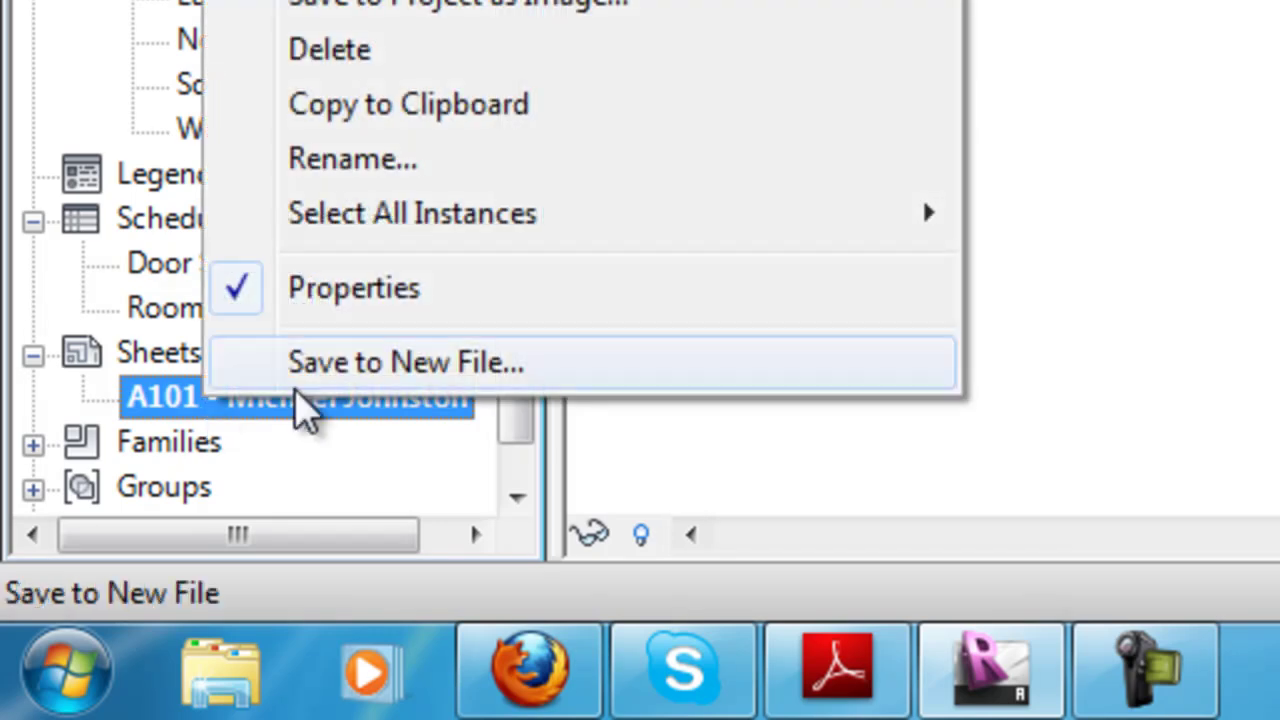
{"action": "left_click", "coordinate": [383, 163]}
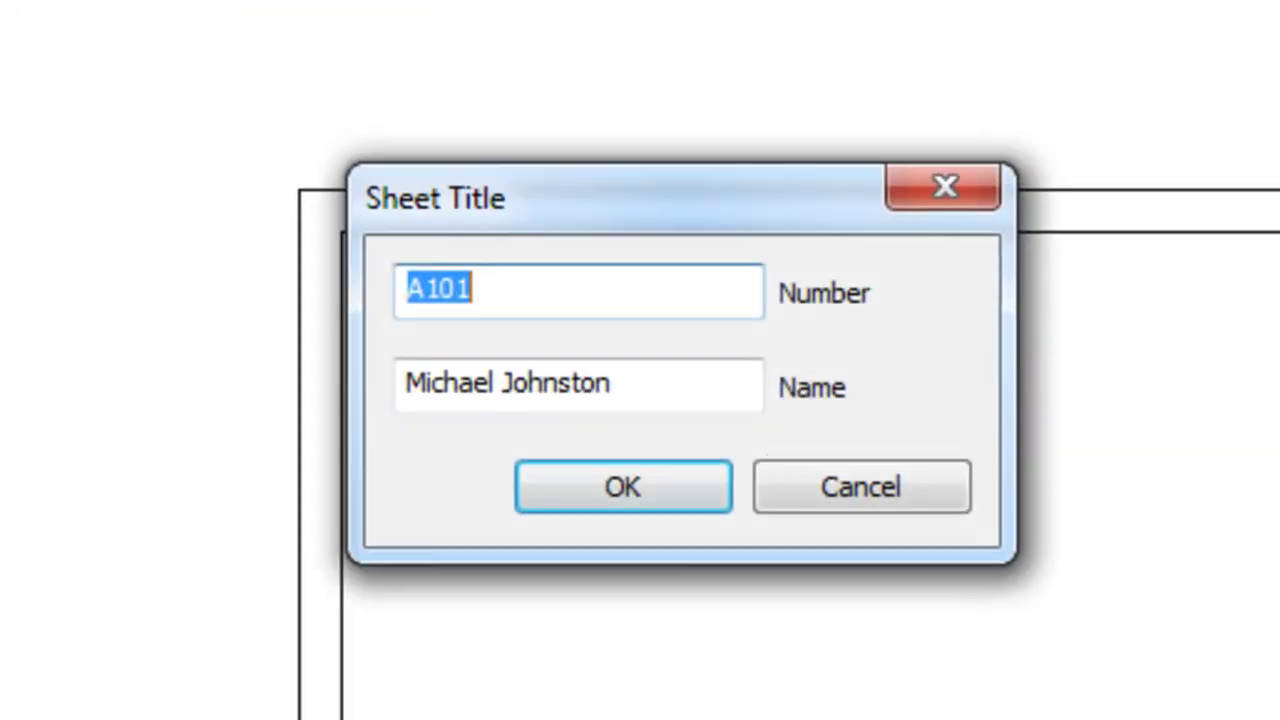
{"action": "type", "text": "Presentatio"}
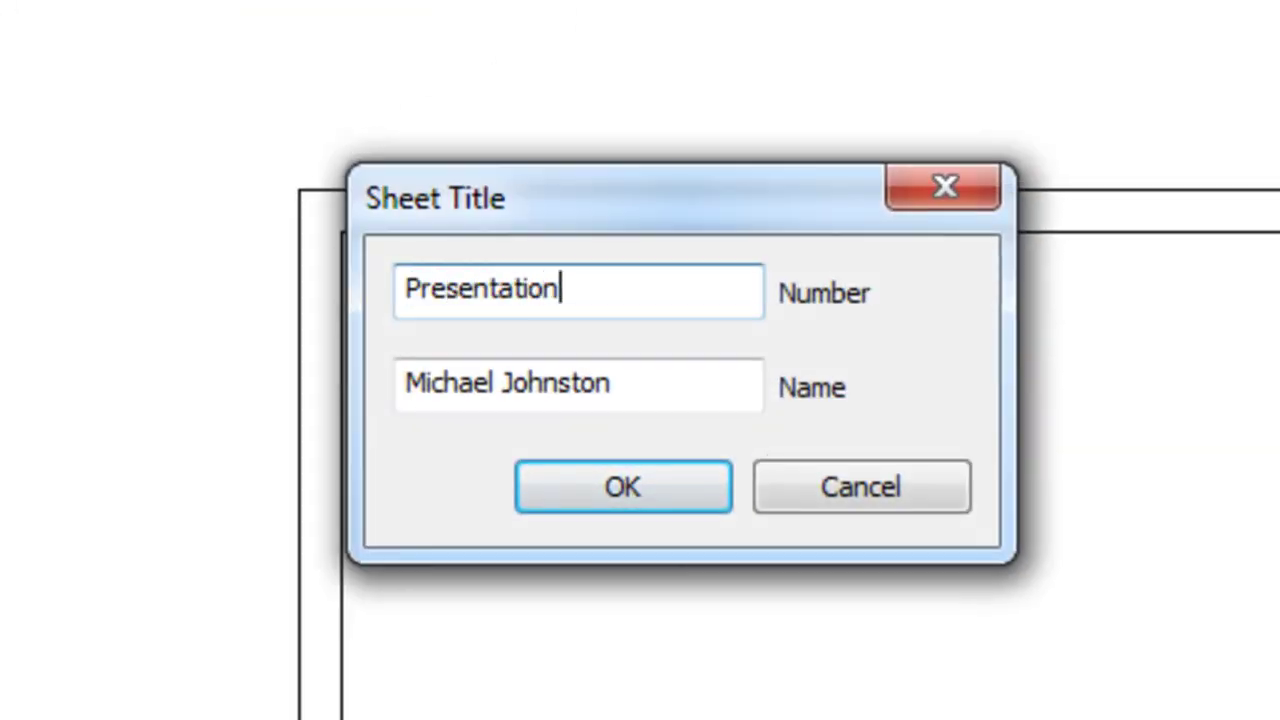
{"action": "type", "text": "n"}
{"action": "key", "text": "Return"}
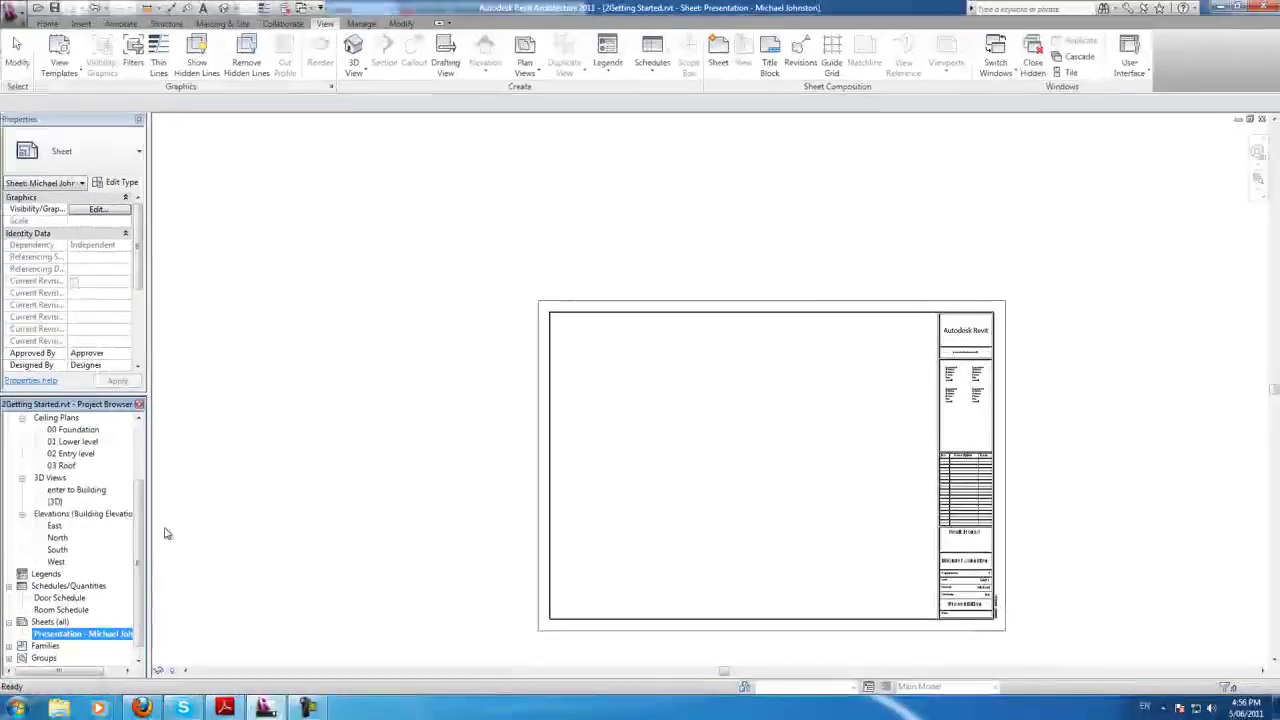
Step: Place the 01 Lower level floor plan in the upper-left area of the Presentation sheet
{"action": "scroll", "coordinate": [140, 520], "scroll_direction": "up", "scroll_amount": 3}
{"action": "left_click", "coordinate": [72, 456]}
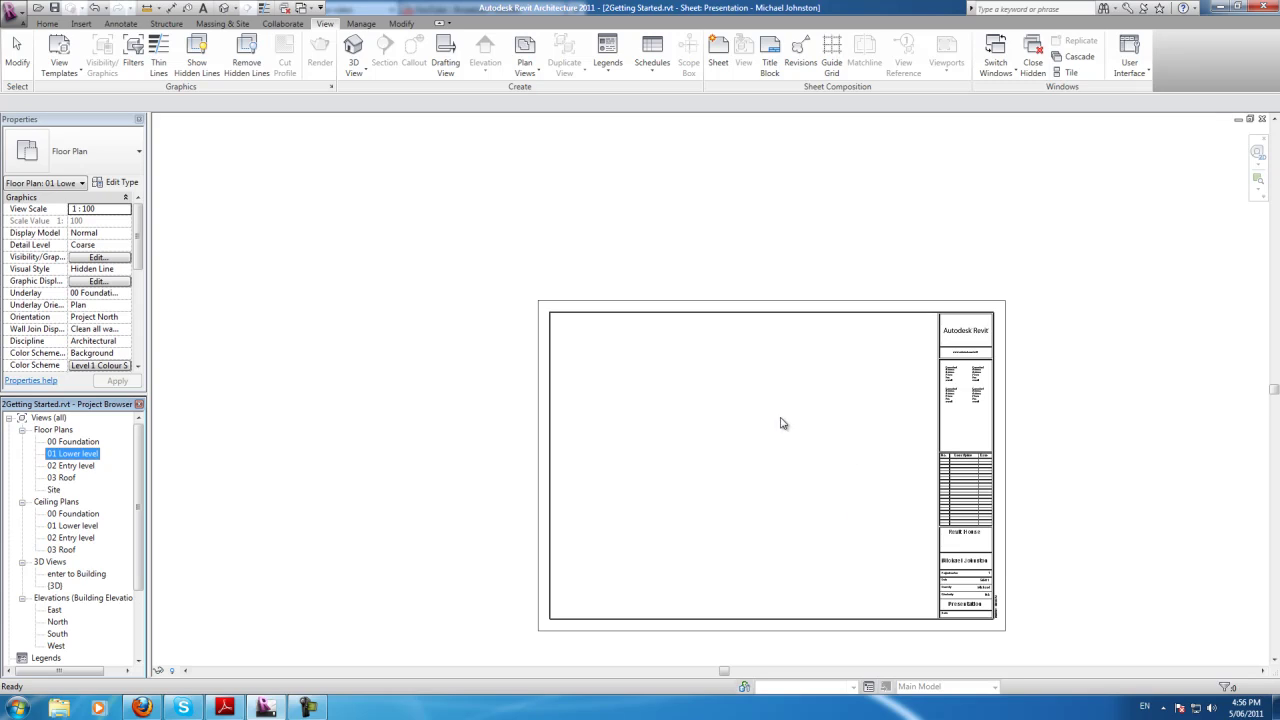
{"action": "left_click_drag", "start_coordinate": [855, 453], "coordinate": [651, 394]}
{"action": "left_click", "coordinate": [635, 380]}
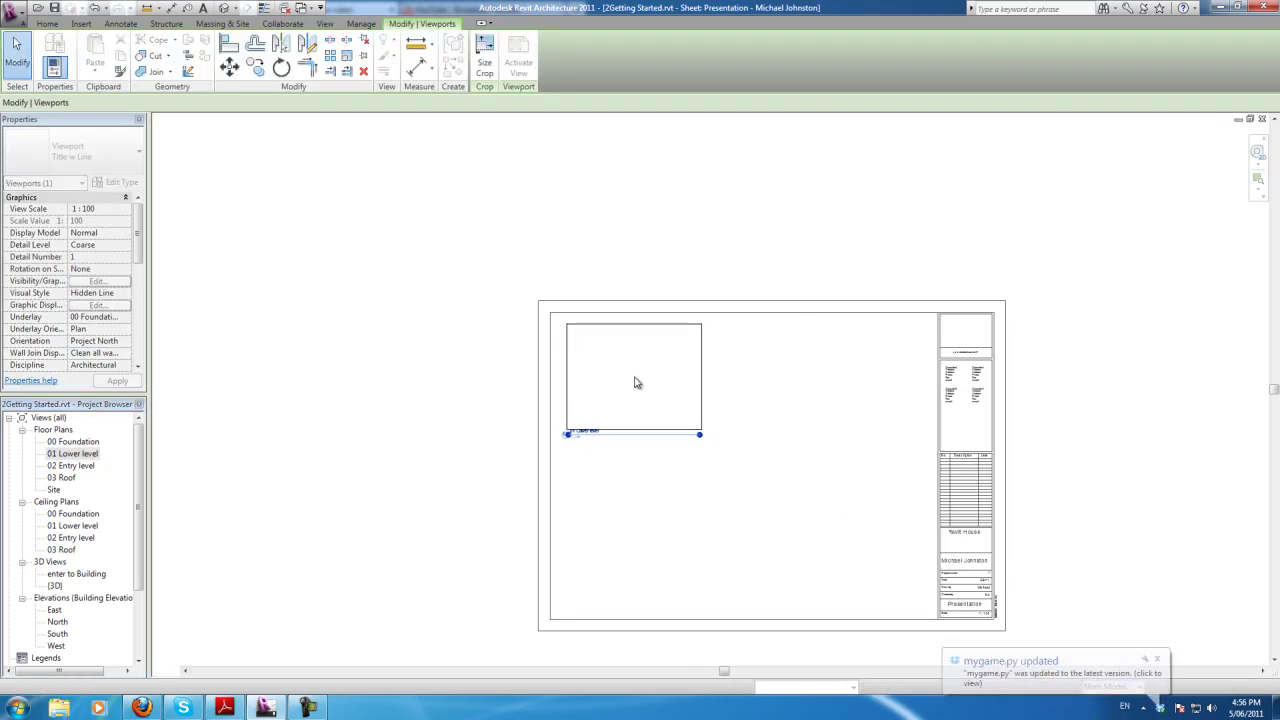
Step: Place the 02 Entry level floor plan on the sheet directly below the lower level plan and check both placed views
{"action": "left_click", "coordinate": [62, 466]}
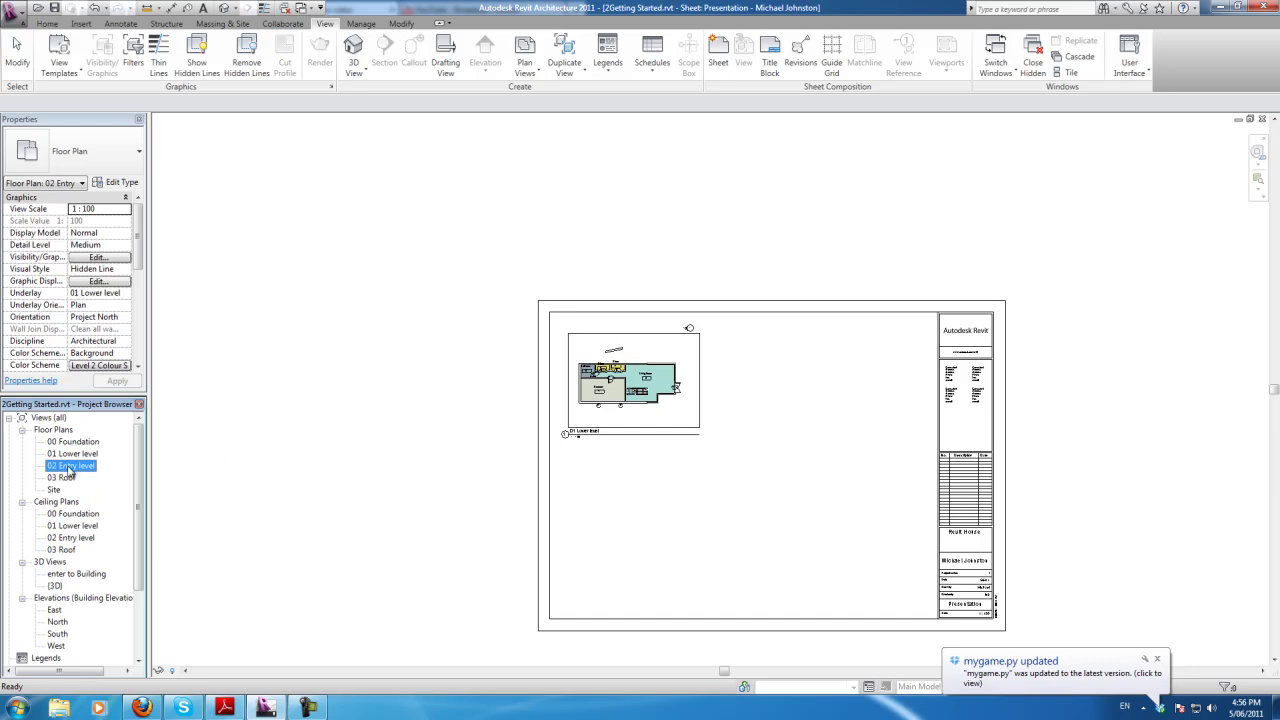
{"action": "left_click_drag", "start_coordinate": [803, 520], "coordinate": [801, 520]}
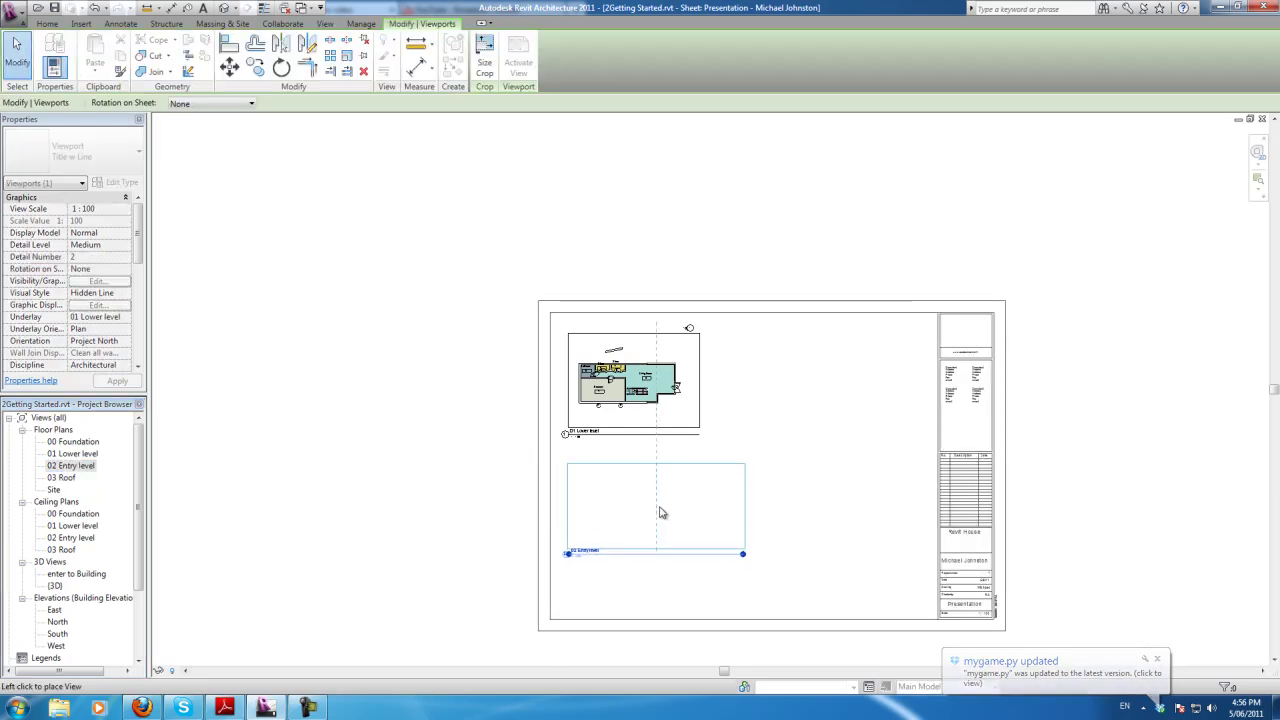
{"action": "left_click", "coordinate": [659, 520]}
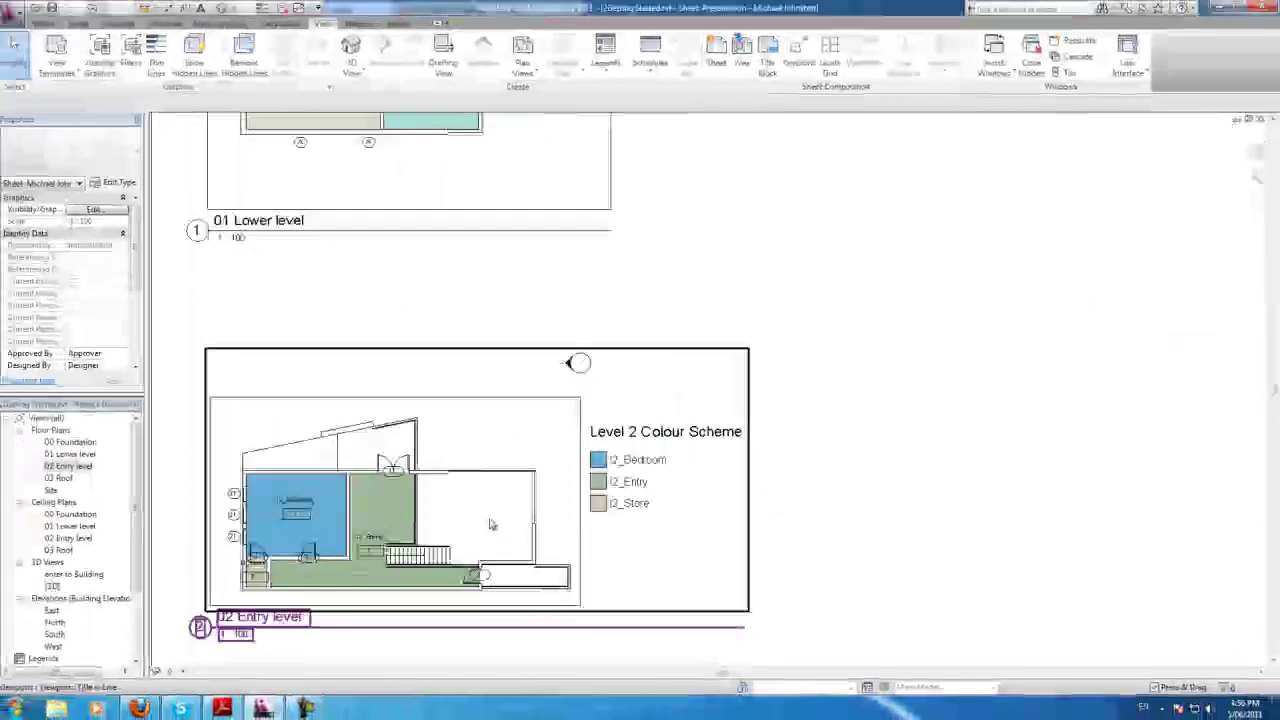
{"action": "scroll", "coordinate": [631, 534], "scroll_direction": "down", "scroll_amount": 4}
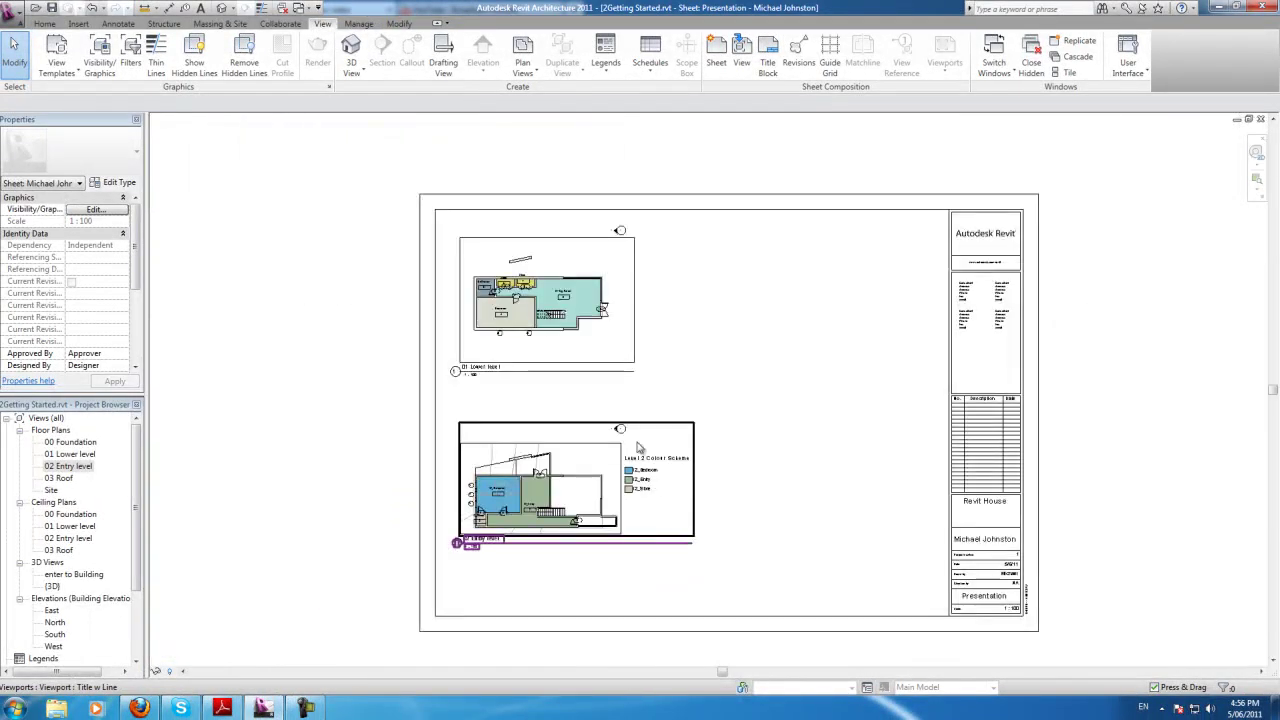
{"action": "scroll", "coordinate": [451, 138], "scroll_direction": "up", "scroll_amount": 5}
{"action": "scroll", "coordinate": [451, 138], "scroll_direction": "up", "scroll_amount": 3}
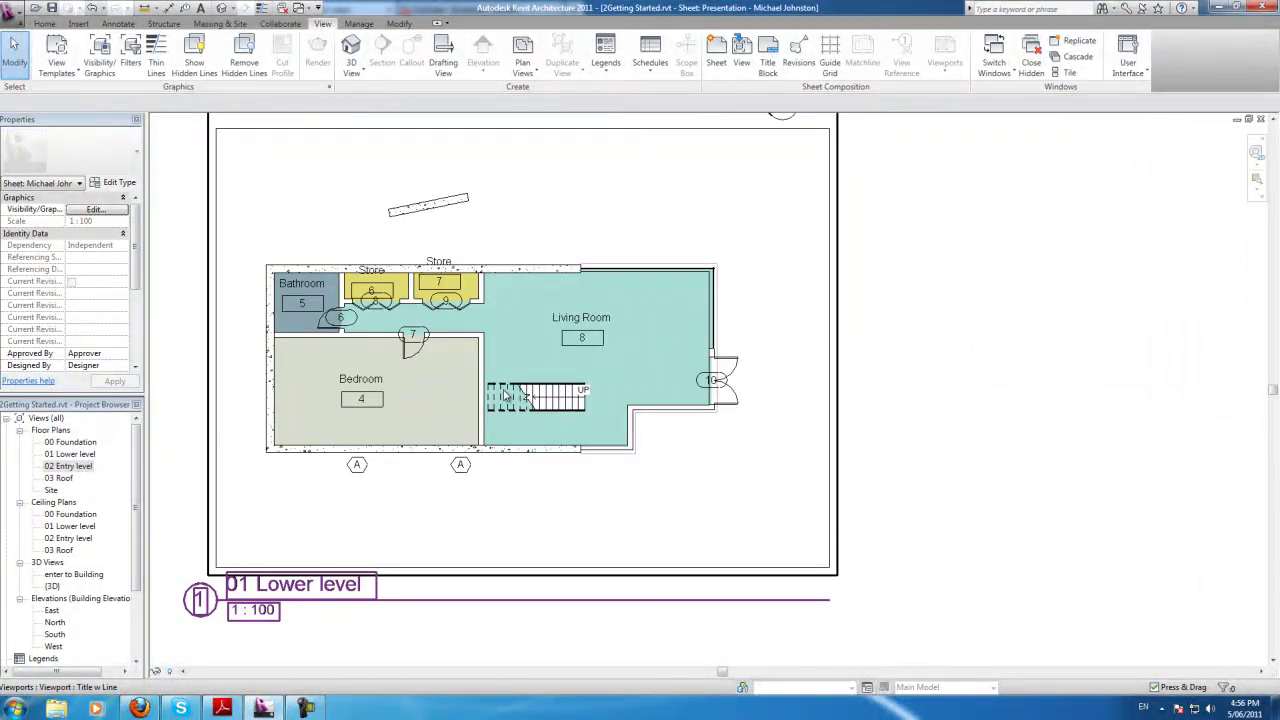
Step: Place a color scheme legend beside the Living Room in the 01 Lower level floor plan
{"action": "double_click", "coordinate": [68, 455]}
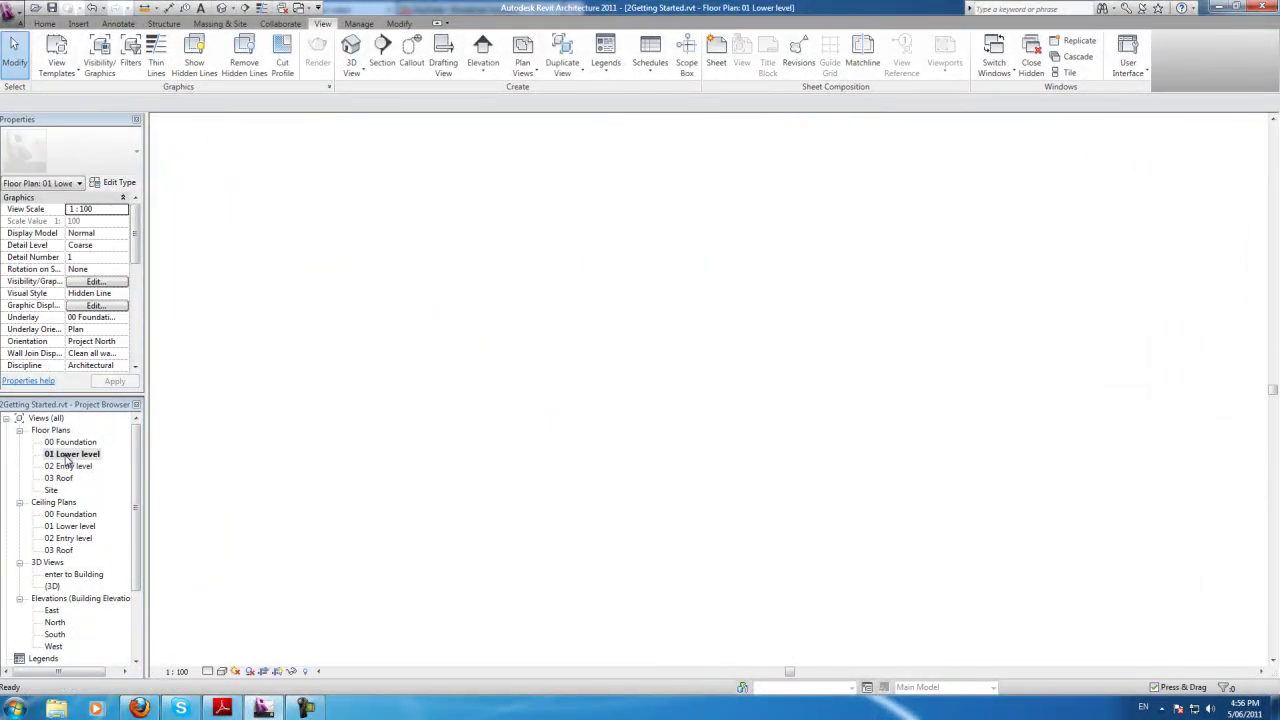
{"action": "scroll", "coordinate": [253, 476], "scroll_direction": "down", "scroll_amount": 3}
{"action": "scroll", "coordinate": [305, 452], "scroll_direction": "up", "scroll_amount": 2}
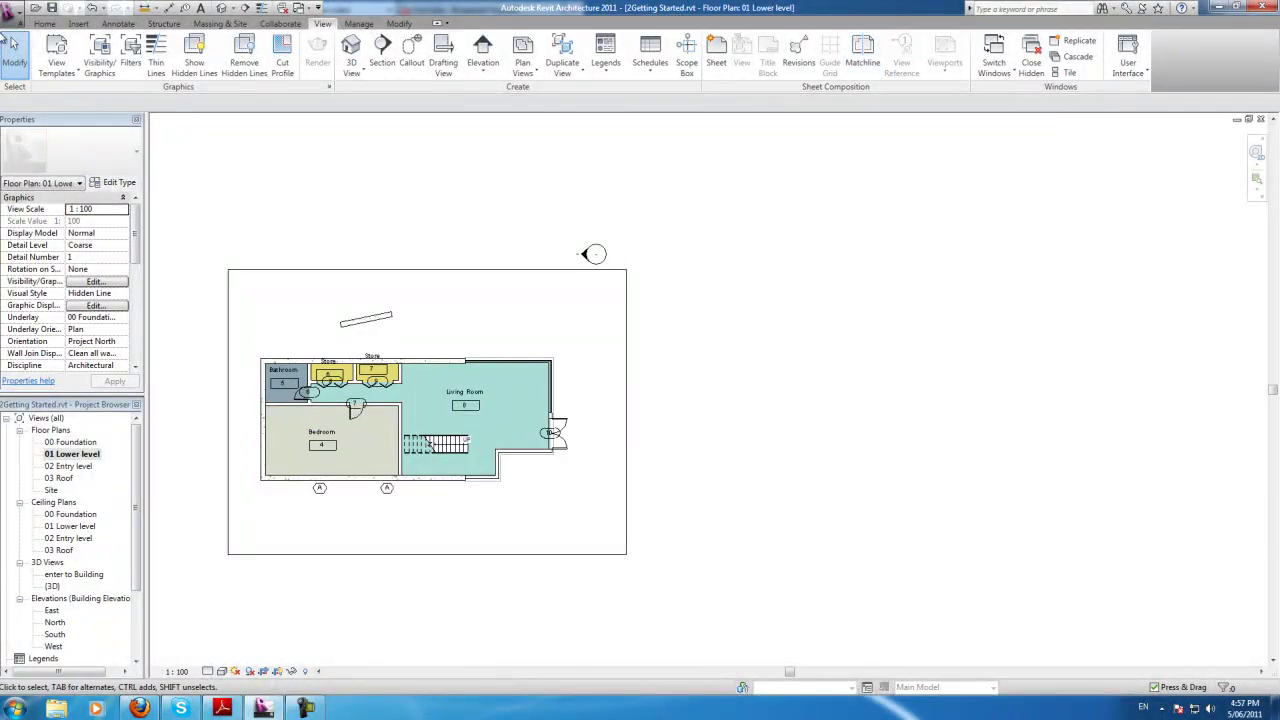
{"action": "left_click", "coordinate": [46, 25]}
{"action": "left_click", "coordinate": [875, 66]}
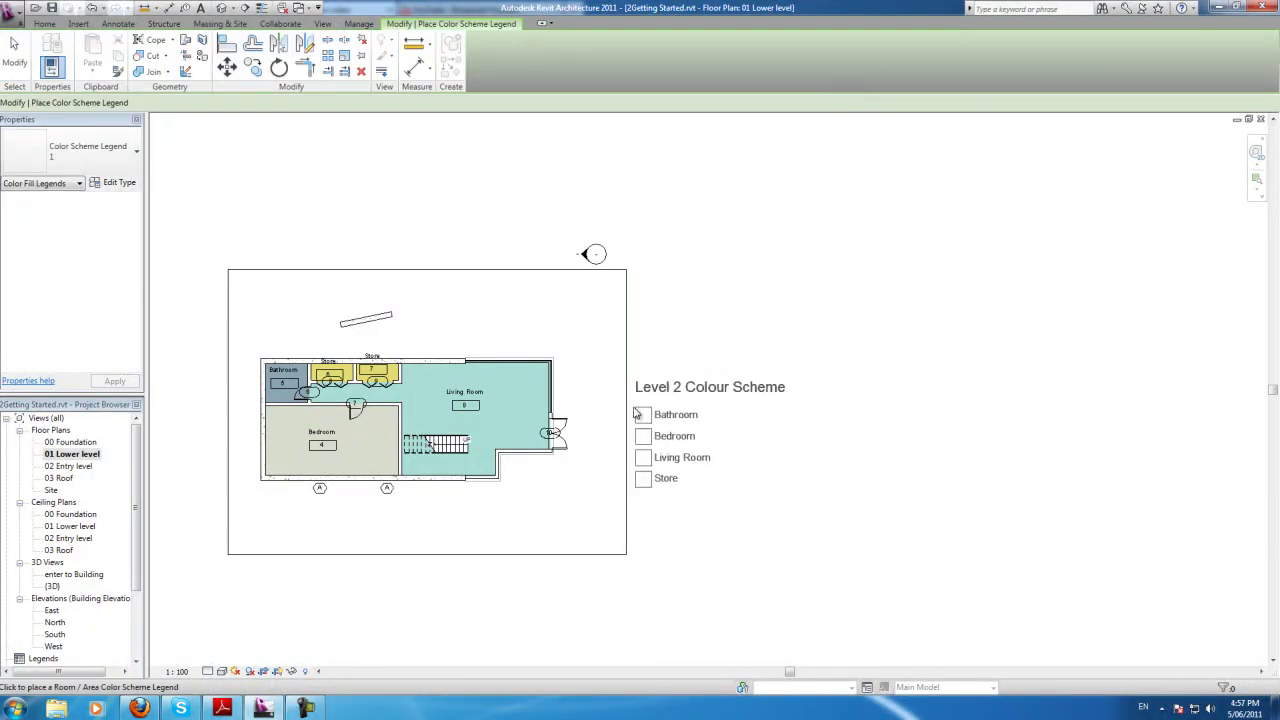
{"action": "left_click", "coordinate": [600, 391]}
{"action": "key", "text": "Escape"}
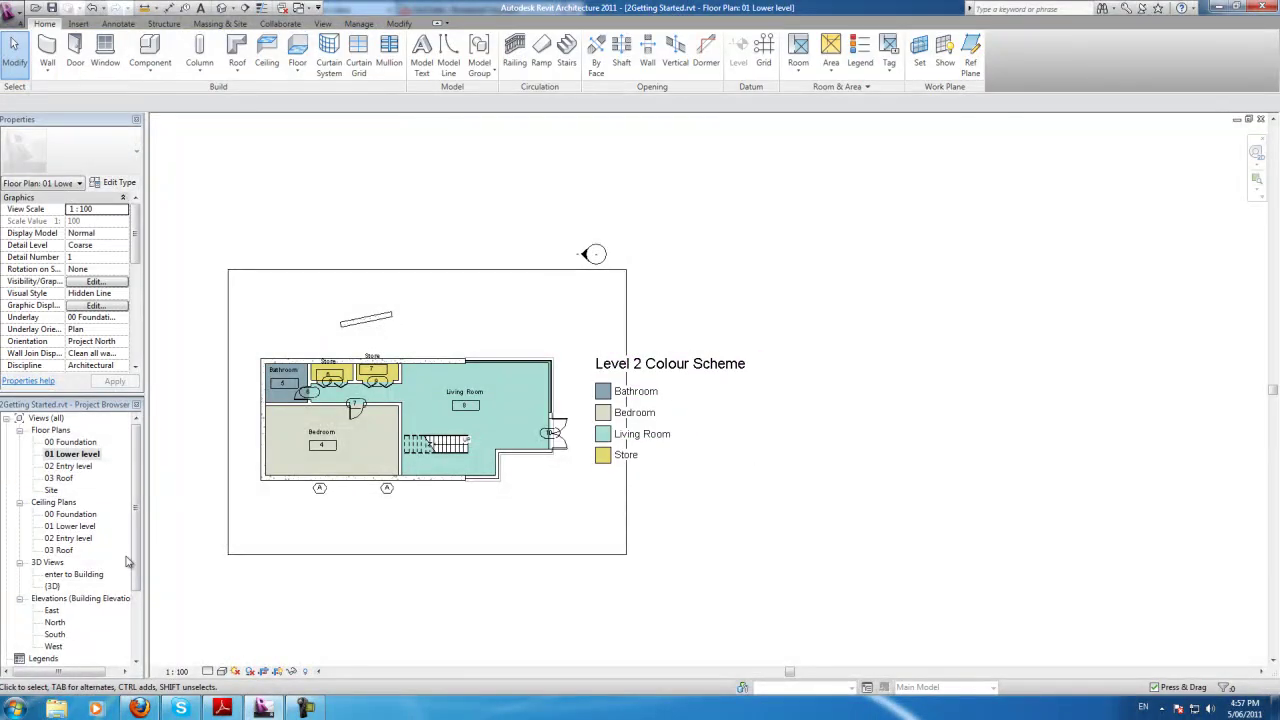
Step: Open the Presentation sheet and examine how the lower level legend sits against its crop boundary and the entry level legend
{"action": "scroll", "coordinate": [68, 612], "scroll_direction": "down", "scroll_amount": 3}
{"action": "double_click", "coordinate": [60, 622]}
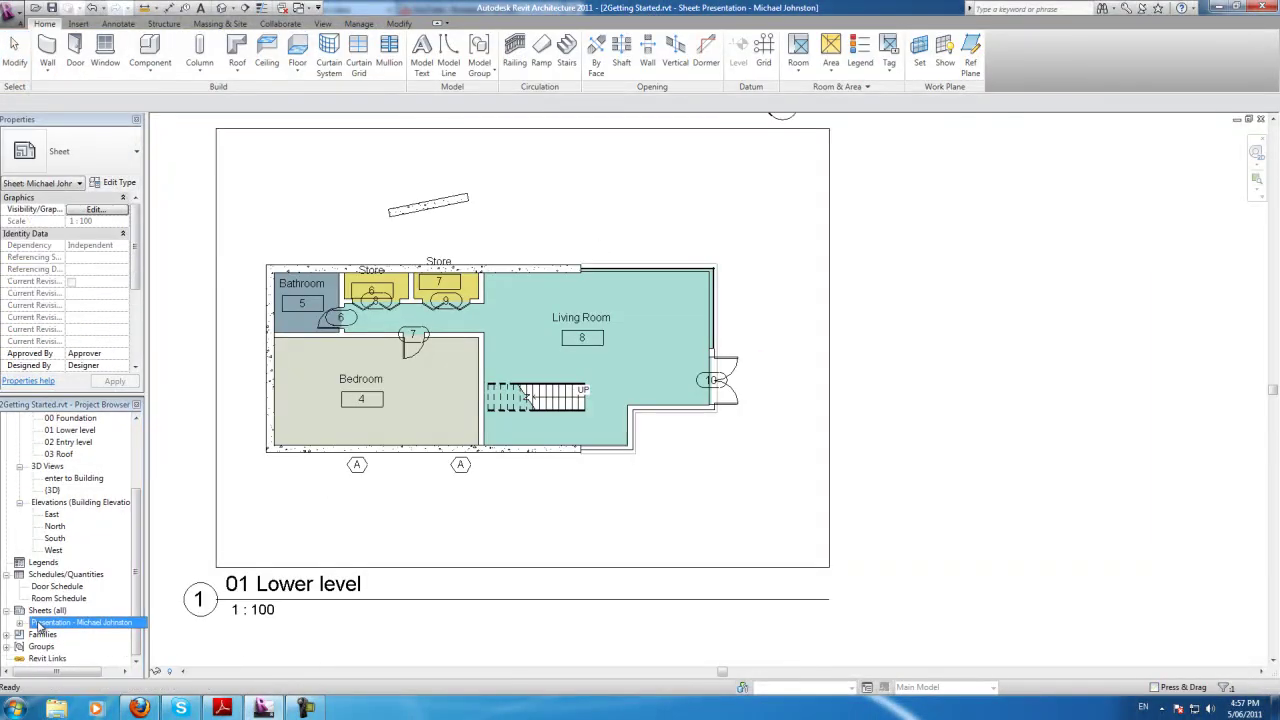
{"action": "scroll", "coordinate": [427, 516], "scroll_direction": "down", "scroll_amount": 3}
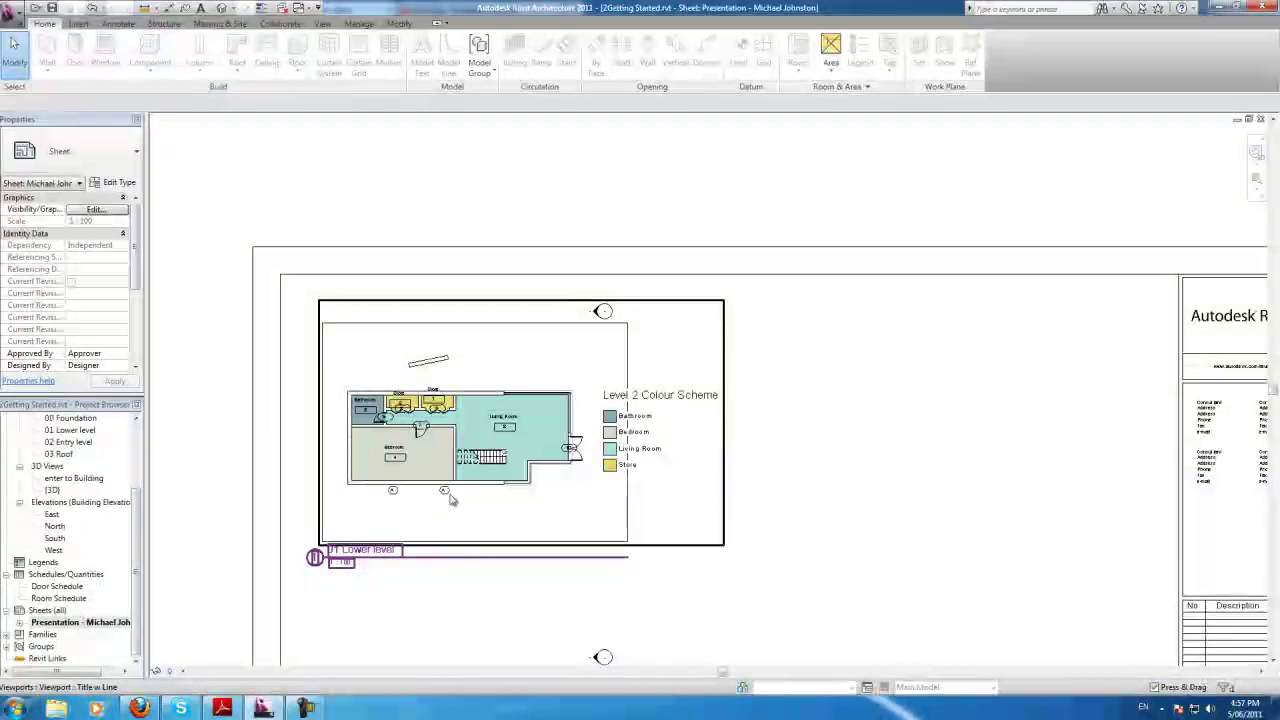
{"action": "left_click", "coordinate": [610, 346]}
{"action": "scroll", "coordinate": [860, 424], "scroll_direction": "down", "scroll_amount": 2}
{"action": "scroll", "coordinate": [449, 251], "scroll_direction": "down", "scroll_amount": 1}
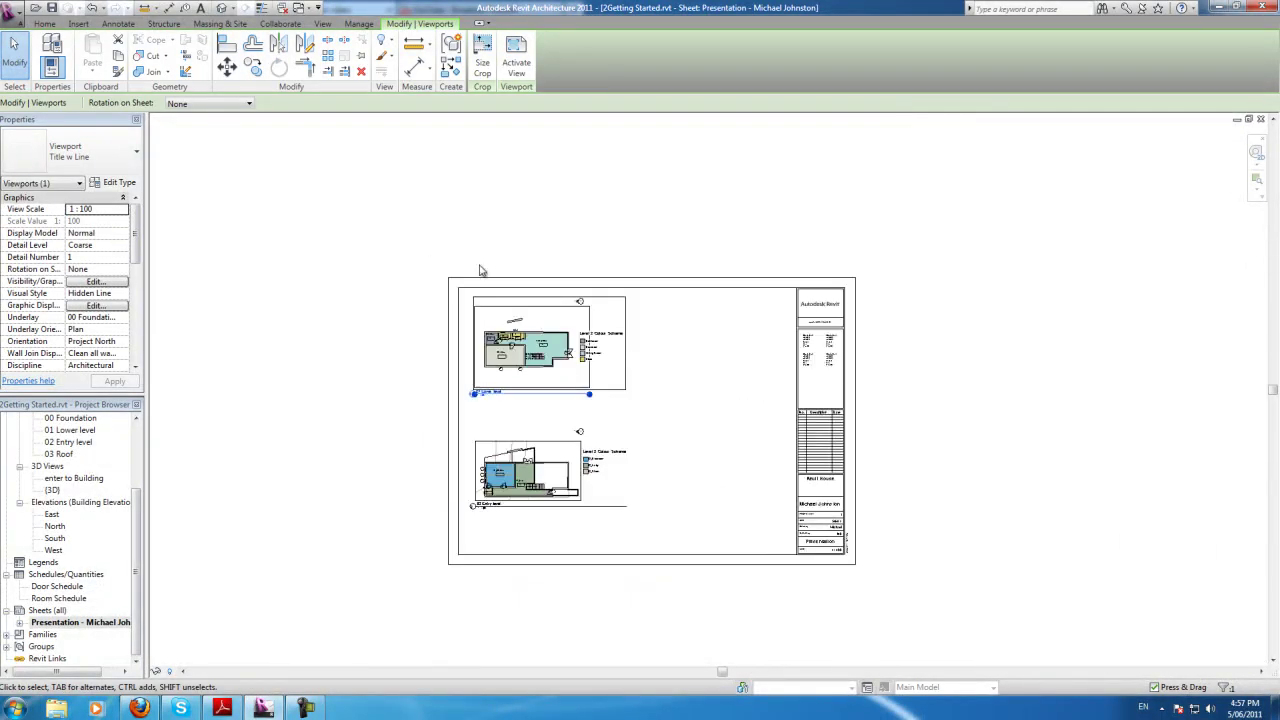
{"action": "scroll", "coordinate": [846, 574], "scroll_direction": "up", "scroll_amount": 1}
{"action": "scroll", "coordinate": [812, 525], "scroll_direction": "up", "scroll_amount": 3}
{"action": "scroll", "coordinate": [523, 457], "scroll_direction": "down", "scroll_amount": 1}
{"action": "scroll", "coordinate": [505, 400], "scroll_direction": "down", "scroll_amount": 2}
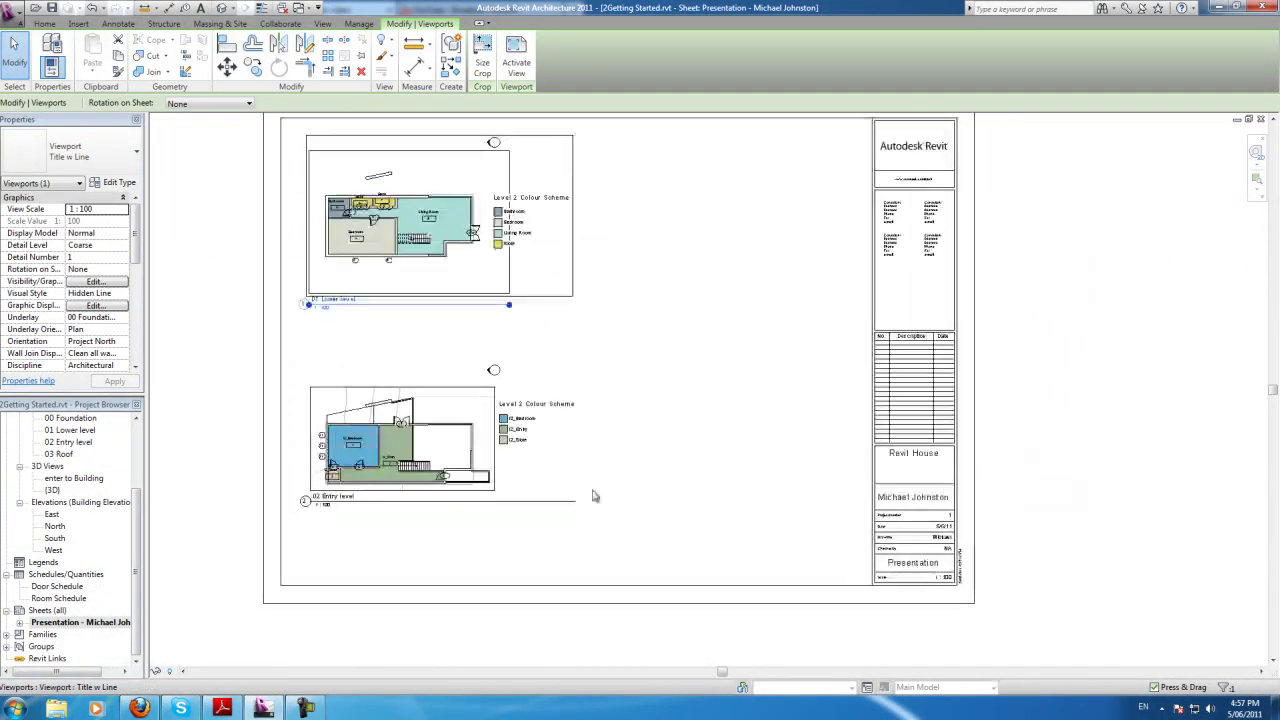
{"action": "scroll", "coordinate": [507, 200], "scroll_direction": "up", "scroll_amount": 3}
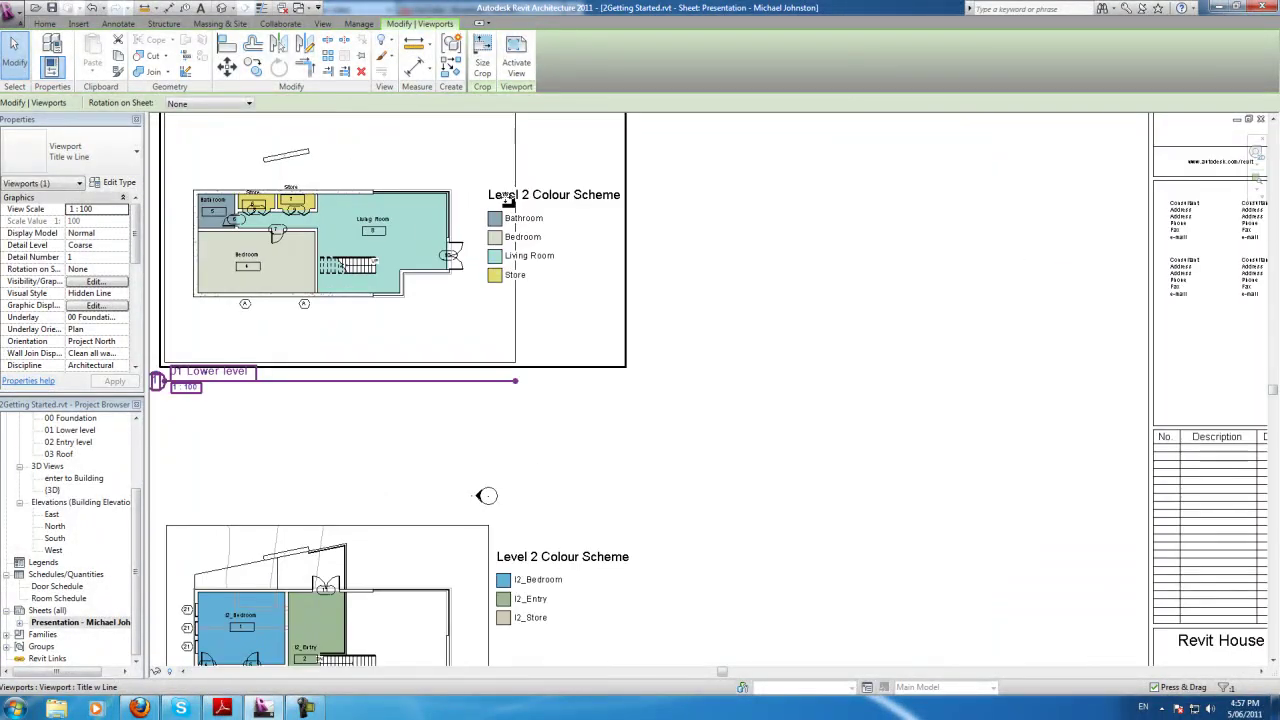
Step: Reopen the 01 Lower level floor plan and move its color legend right, just outside the crop boundary
{"action": "double_click", "coordinate": [72, 431]}
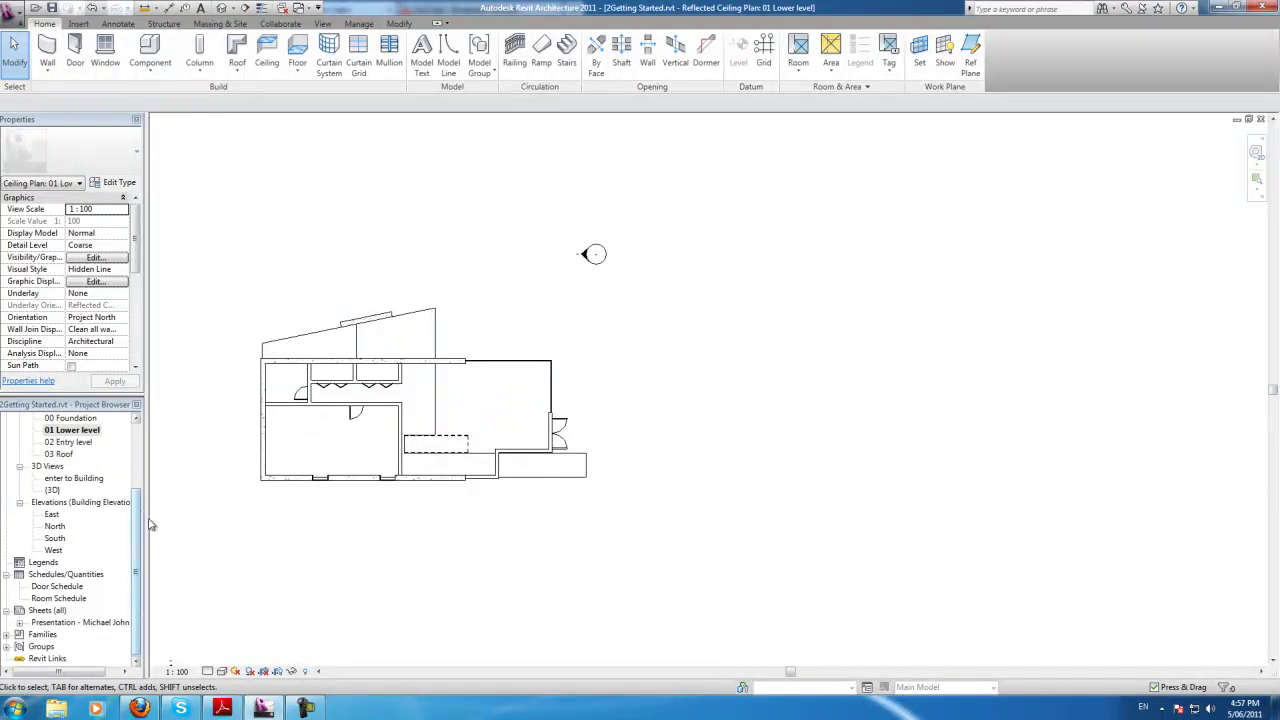
{"action": "scroll", "coordinate": [140, 520], "scroll_direction": "up", "scroll_amount": 3}
{"action": "double_click", "coordinate": [72, 454]}
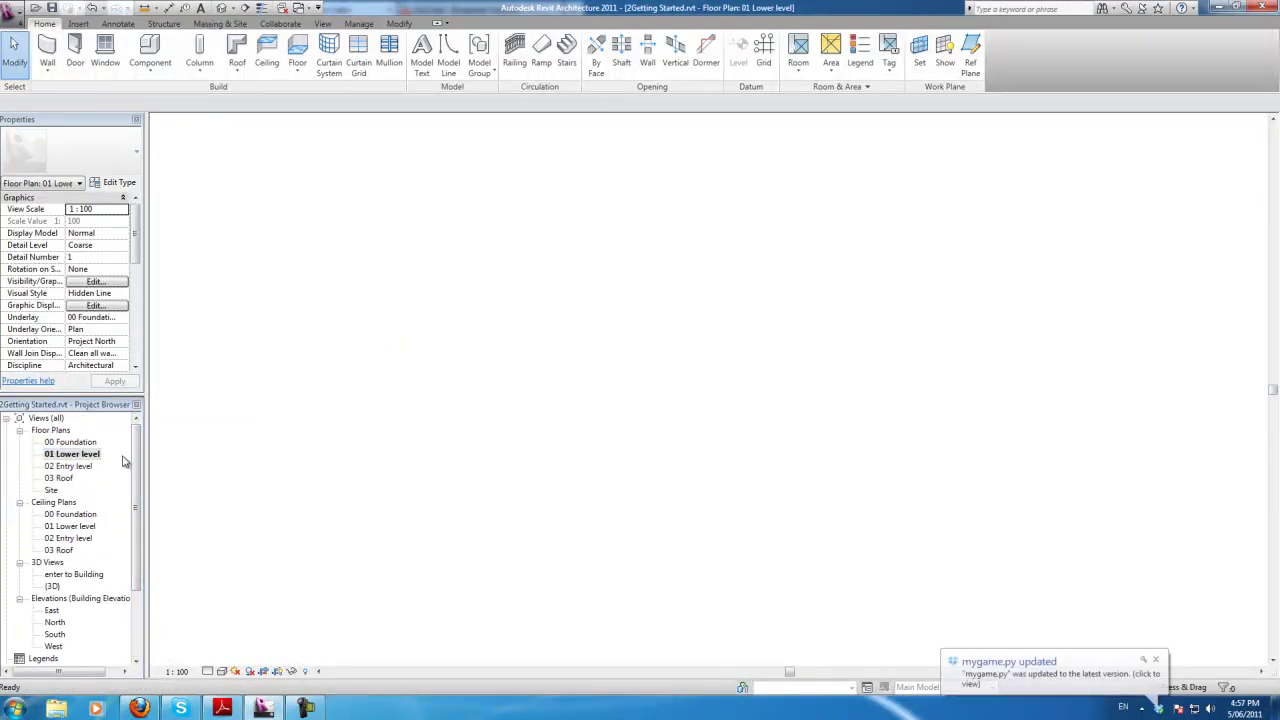
{"action": "left_click", "coordinate": [677, 427]}
{"action": "left_click_drag", "start_coordinate": [618, 413], "coordinate": [660, 413]}
{"action": "key", "text": "Escape"}
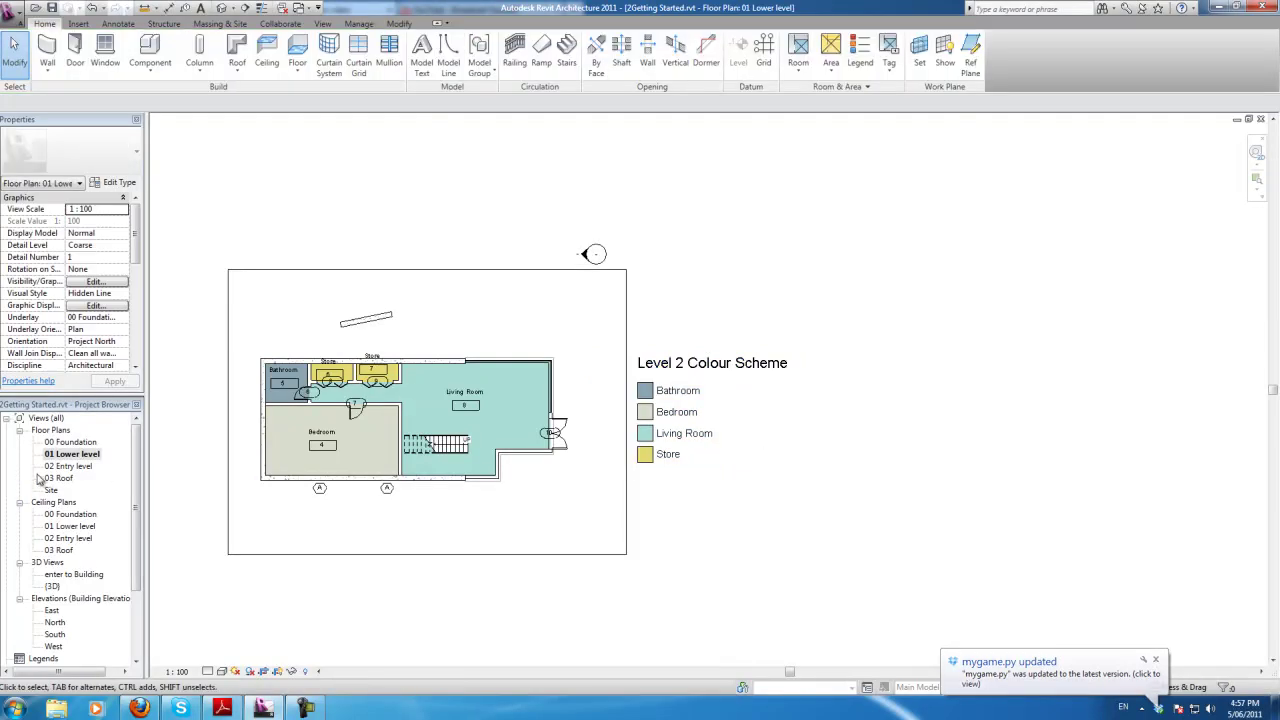
Step: Return to the Presentation sheet and check the layout of both floor plans with their color legends
{"action": "scroll", "coordinate": [70, 540], "scroll_direction": "down", "scroll_amount": 4}
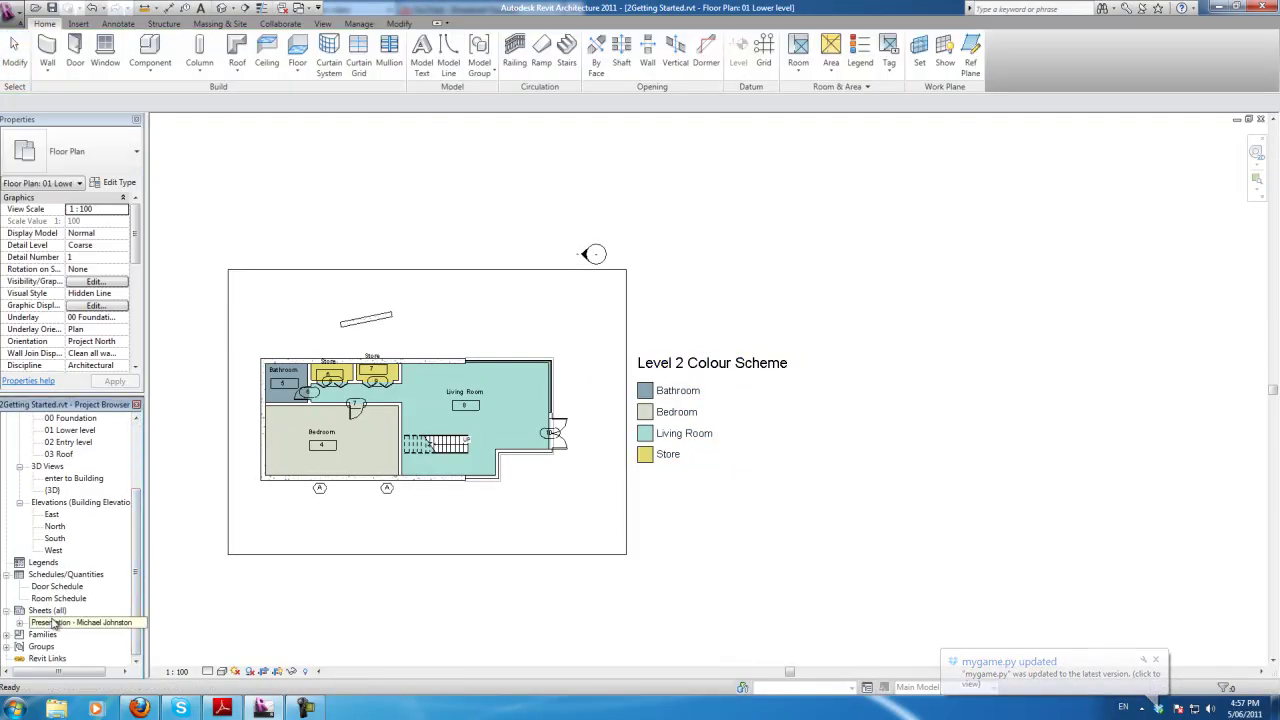
{"action": "double_click", "coordinate": [55, 622]}
{"action": "scroll", "coordinate": [711, 371], "scroll_direction": "up", "scroll_amount": 1}
{"action": "scroll", "coordinate": [708, 371], "scroll_direction": "down", "scroll_amount": 3}
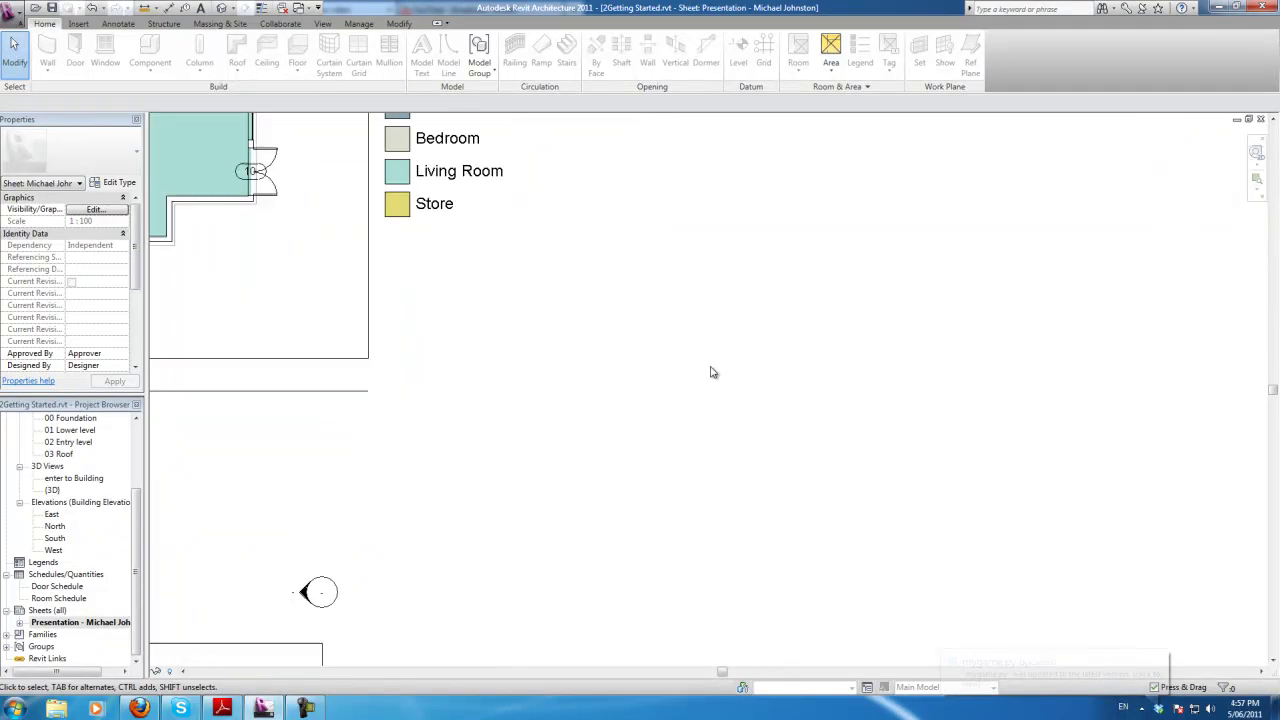
{"action": "scroll", "coordinate": [708, 370], "scroll_direction": "down", "scroll_amount": 2}
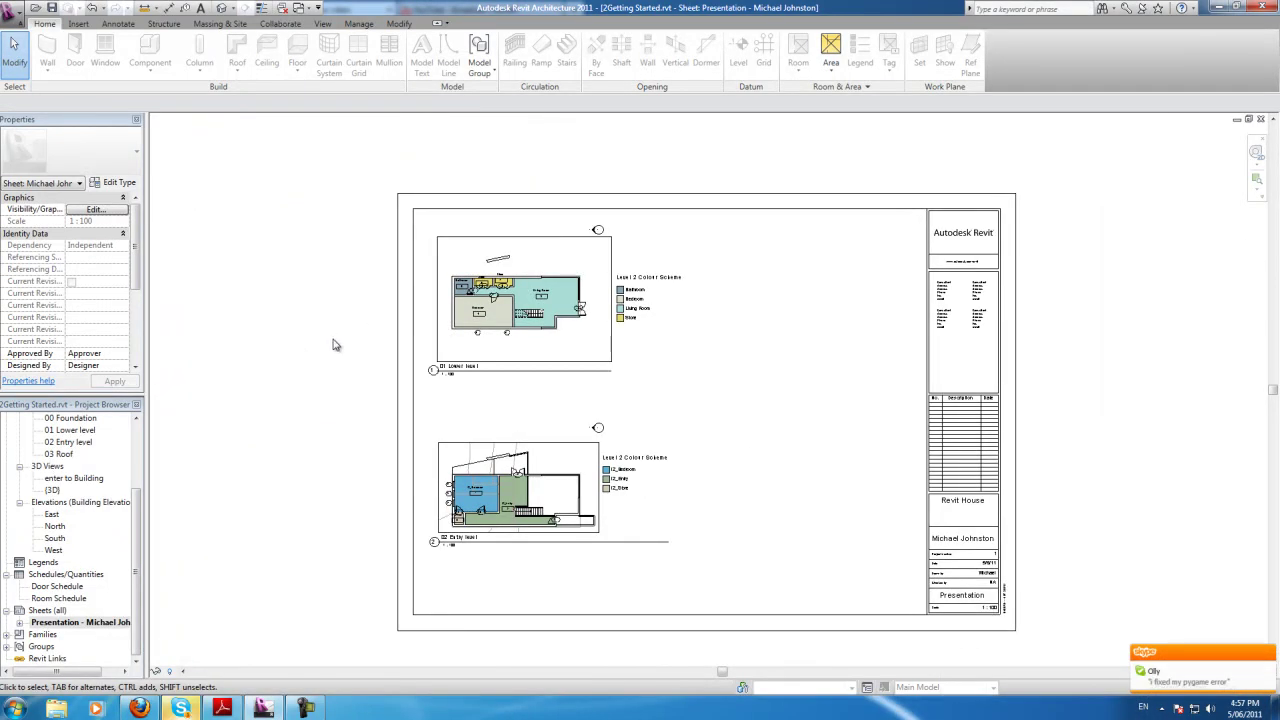
{"action": "scroll", "coordinate": [336, 343], "scroll_direction": "down", "scroll_amount": 1}
{"action": "scroll", "coordinate": [529, 403], "scroll_direction": "up", "scroll_amount": 2}
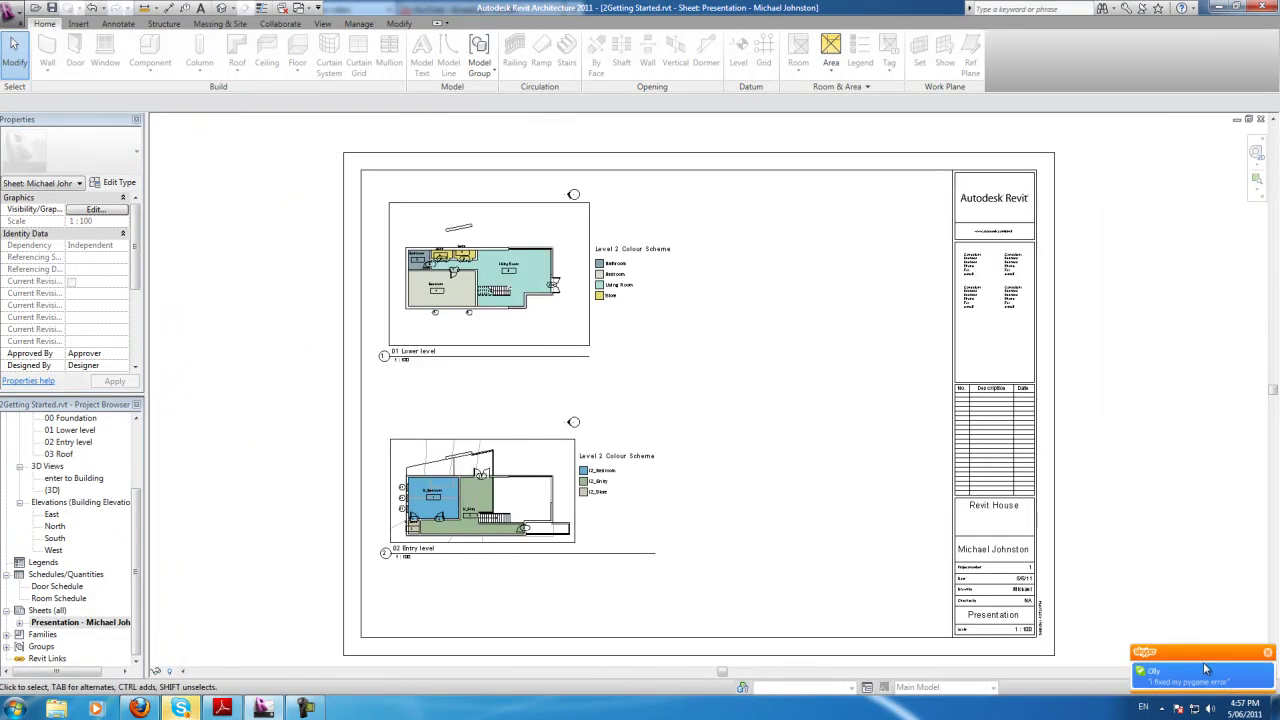
{"action": "scroll", "coordinate": [520, 305], "scroll_direction": "down", "scroll_amount": 2}
{"action": "scroll", "coordinate": [723, 432], "scroll_direction": "up", "scroll_amount": 2}
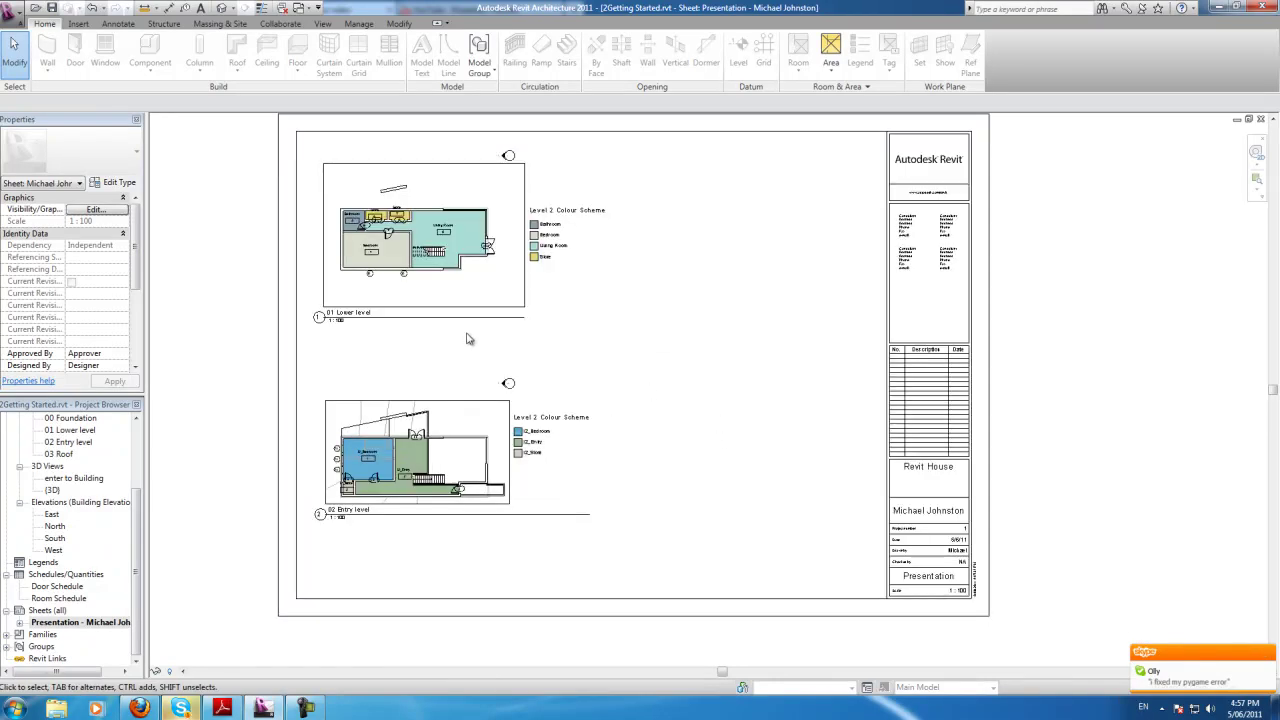
{"action": "scroll", "coordinate": [399, 350], "scroll_direction": "down", "scroll_amount": 1}
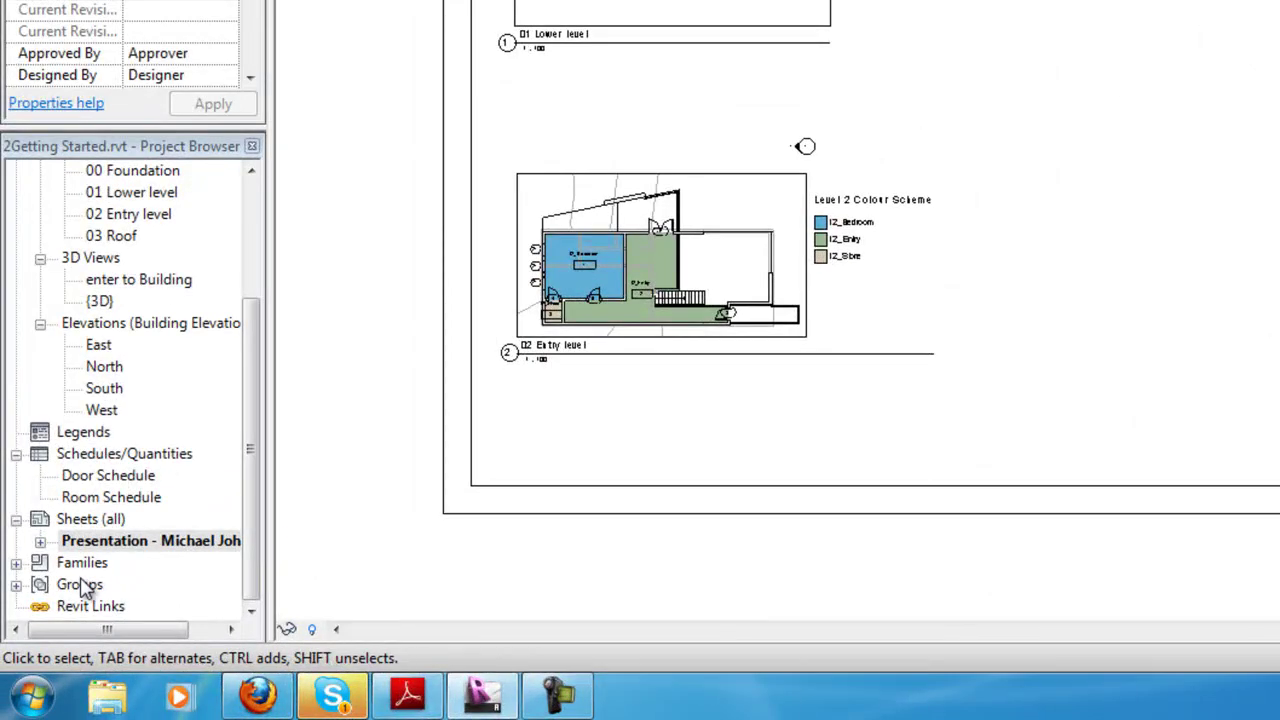
Step: Examine the project's door and room schedules and its list of family categories
{"action": "left_click_drag", "start_coordinate": [251, 448], "coordinate": [240, 500]}
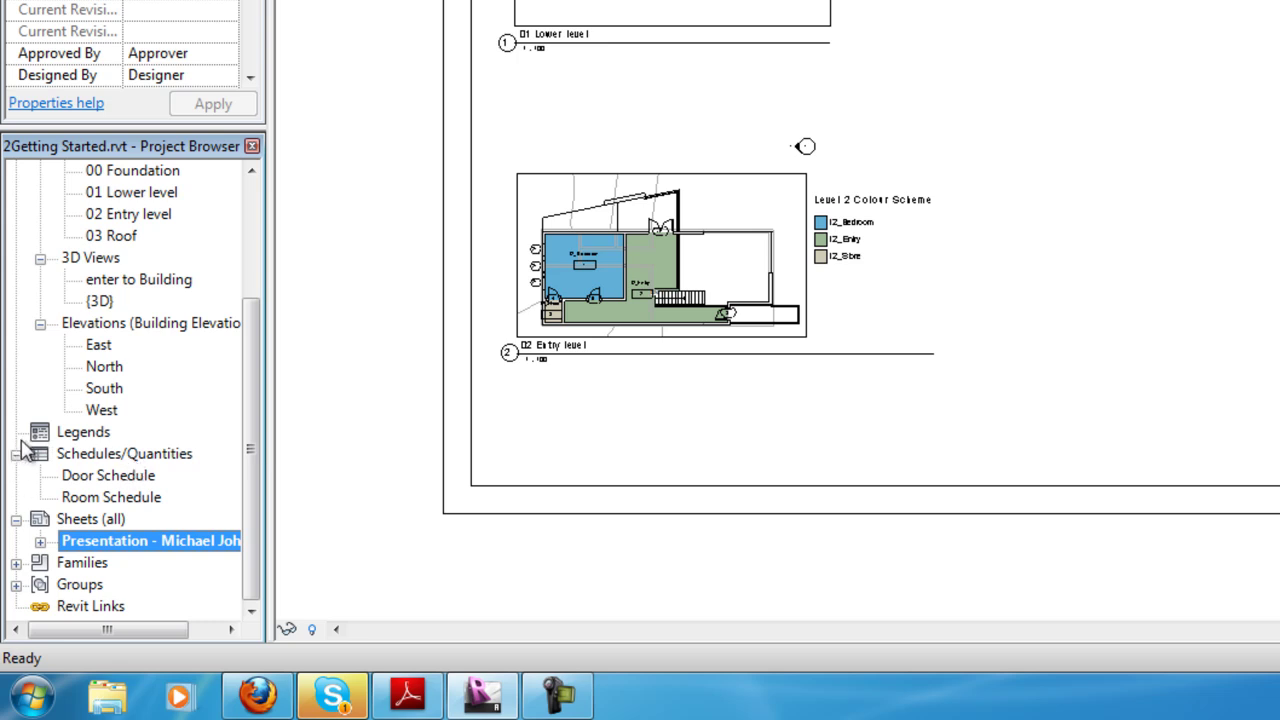
{"action": "left_click", "coordinate": [117, 460]}
{"action": "left_click", "coordinate": [110, 479]}
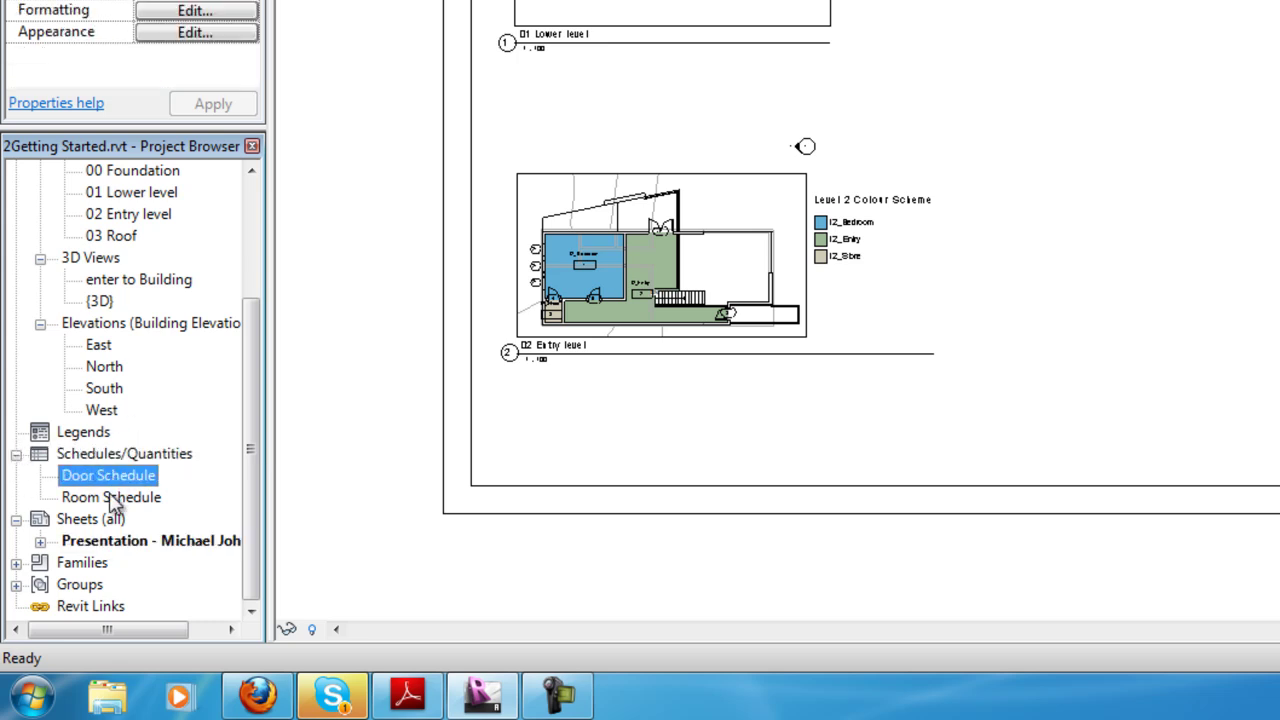
{"action": "left_click", "coordinate": [109, 495]}
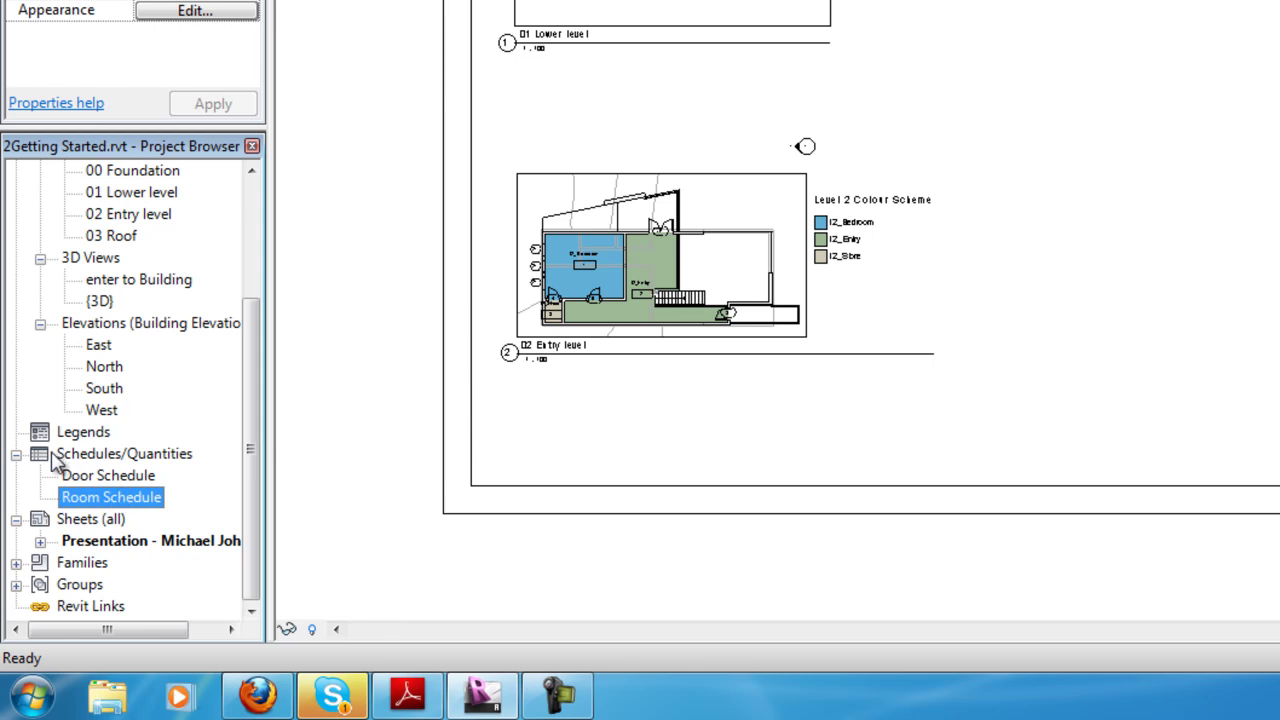
{"action": "left_click_drag", "start_coordinate": [249, 503], "coordinate": [252, 297]}
{"action": "left_click_drag", "start_coordinate": [249, 343], "coordinate": [237, 517]}
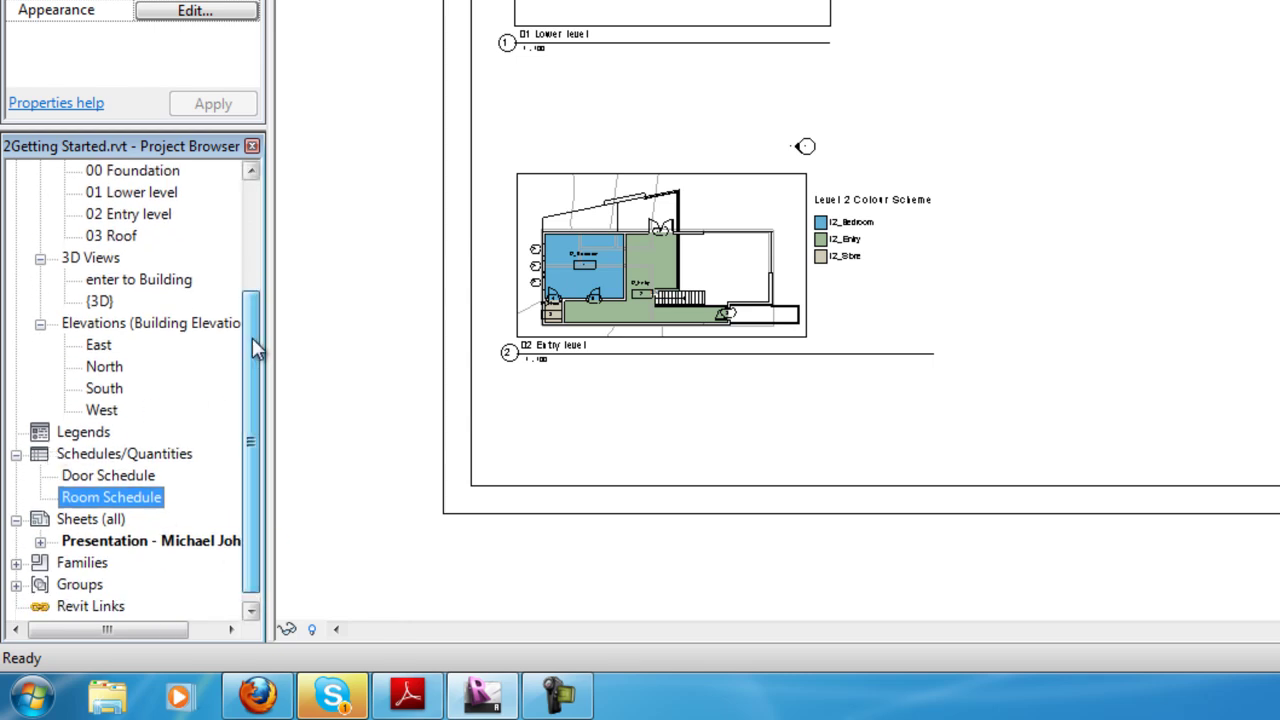
{"action": "left_click", "coordinate": [15, 563]}
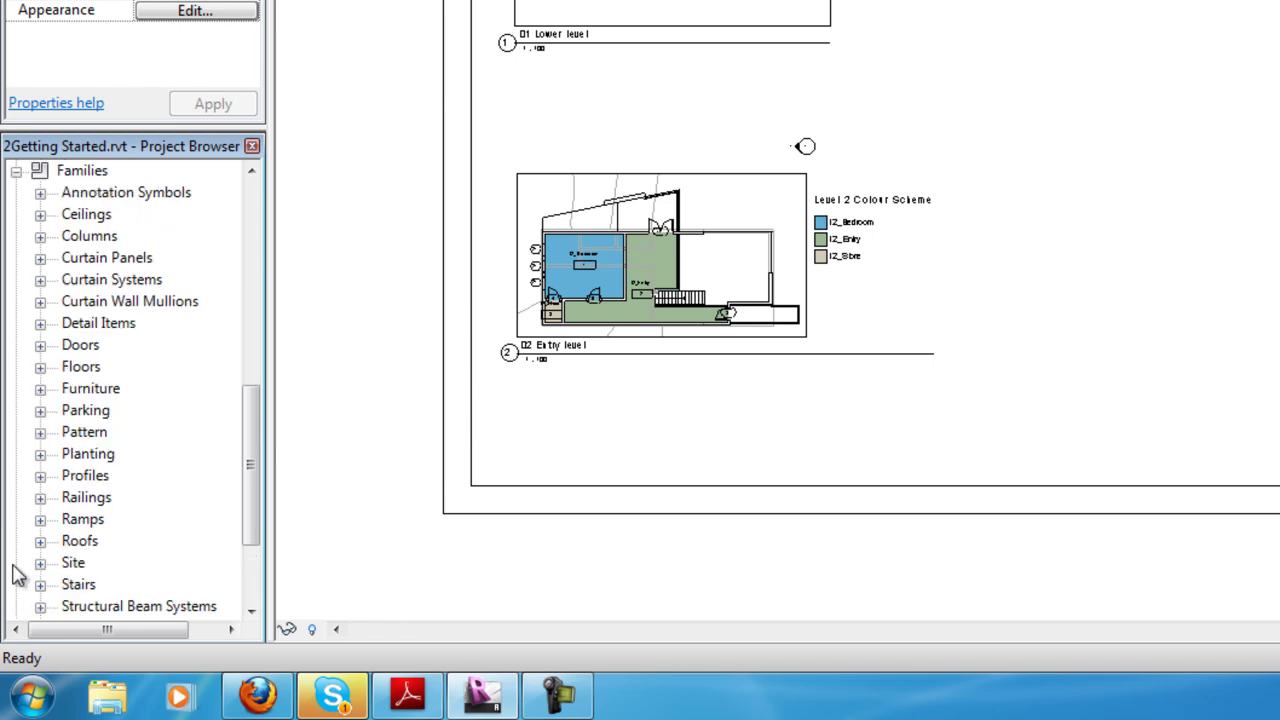
{"action": "left_click", "coordinate": [16, 172]}
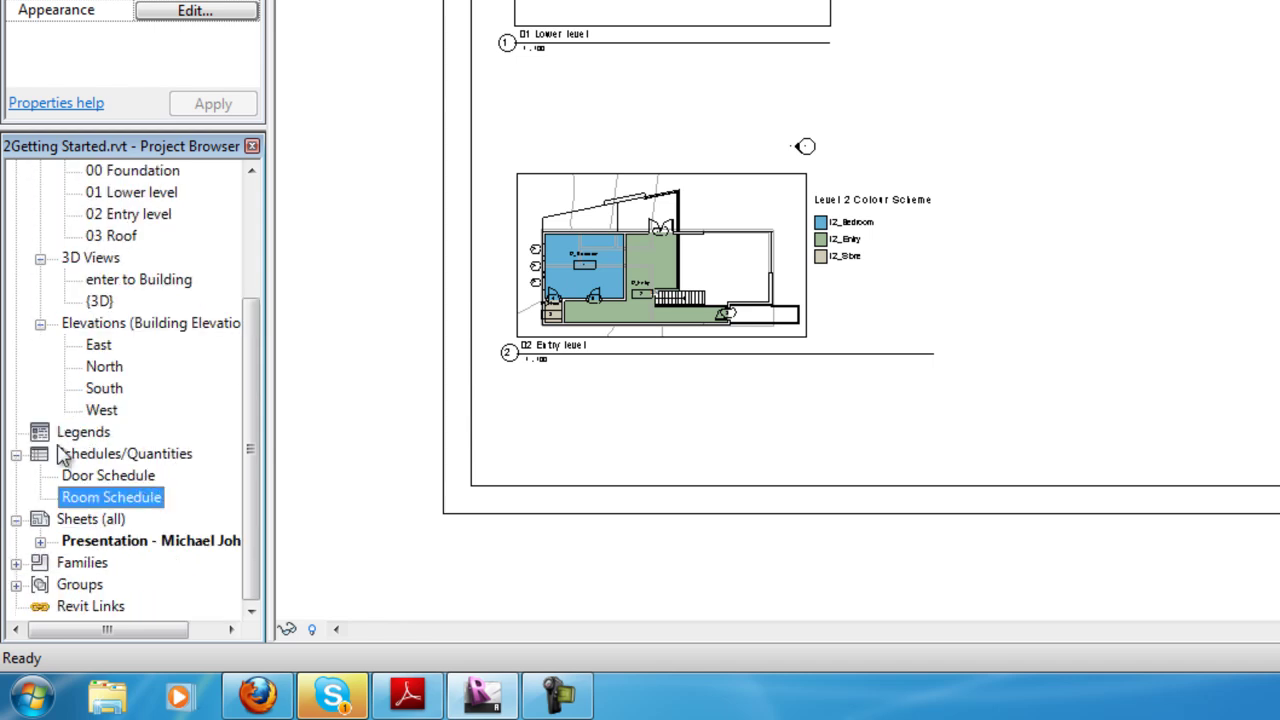
Step: Review the project's schedules, legends and views, and the contents listed under the Presentation sheet
{"action": "left_click", "coordinate": [133, 477]}
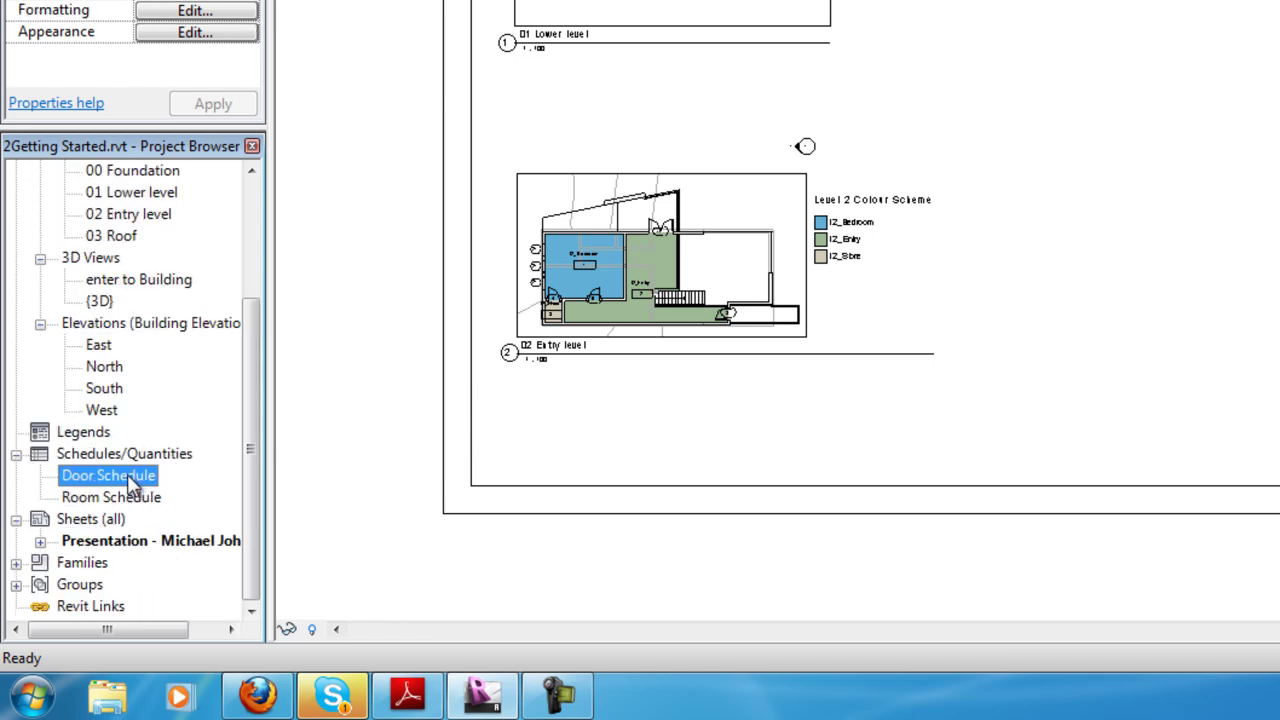
{"action": "left_click", "coordinate": [72, 452]}
{"action": "left_click", "coordinate": [83, 431]}
{"action": "scroll", "coordinate": [160, 465], "scroll_direction": "up", "scroll_amount": 2}
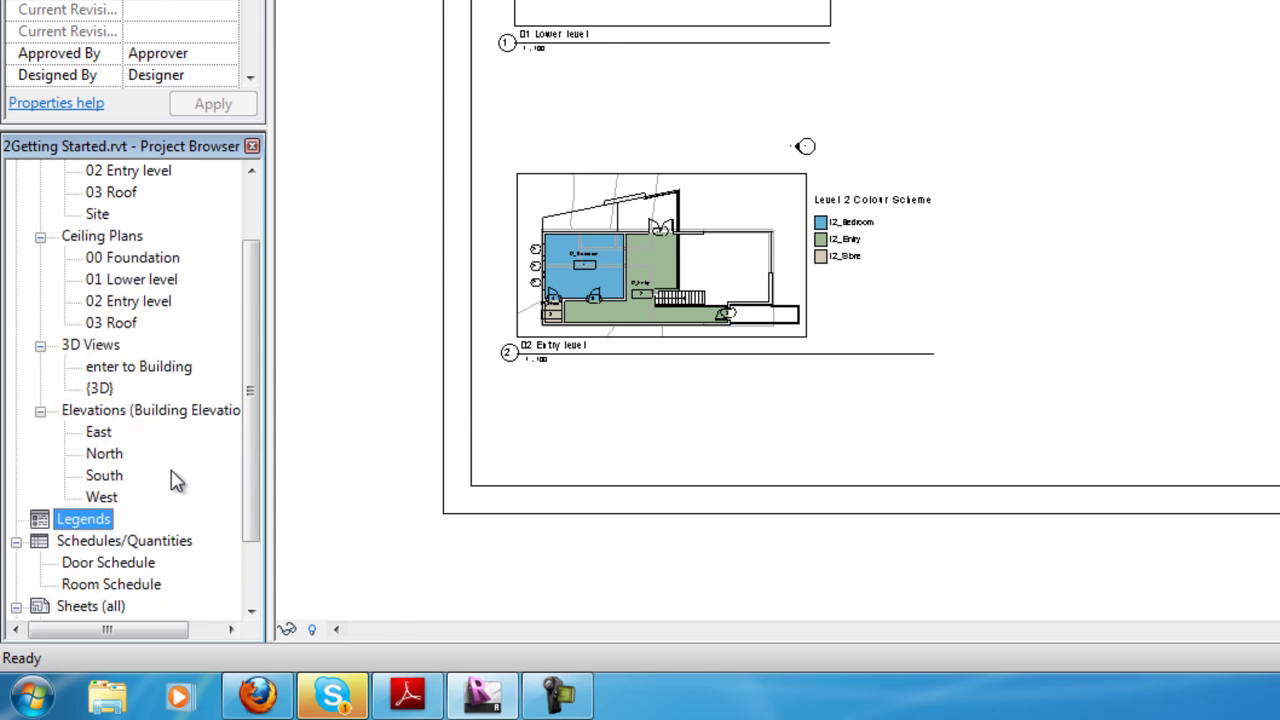
{"action": "scroll", "coordinate": [163, 470], "scroll_direction": "up", "scroll_amount": 2}
{"action": "scroll", "coordinate": [150, 413], "scroll_direction": "down", "scroll_amount": 4}
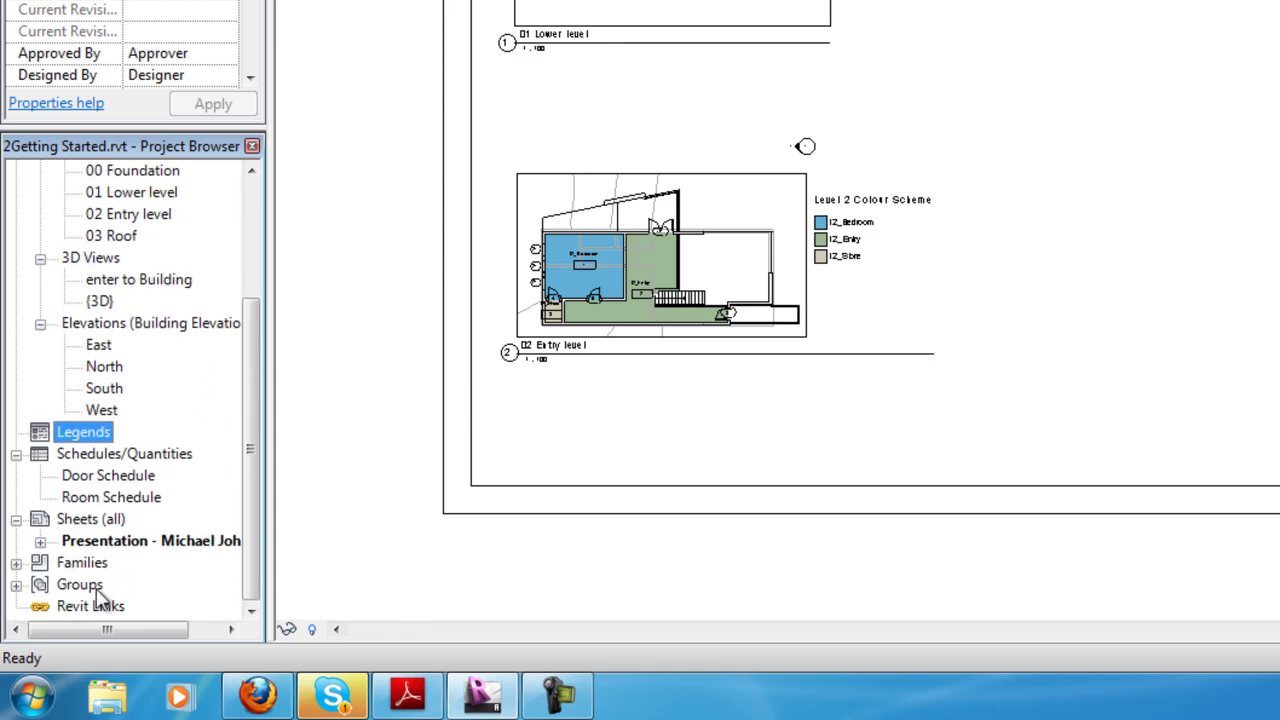
{"action": "left_click", "coordinate": [42, 542]}
{"action": "left_click", "coordinate": [42, 542]}
{"action": "scroll", "coordinate": [103, 451], "scroll_direction": "up", "scroll_amount": 4}
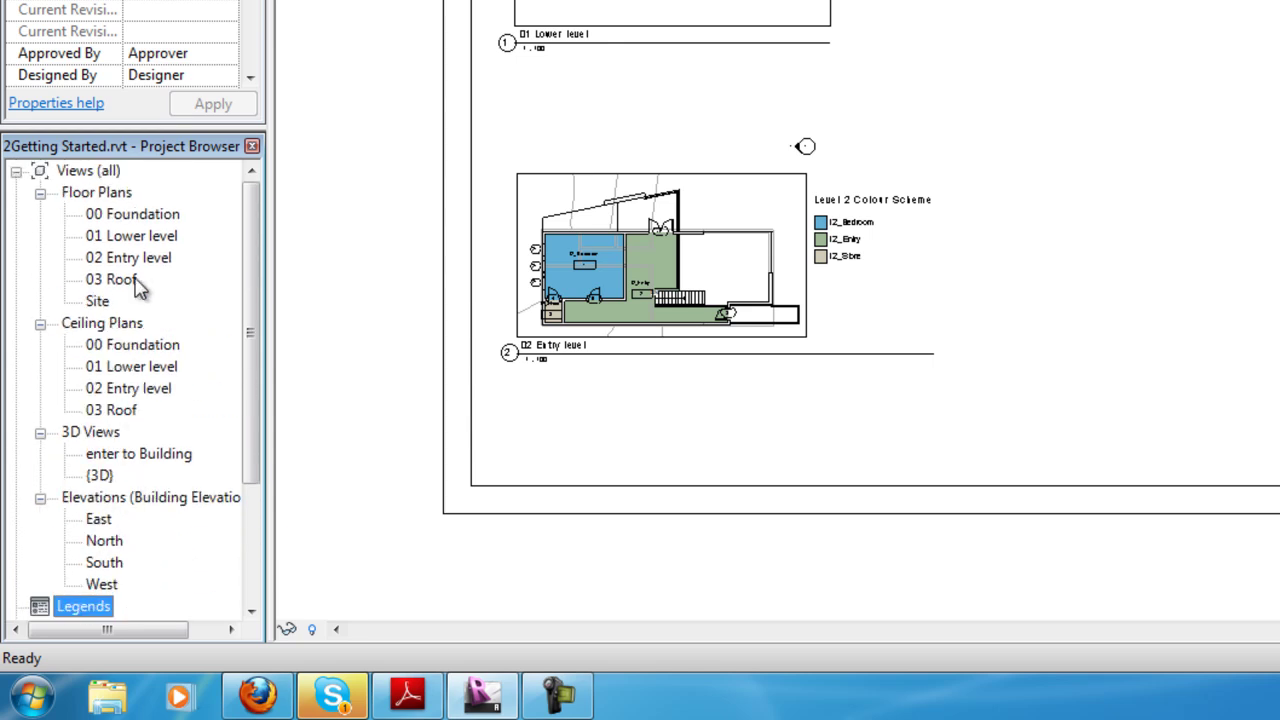
Step: In the 02 Entry level floor plan, draw a horizontal section line through the stairs, extending past both ends of the house
{"action": "double_click", "coordinate": [137, 259]}
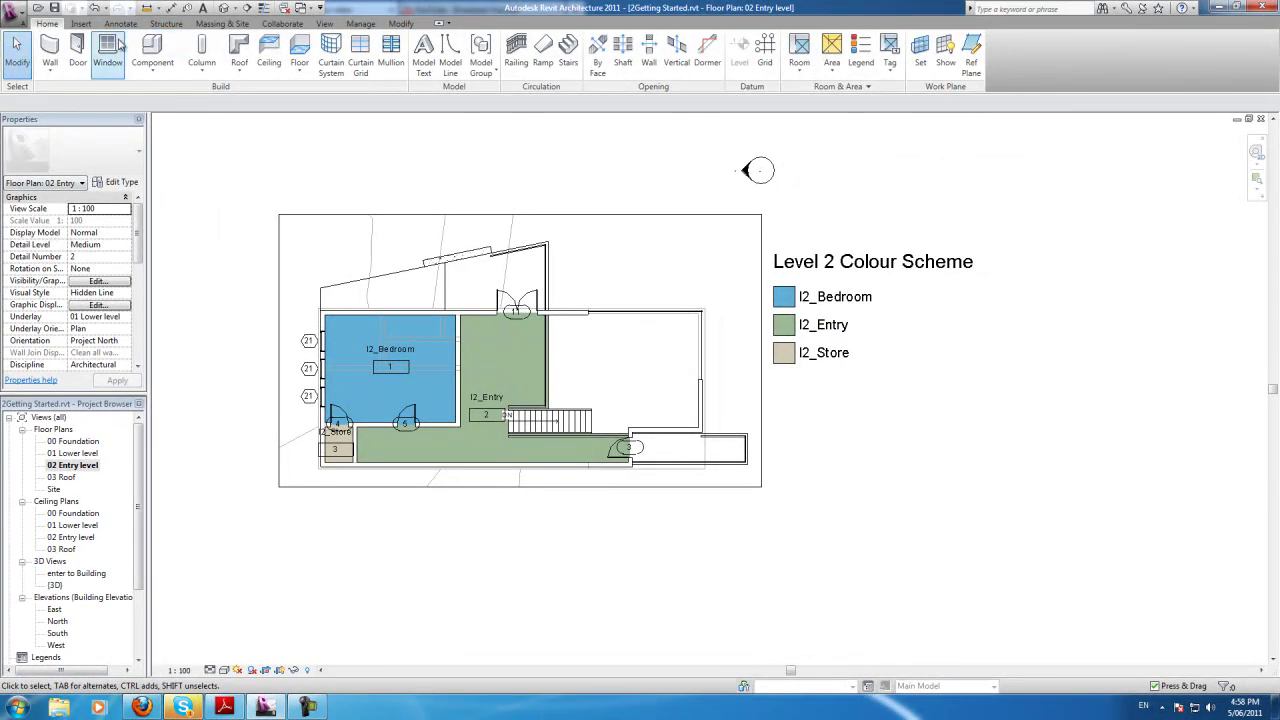
{"action": "left_click", "coordinate": [81, 23]}
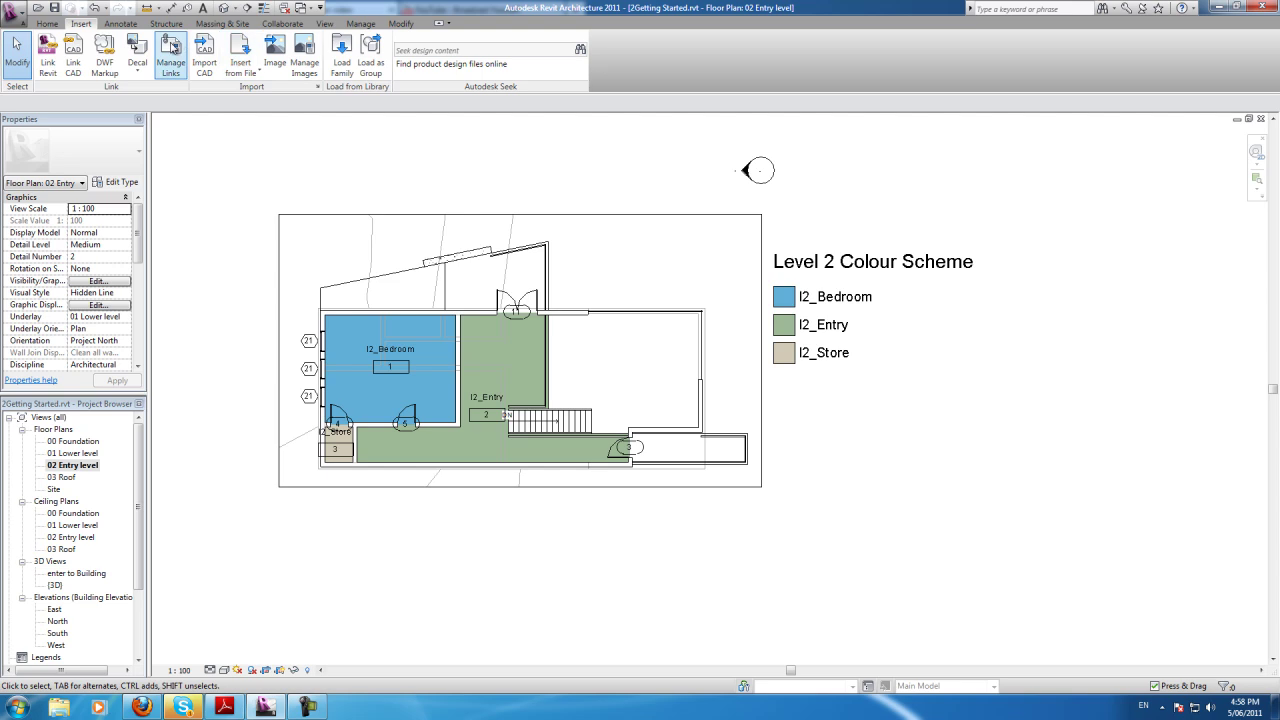
{"action": "left_click", "coordinate": [122, 24]}
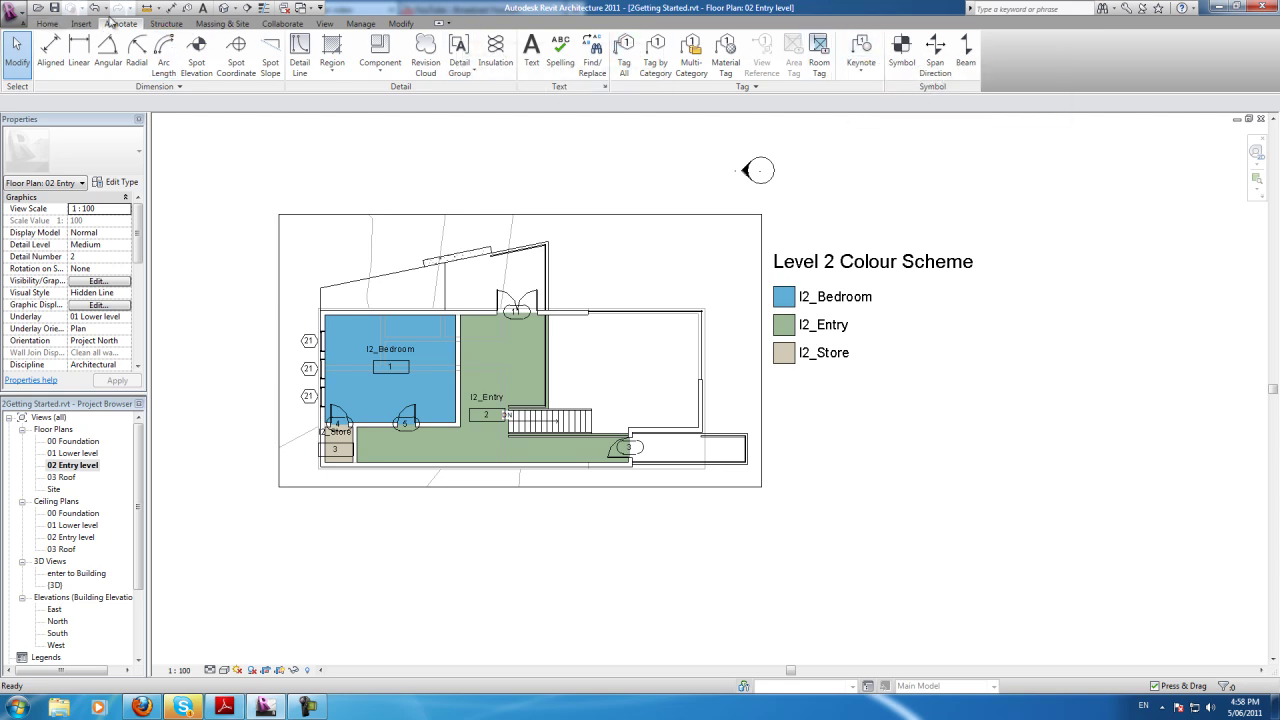
{"action": "left_click", "coordinate": [82, 24]}
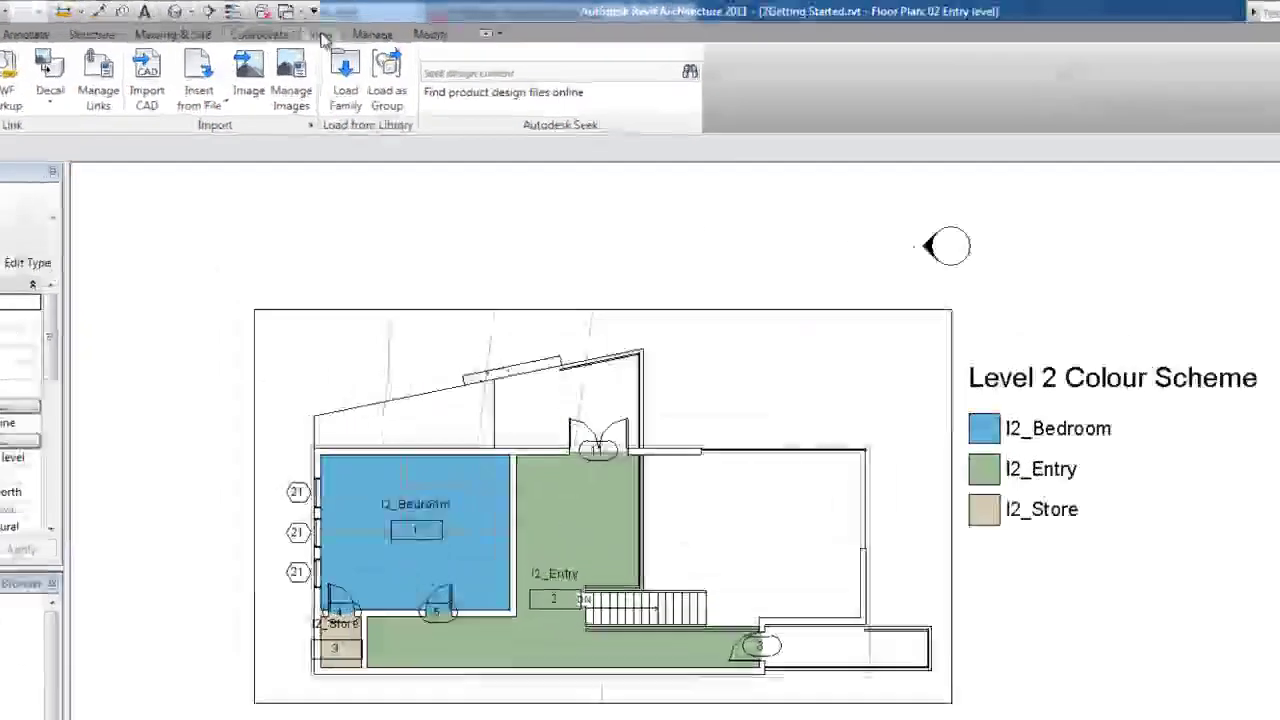
{"action": "left_click", "coordinate": [327, 25]}
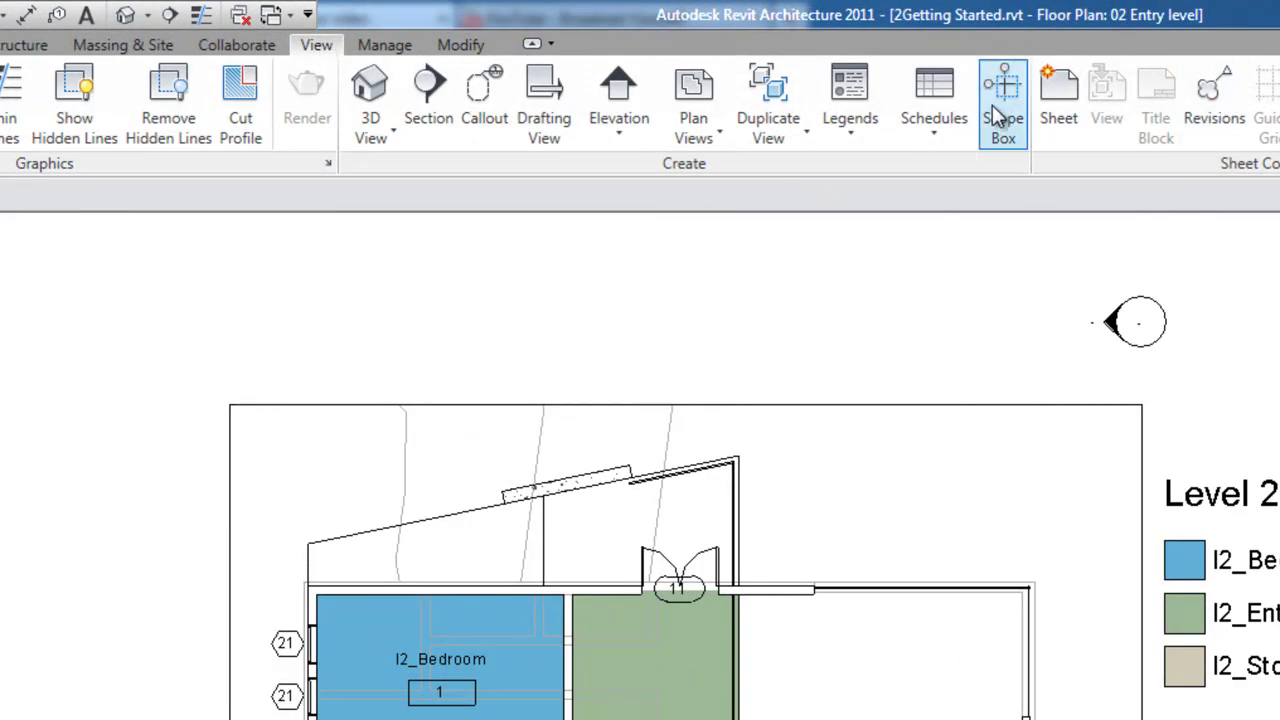
{"action": "left_click", "coordinate": [430, 102]}
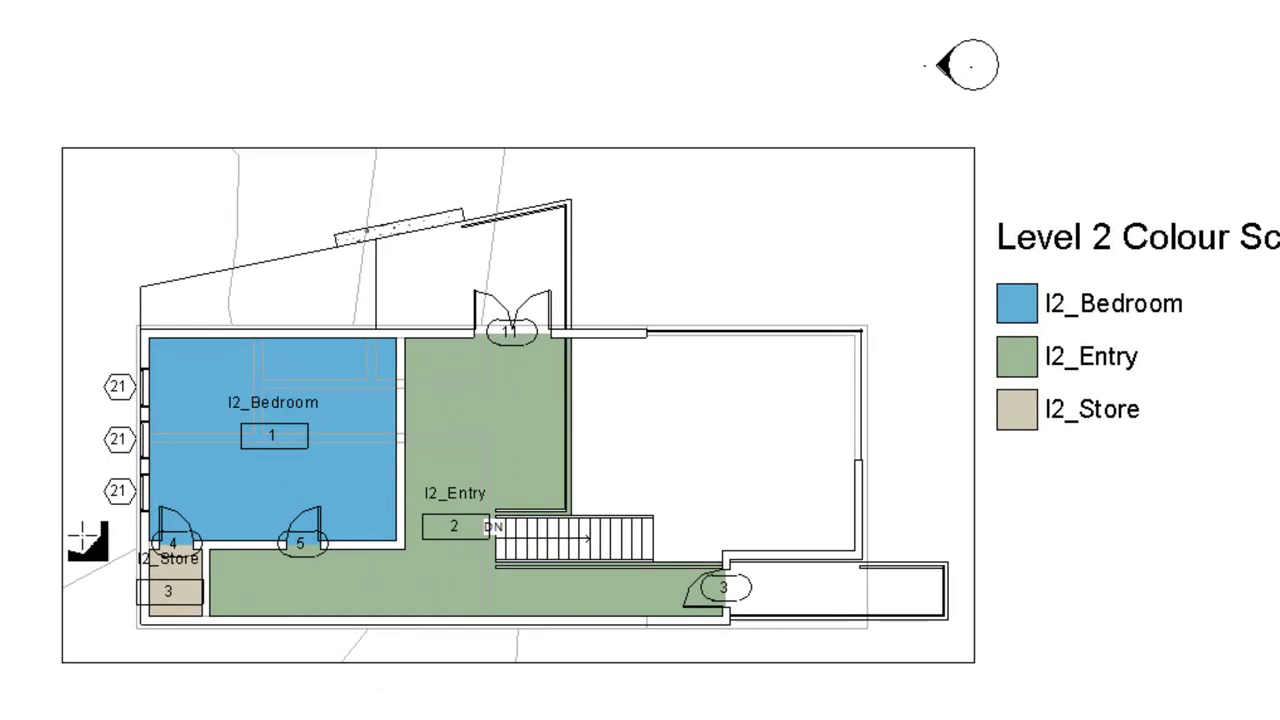
{"action": "left_click", "coordinate": [86, 541]}
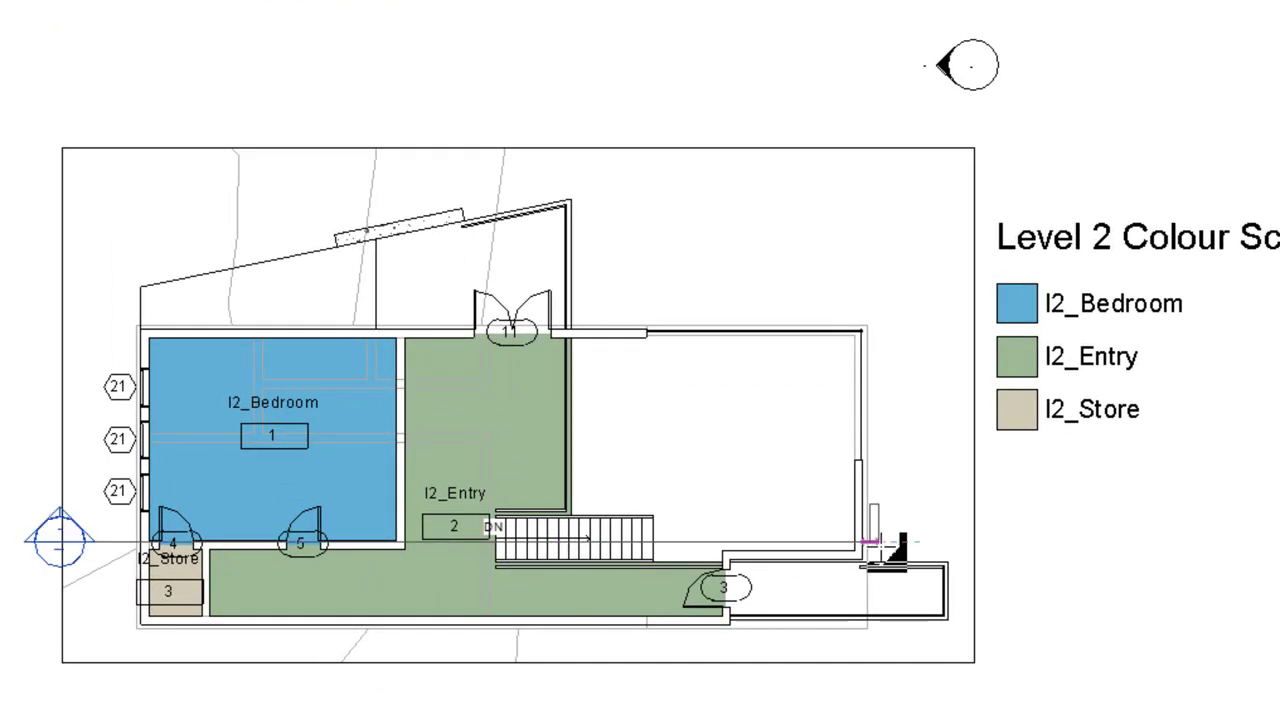
{"action": "left_click", "coordinate": [928, 541]}
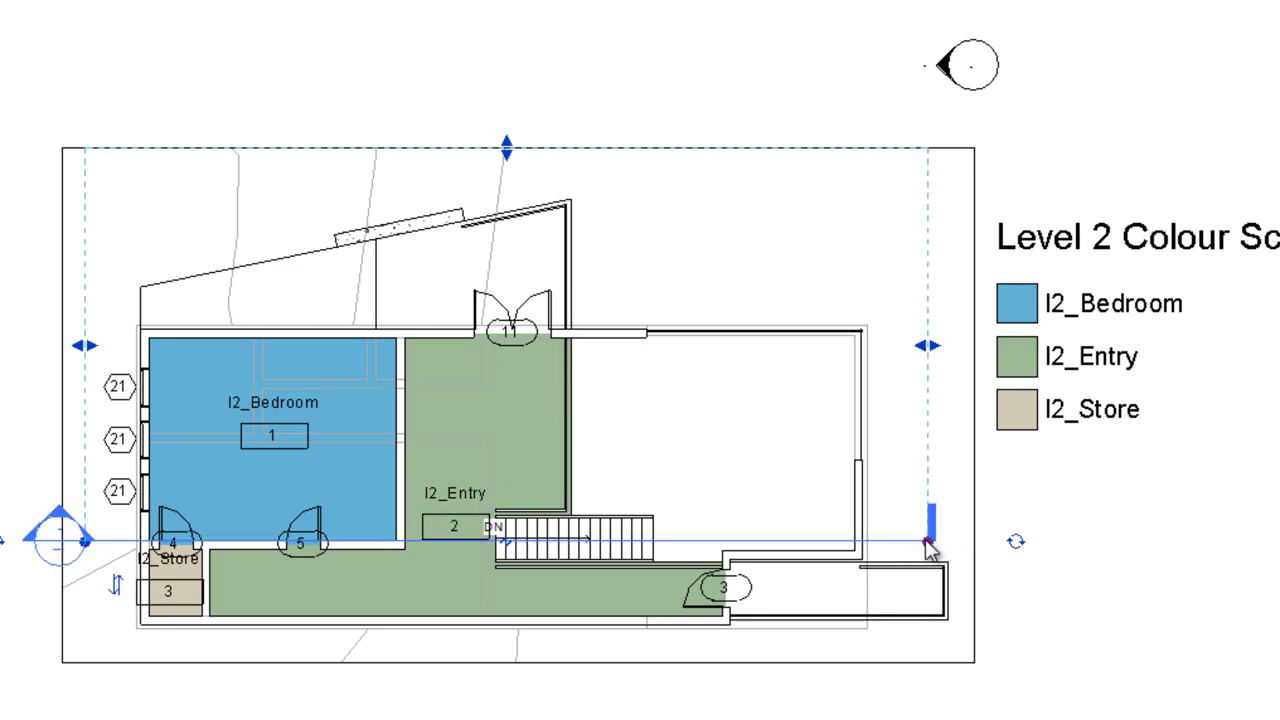
{"action": "key", "text": "Escape"}
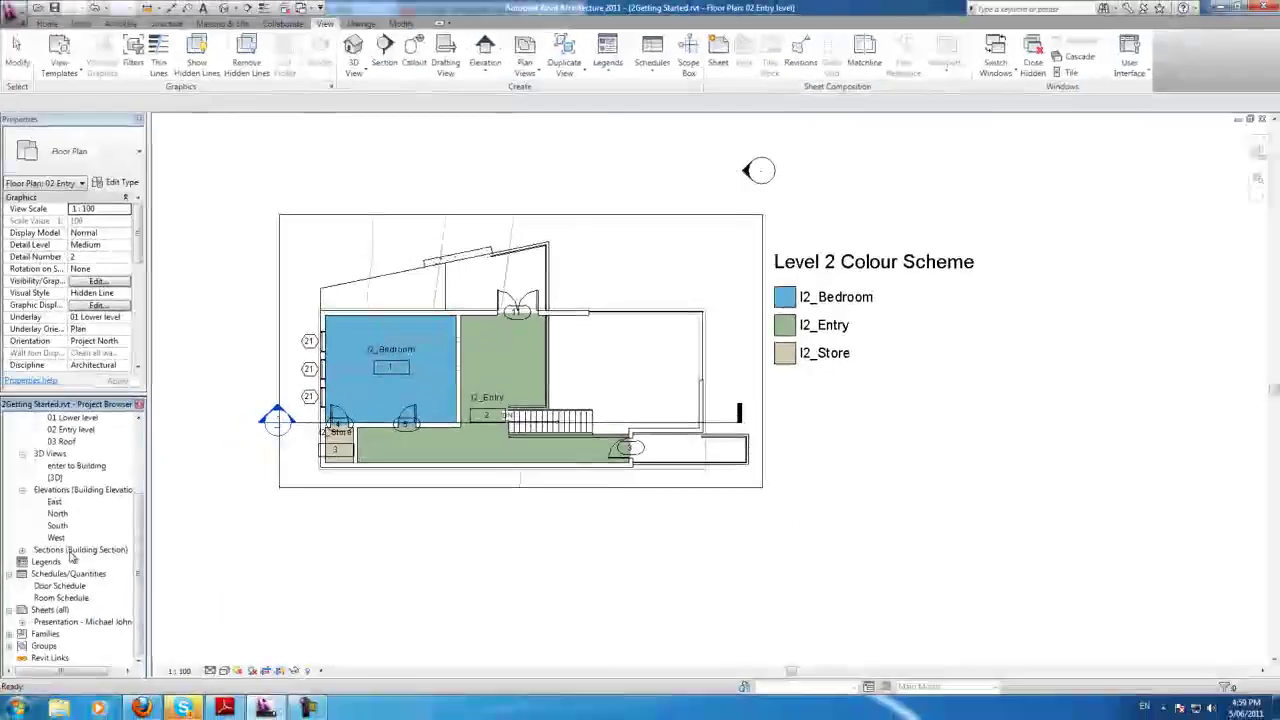
Step: Locate Section 1 among the project's building sections and reopen the Presentation sheet
{"action": "left_click", "coordinate": [62, 551]}
{"action": "left_click", "coordinate": [22, 550]}
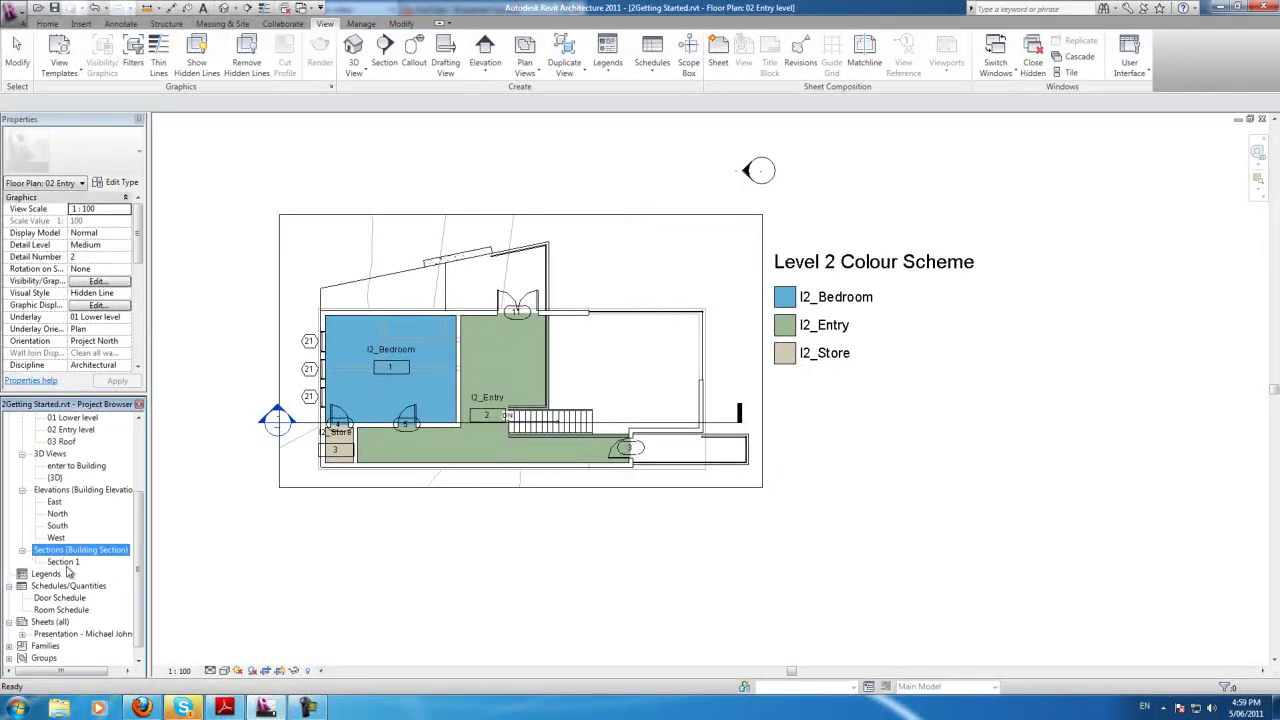
{"action": "left_click", "coordinate": [63, 562]}
{"action": "double_click", "coordinate": [71, 634]}
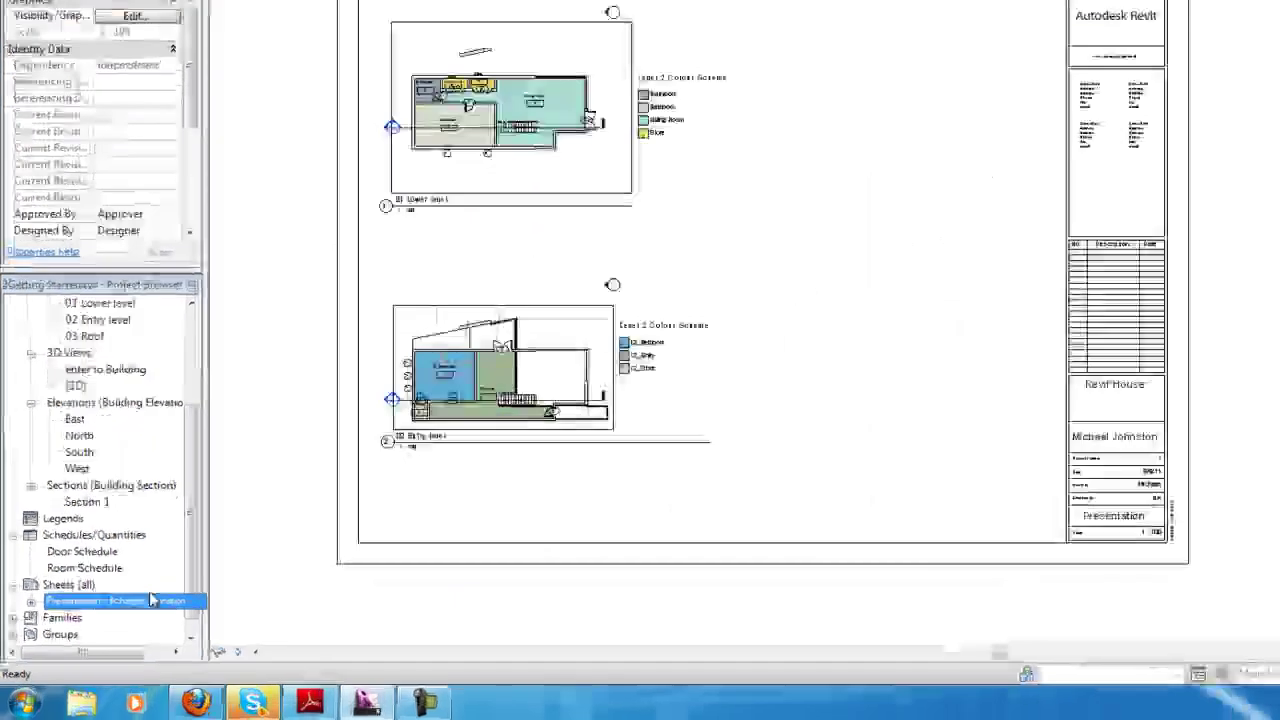
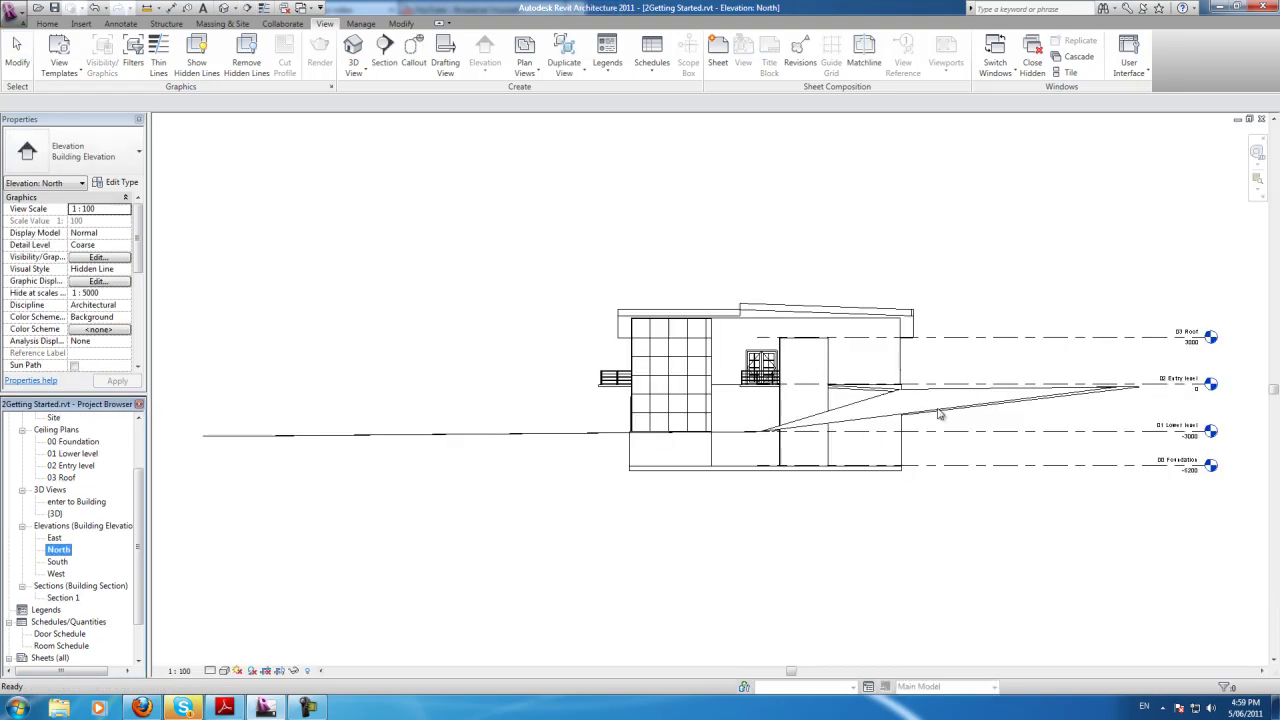
Step: In the North elevation, shorten the 03 Roof level line so its head sits closer to the house, and set its elevation to 3000
{"action": "scroll", "coordinate": [900, 320], "scroll_direction": "up", "scroll_amount": 3}
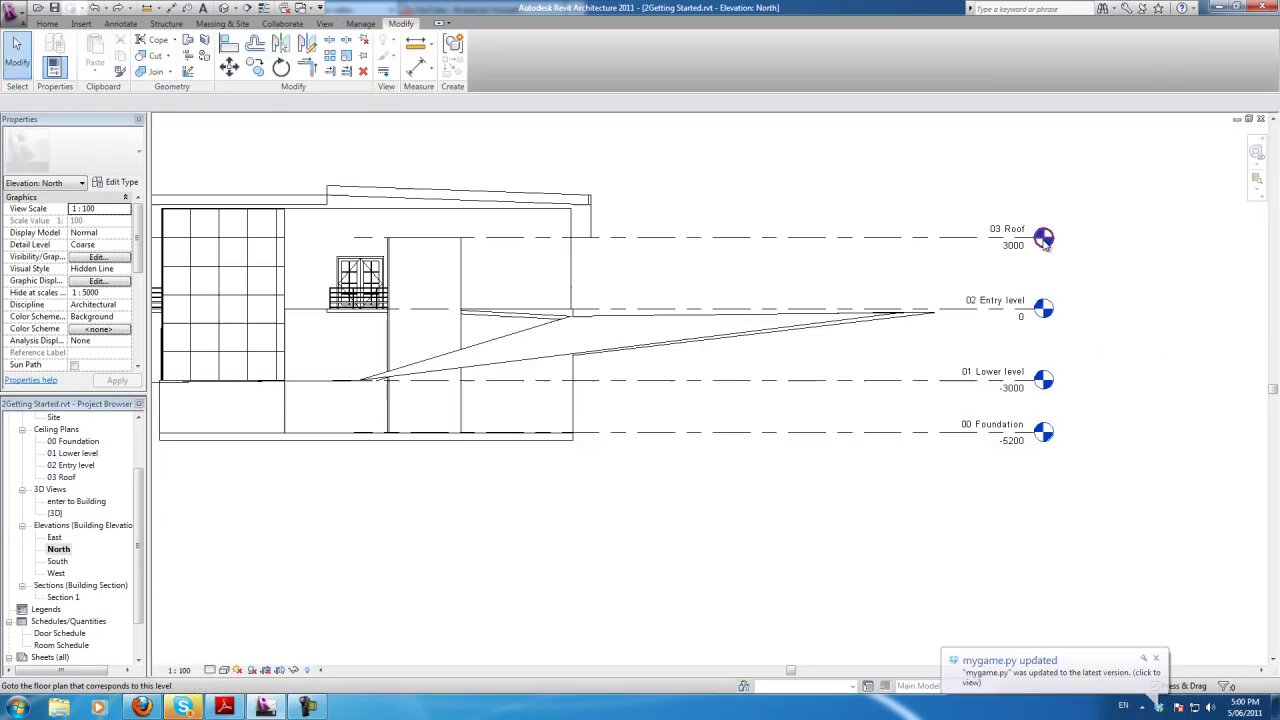
{"action": "left_click_drag", "start_coordinate": [960, 238], "coordinate": [839, 249]}
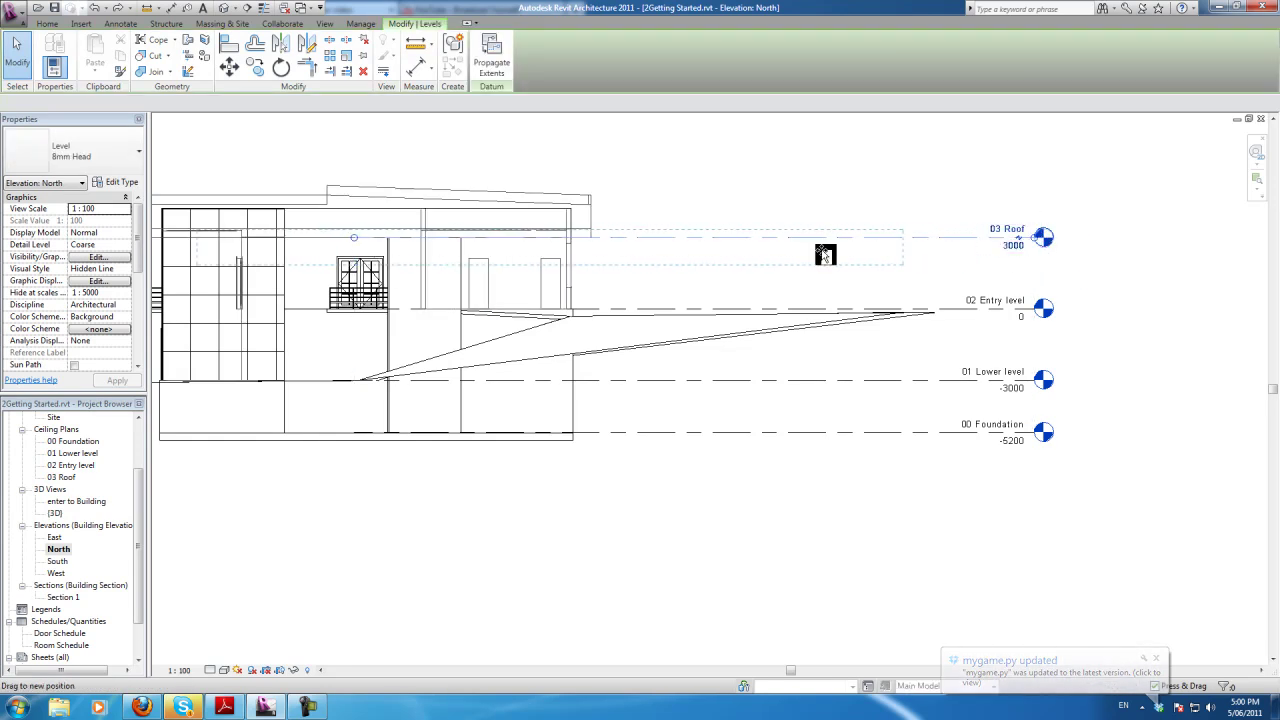
{"action": "left_click_drag", "start_coordinate": [721, 236], "coordinate": [697, 236]}
{"action": "left_click", "coordinate": [697, 236]}
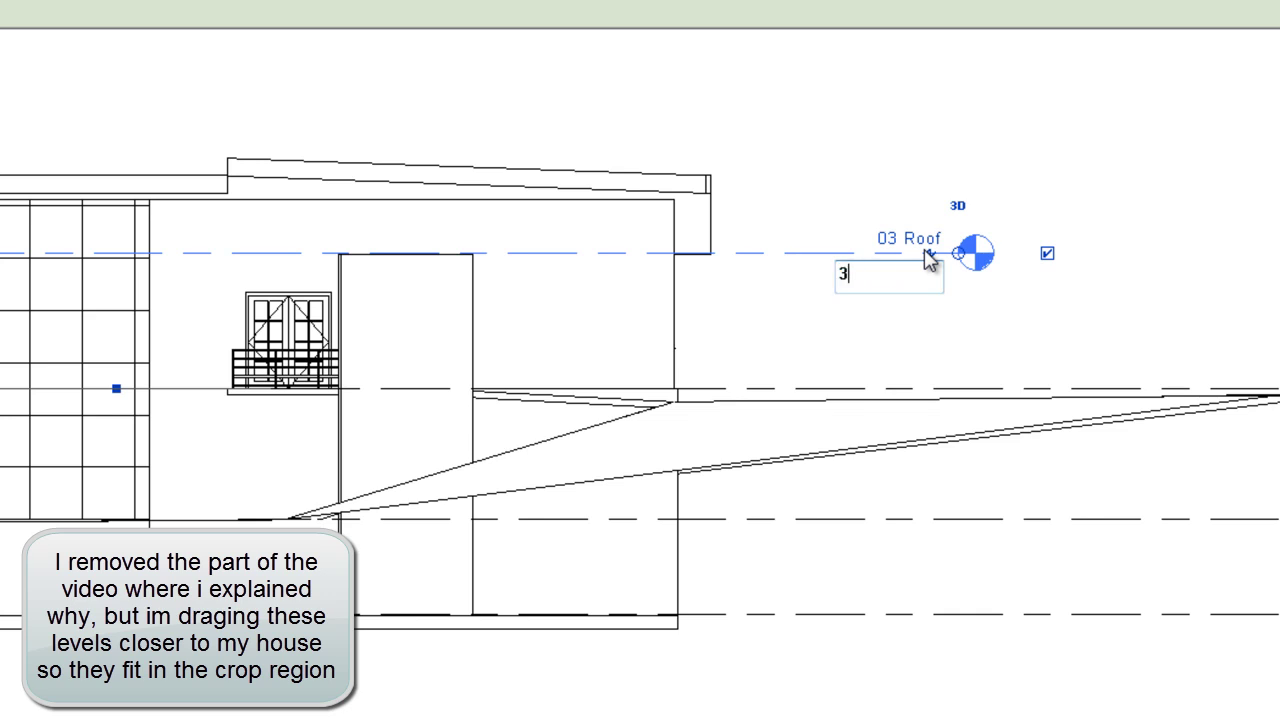
{"action": "type", "text": "3000"}
{"action": "key", "text": "Return"}
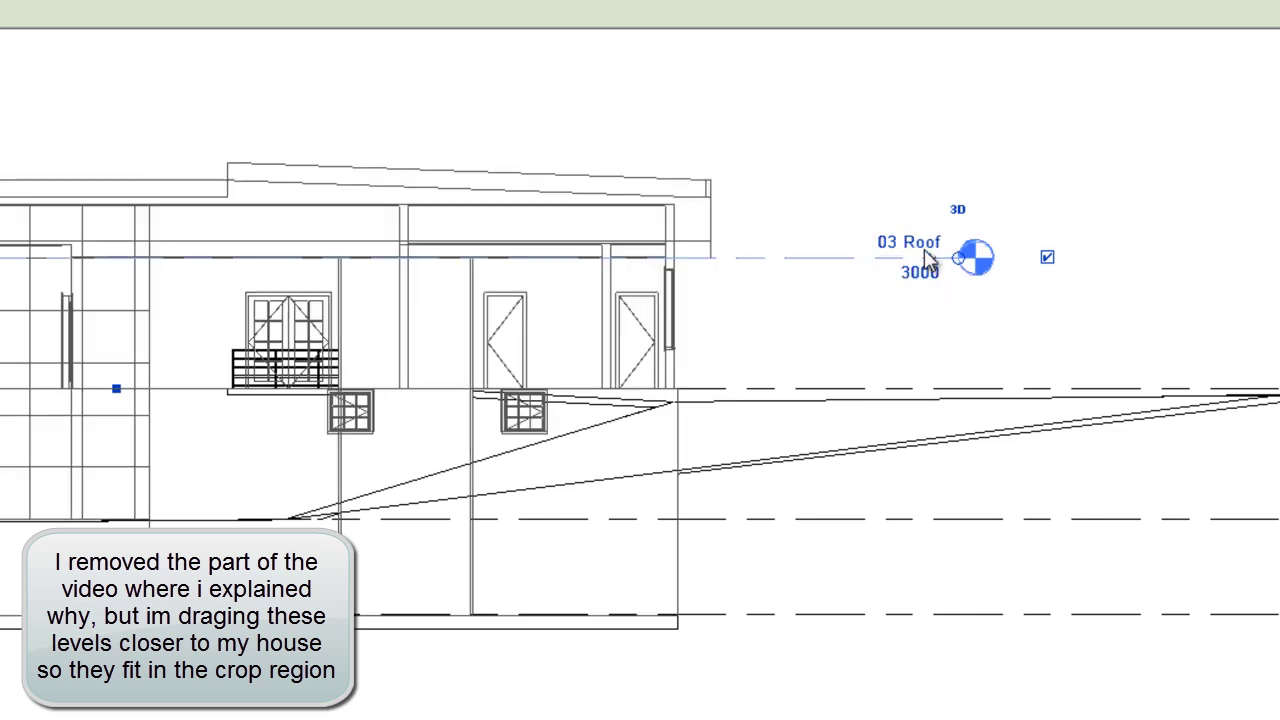
{"action": "left_click", "coordinate": [1171, 234]}
Step: Pull the 02 Entry level head in beneath the 03 Roof head, keeping its elevation at 0
{"action": "left_click_drag", "start_coordinate": [1278, 388], "coordinate": [722, 383]}
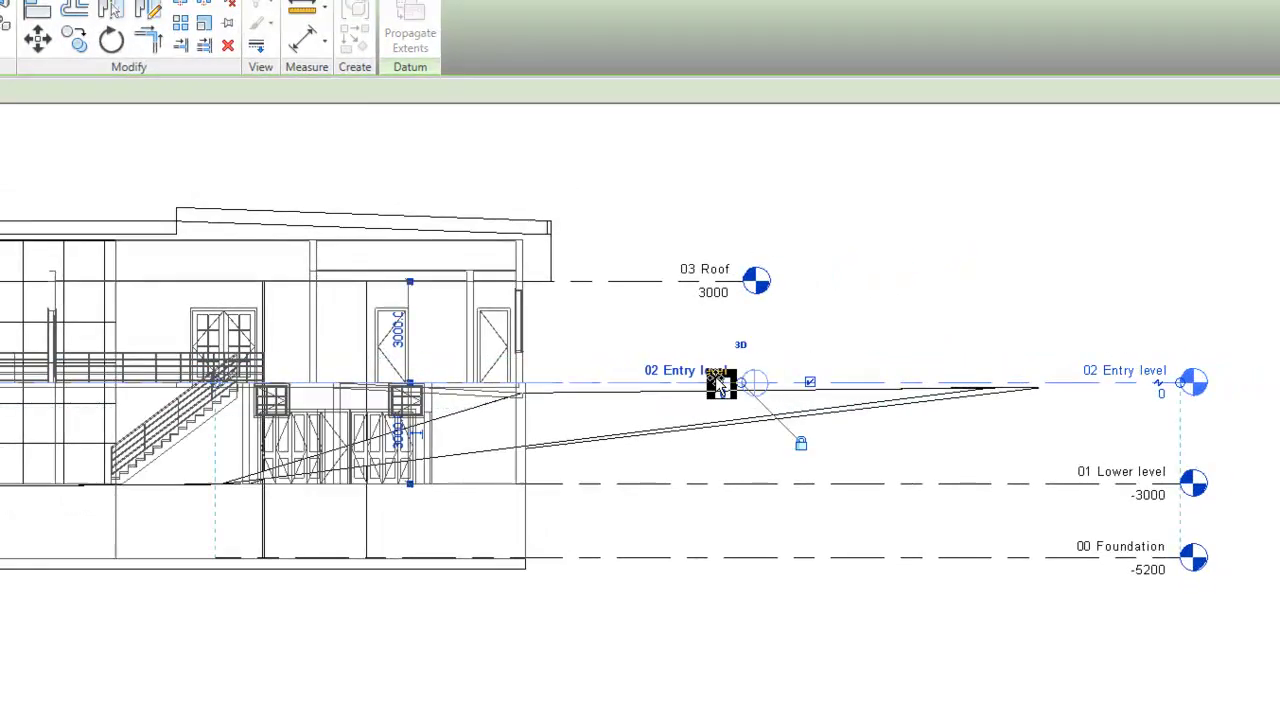
{"action": "left_click", "coordinate": [716, 370]}
{"action": "key", "text": "Return"}
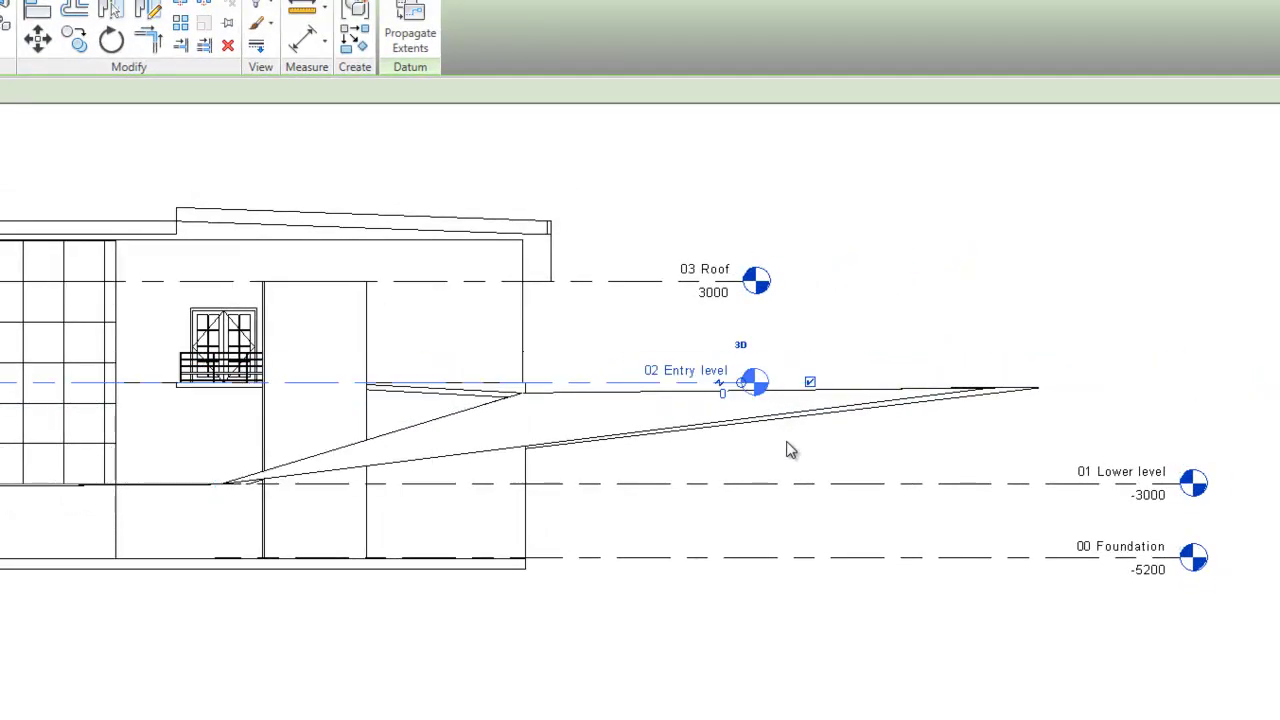
{"action": "double_click", "coordinate": [728, 398]}
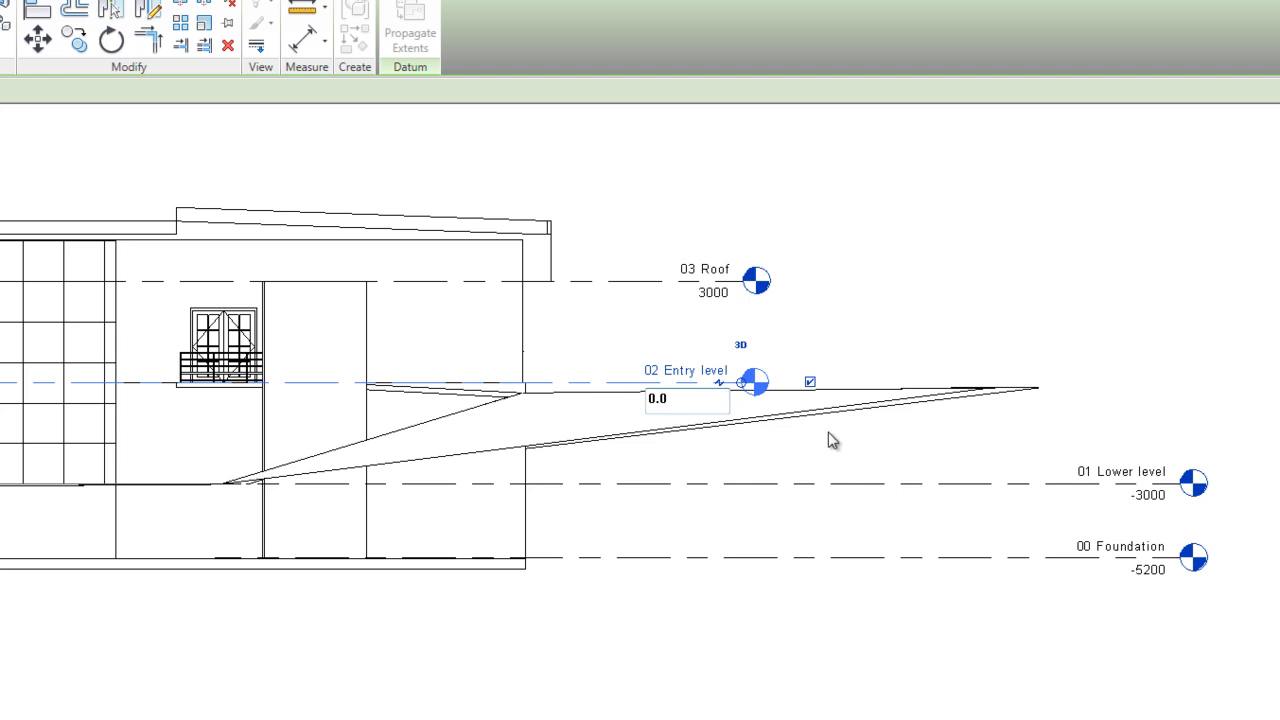
{"action": "key", "text": "Return"}
{"action": "left_click", "coordinate": [1200, 374]}
Step: Bring the 01 Lower level head in beneath the 02 Entry level head and set its elevation to -3000
{"action": "left_click", "coordinate": [1008, 481]}
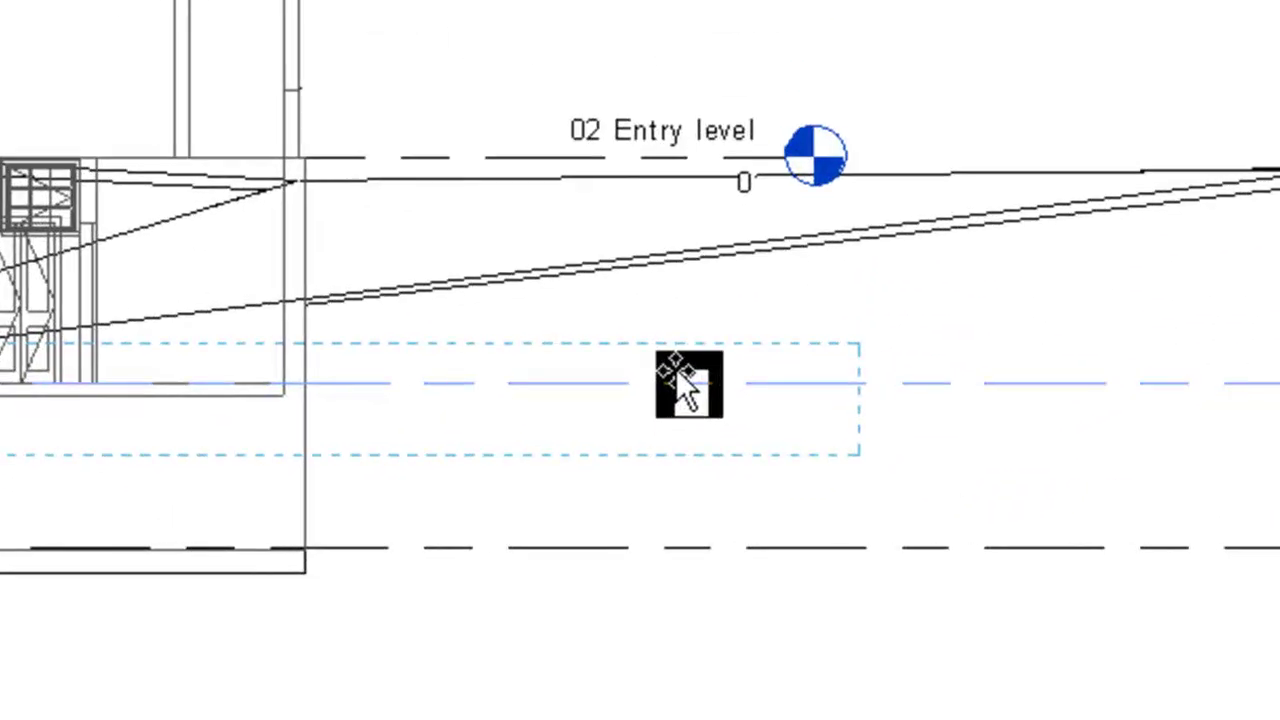
{"action": "left_click", "coordinate": [726, 365]}
{"action": "key", "text": "Return"}
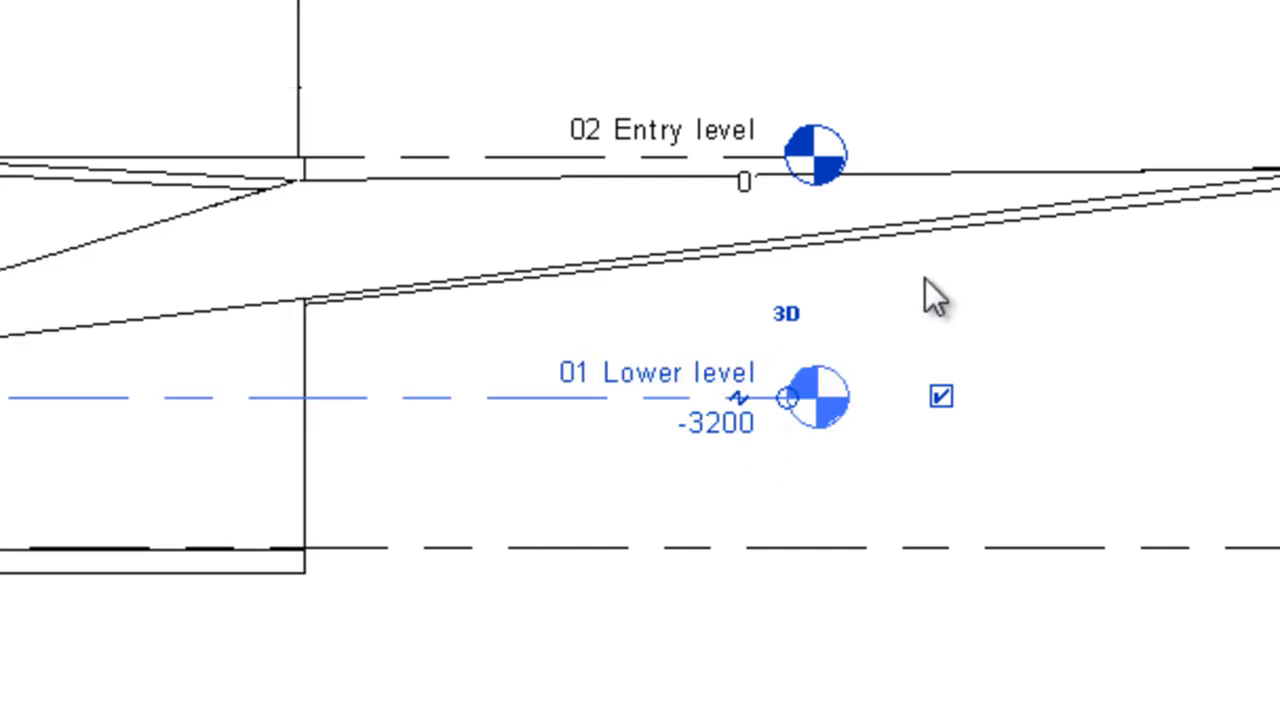
{"action": "left_click", "coordinate": [690, 433]}
{"action": "left_click_drag", "start_coordinate": [736, 438], "coordinate": [480, 392]}
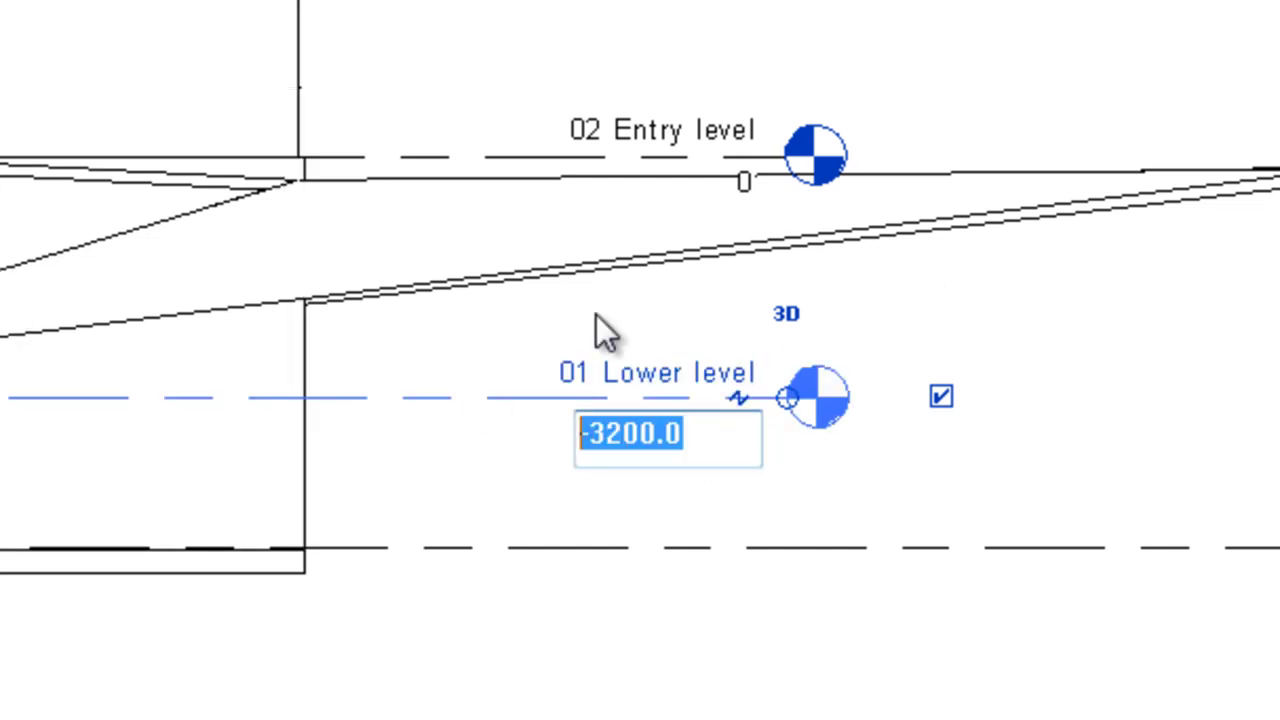
{"action": "type", "text": "-3000"}
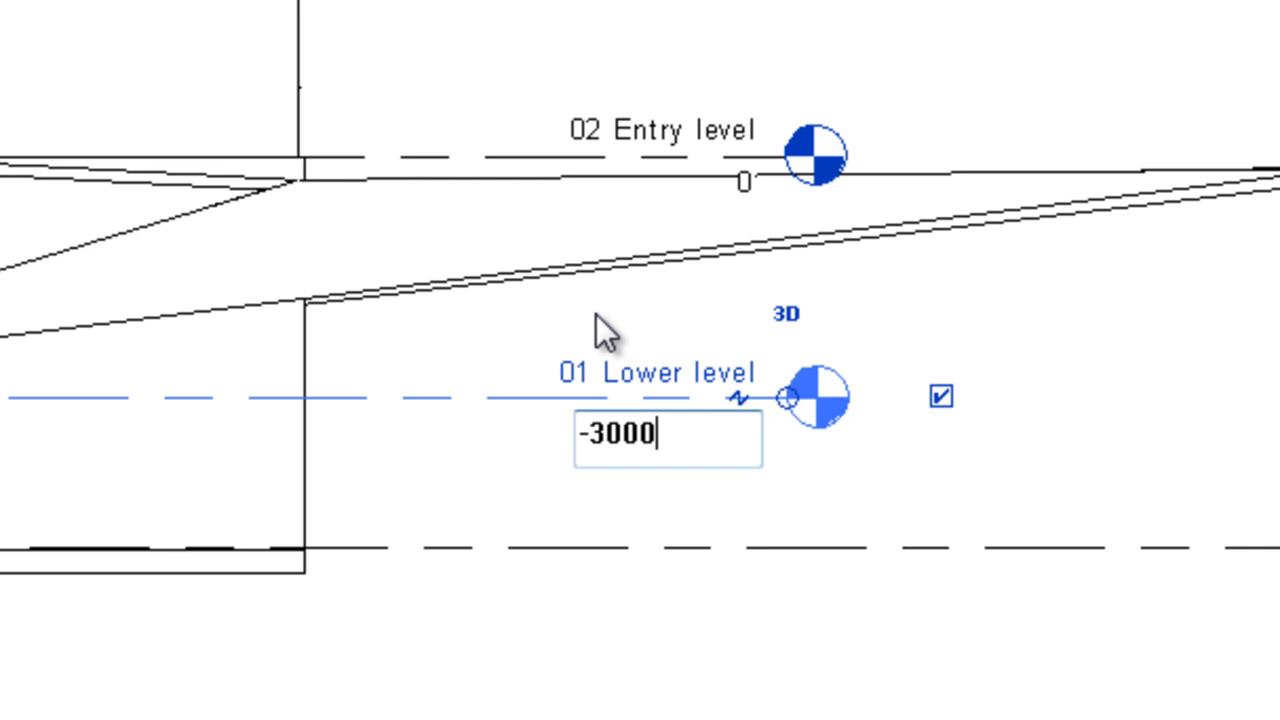
{"action": "key", "text": "Return"}
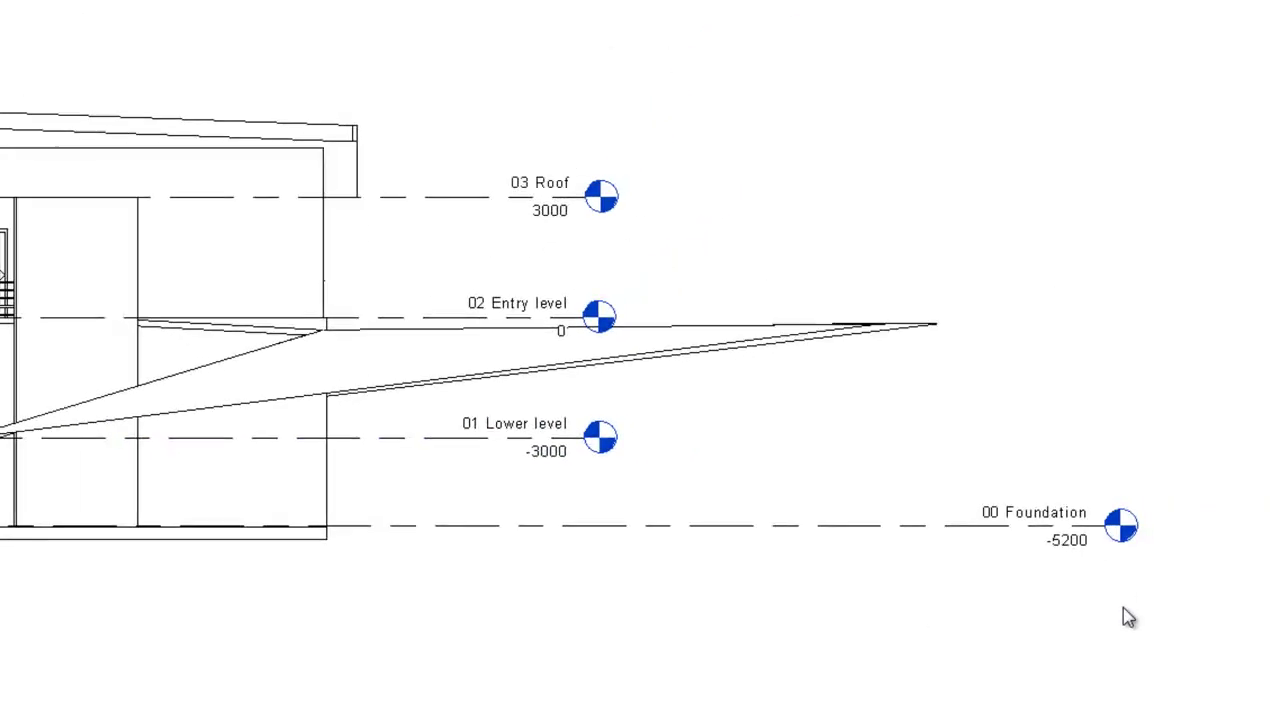
Step: Bring the 00 Foundation level head in beneath the other level heads and set its elevation to -5200
{"action": "left_click_drag", "start_coordinate": [1124, 610], "coordinate": [1031, 526]}
{"action": "left_click", "coordinate": [1033, 512]}
{"action": "left_click", "coordinate": [1191, 596]}
{"action": "left_click_drag", "start_coordinate": [1119, 531], "coordinate": [600, 528]}
{"action": "left_click", "coordinate": [548, 535]}
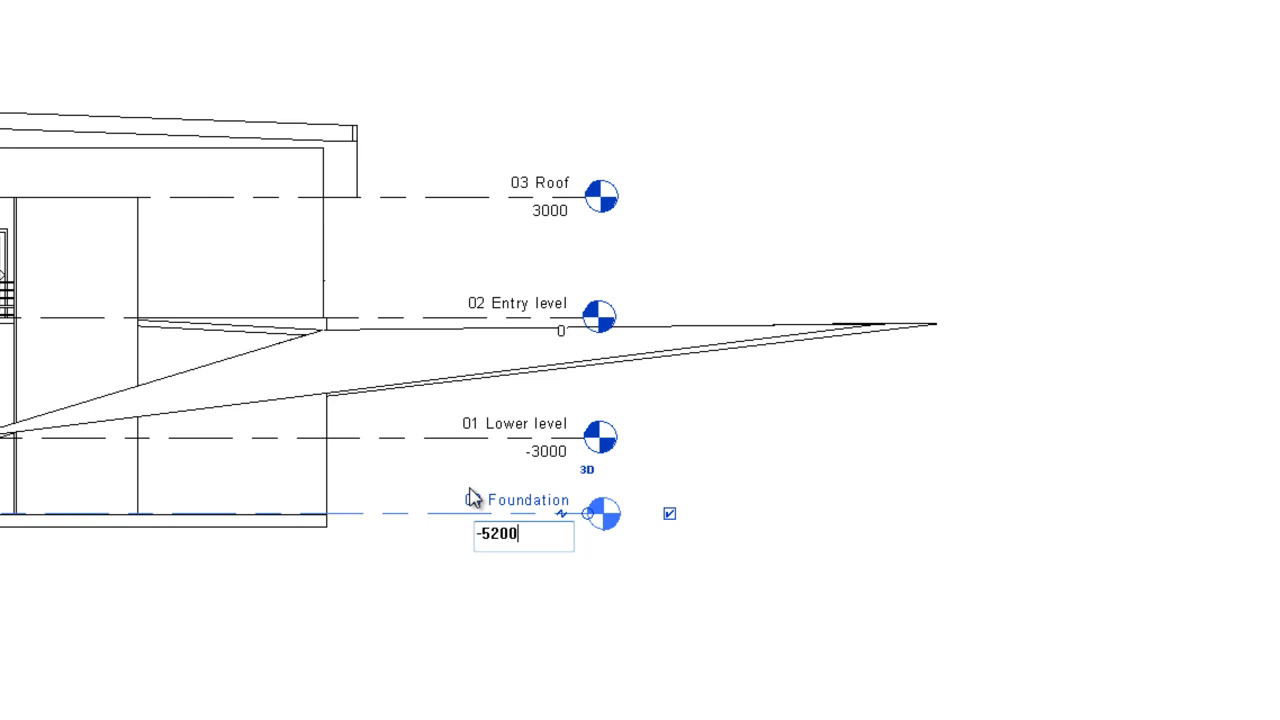
{"action": "key", "text": "Return"}
{"action": "left_click", "coordinate": [1070, 625]}
{"action": "scroll", "coordinate": [1039, 429], "scroll_direction": "down", "scroll_amount": 3}
{"action": "scroll", "coordinate": [556, 388], "scroll_direction": "up", "scroll_amount": 3}
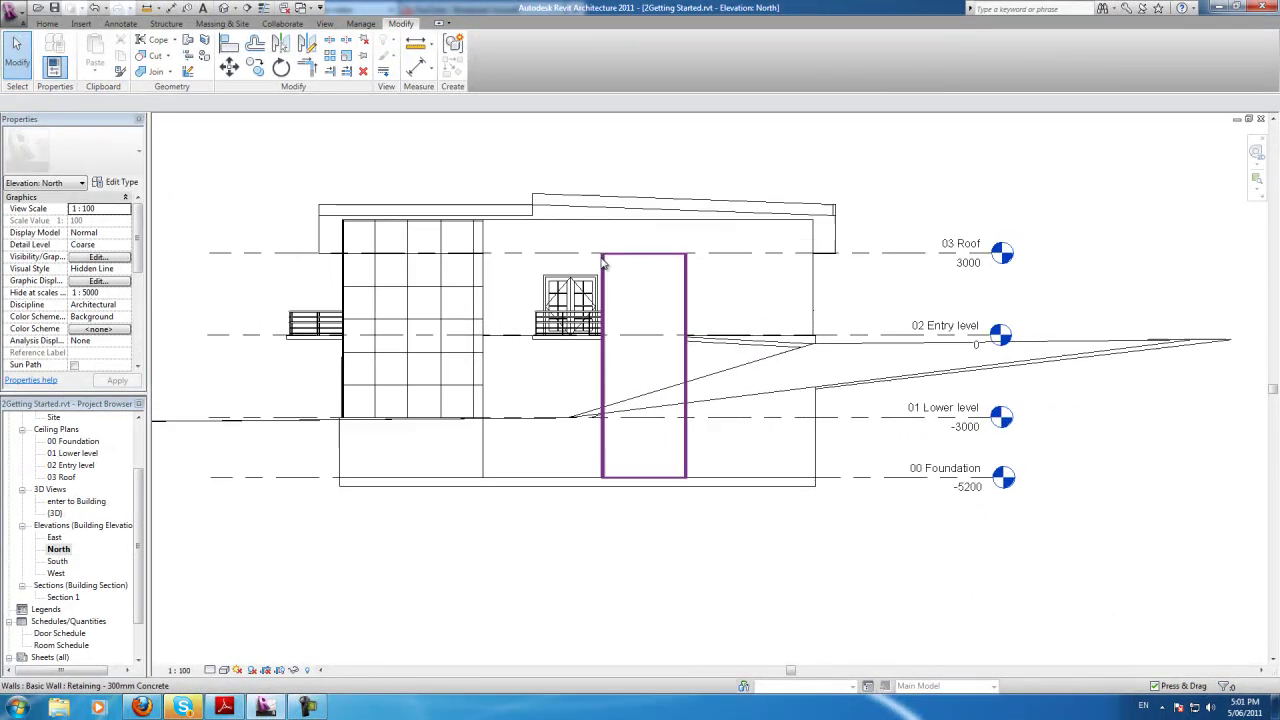
Step: Inspect the house from different sides in the default 3D view, and return to the North elevation
{"action": "left_click", "coordinate": [324, 23]}
{"action": "left_click", "coordinate": [353, 47]}
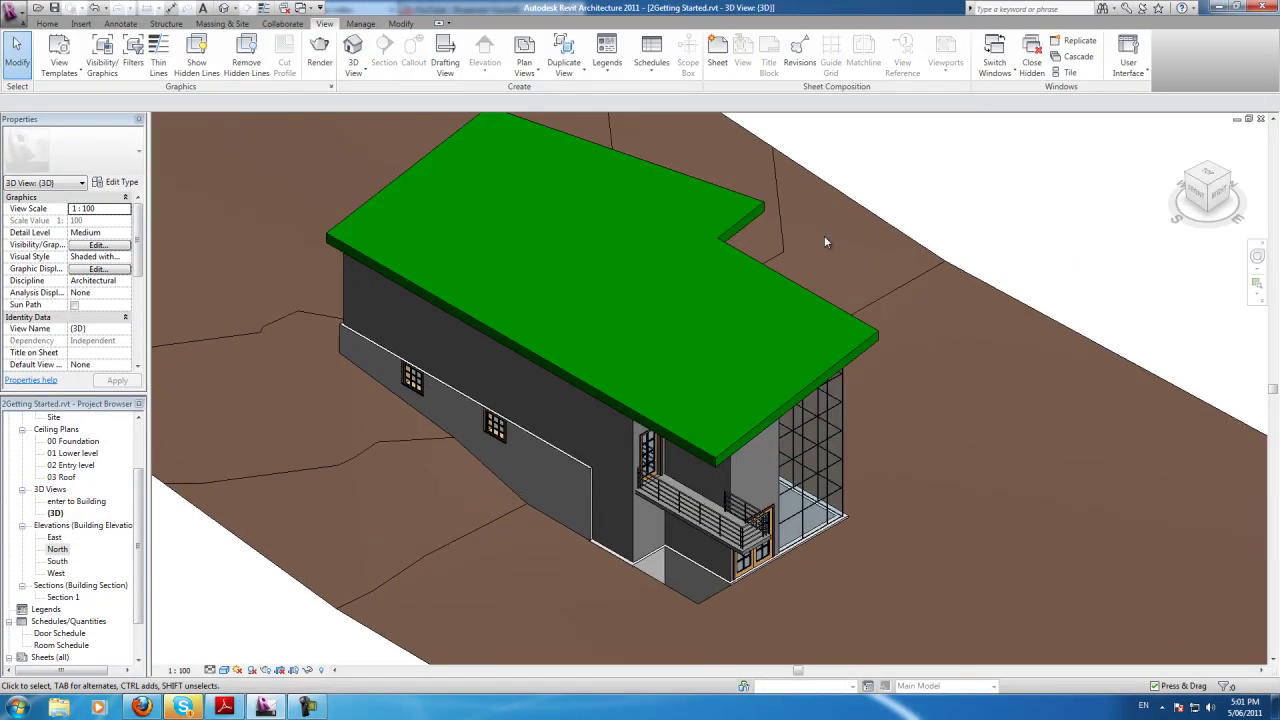
{"action": "left_click", "coordinate": [1204, 197]}
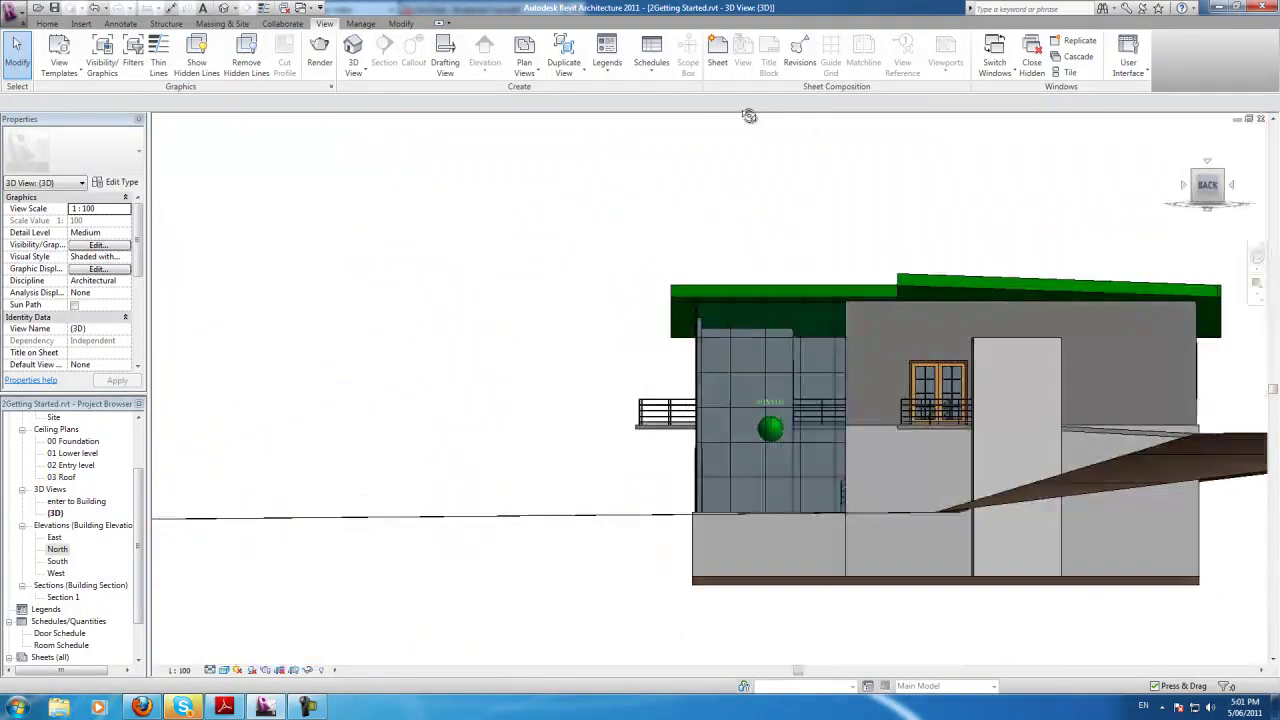
{"action": "middle_click_drag", "start_coordinate": [749, 116], "coordinate": [786, 256], "text": "shift"}
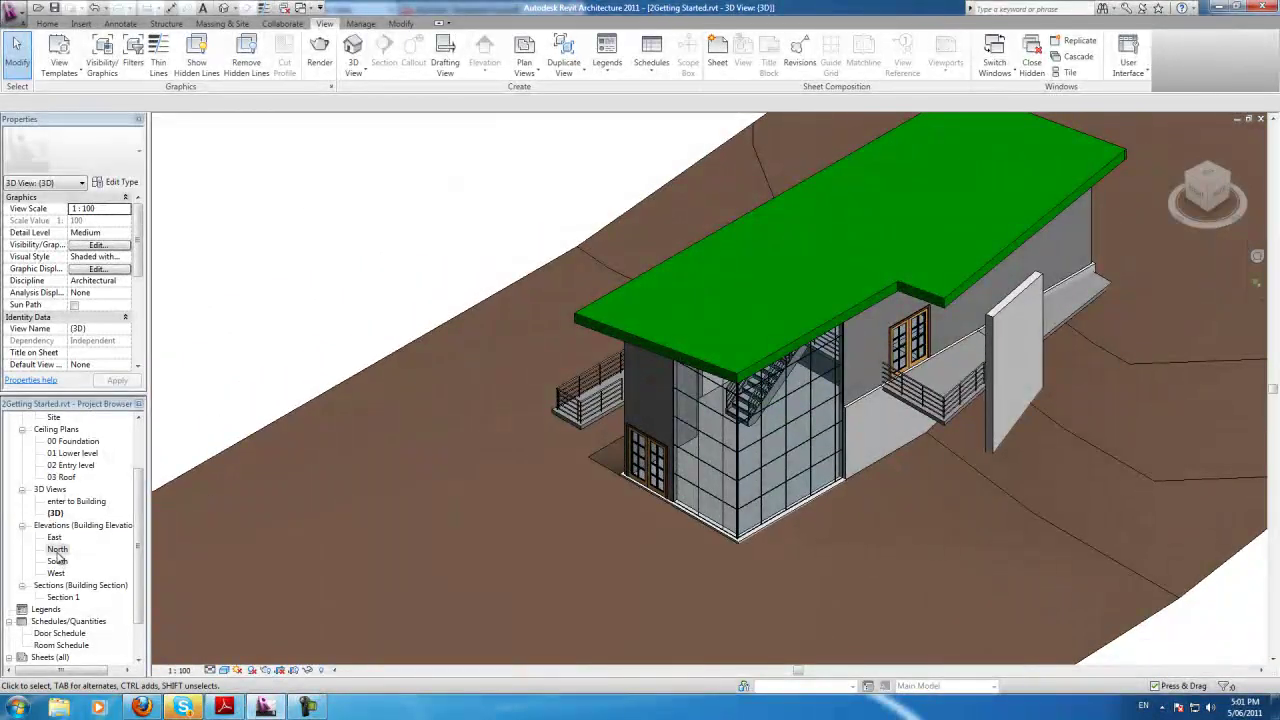
{"action": "double_click", "coordinate": [57, 549]}
{"action": "left_click", "coordinate": [1042, 350]}
{"action": "key", "text": "Escape"}
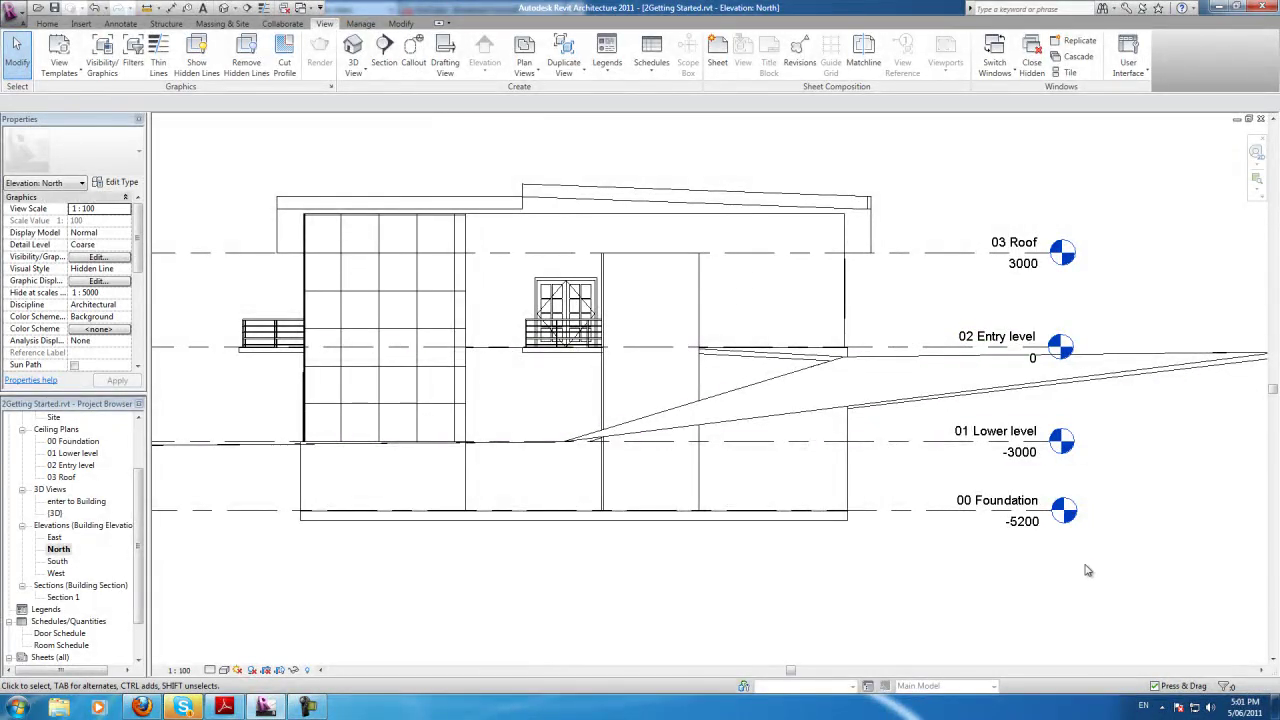
Step: Show the North elevation's crop region and pull its right edge in to just beyond the level heads
{"action": "left_click", "coordinate": [282, 673]}
{"action": "scroll", "coordinate": [702, 533], "scroll_direction": "down", "scroll_amount": 6}
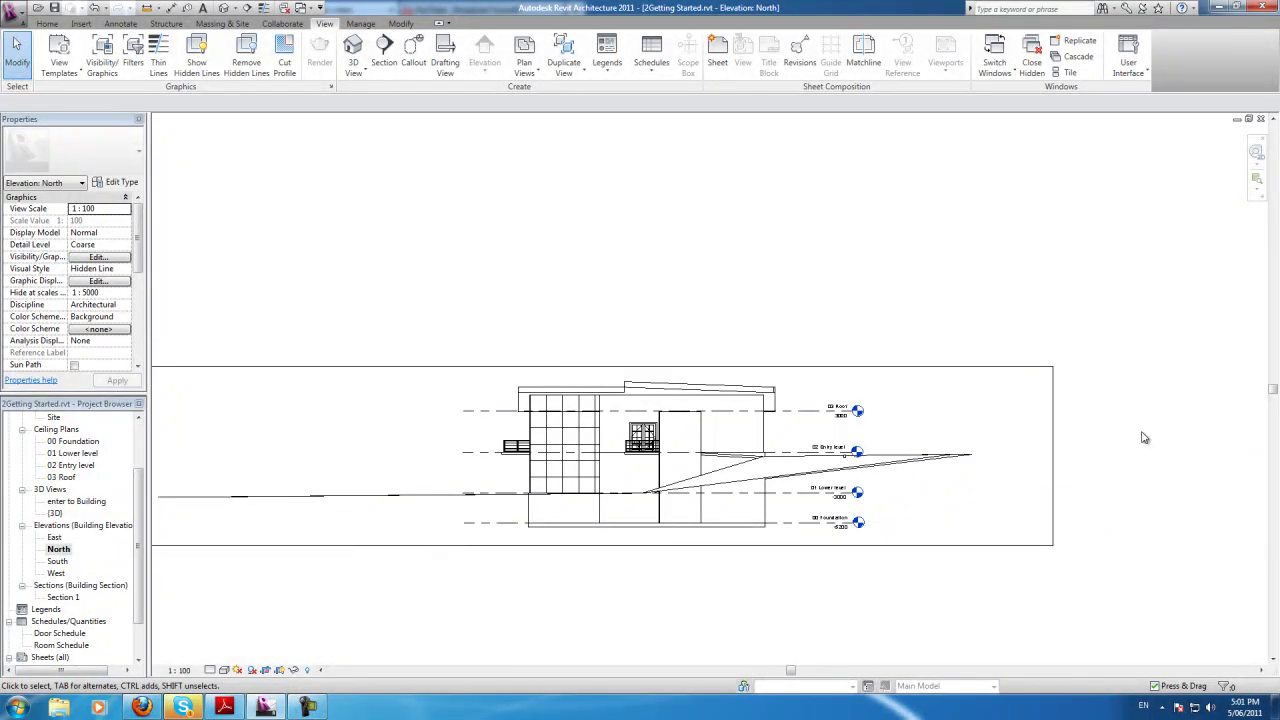
{"action": "left_click", "coordinate": [1053, 455]}
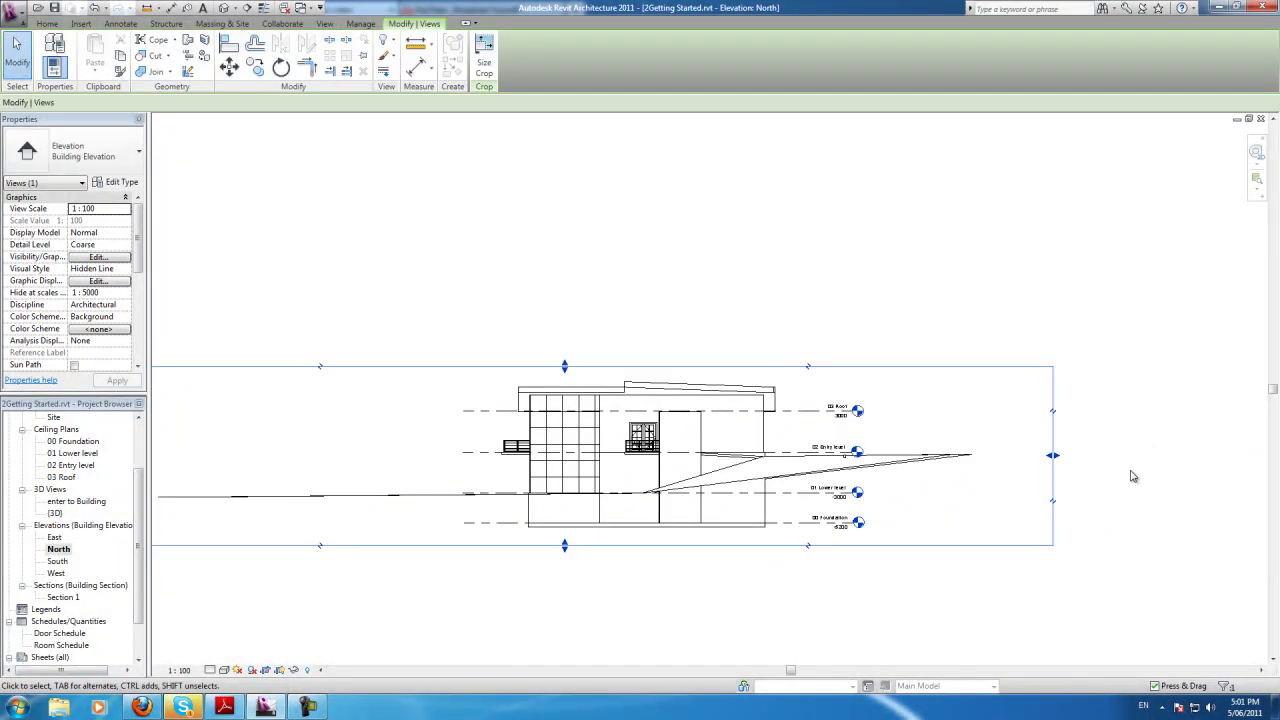
{"action": "left_click_drag", "start_coordinate": [1053, 460], "coordinate": [870, 463]}
{"action": "left_click", "coordinate": [846, 597]}
{"action": "scroll", "coordinate": [1068, 548], "scroll_direction": "down", "scroll_amount": 2}
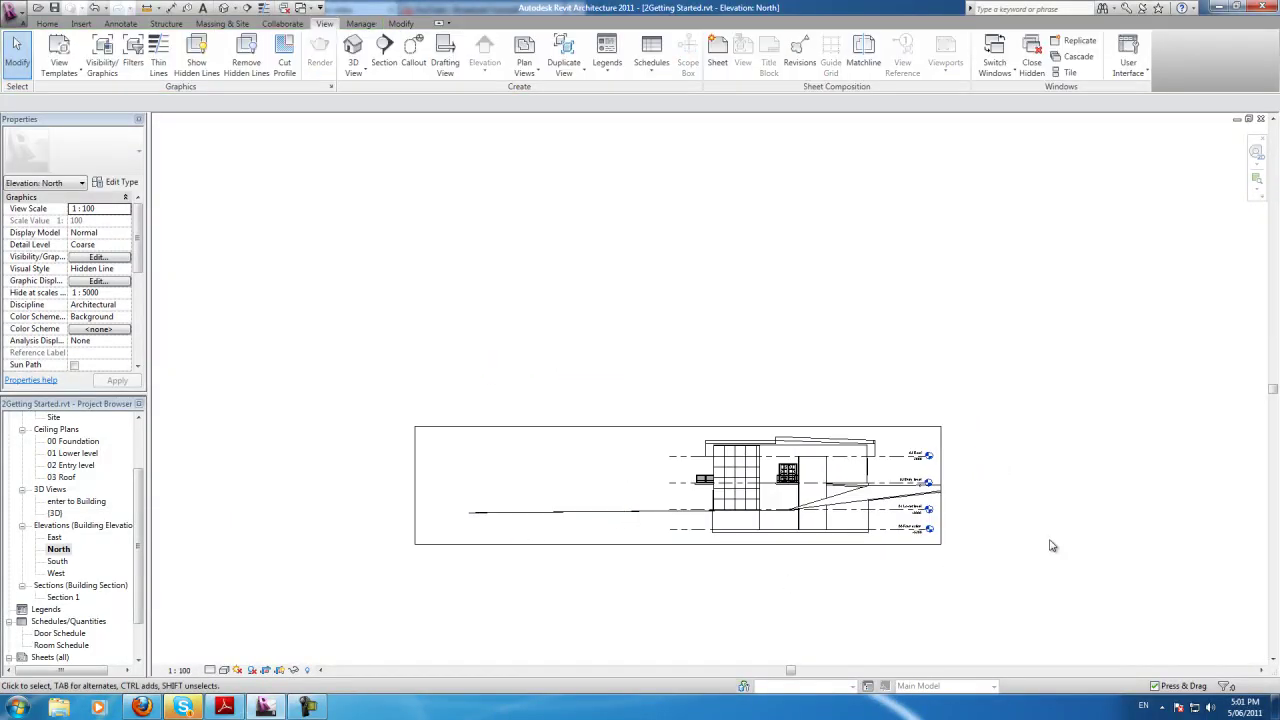
Step: Pull the left edge of the North elevation's crop region in to just outside the balcony and level lines
{"action": "left_click", "coordinate": [416, 500]}
{"action": "left_click_drag", "start_coordinate": [419, 487], "coordinate": [655, 488]}
{"action": "left_click", "coordinate": [663, 488]}
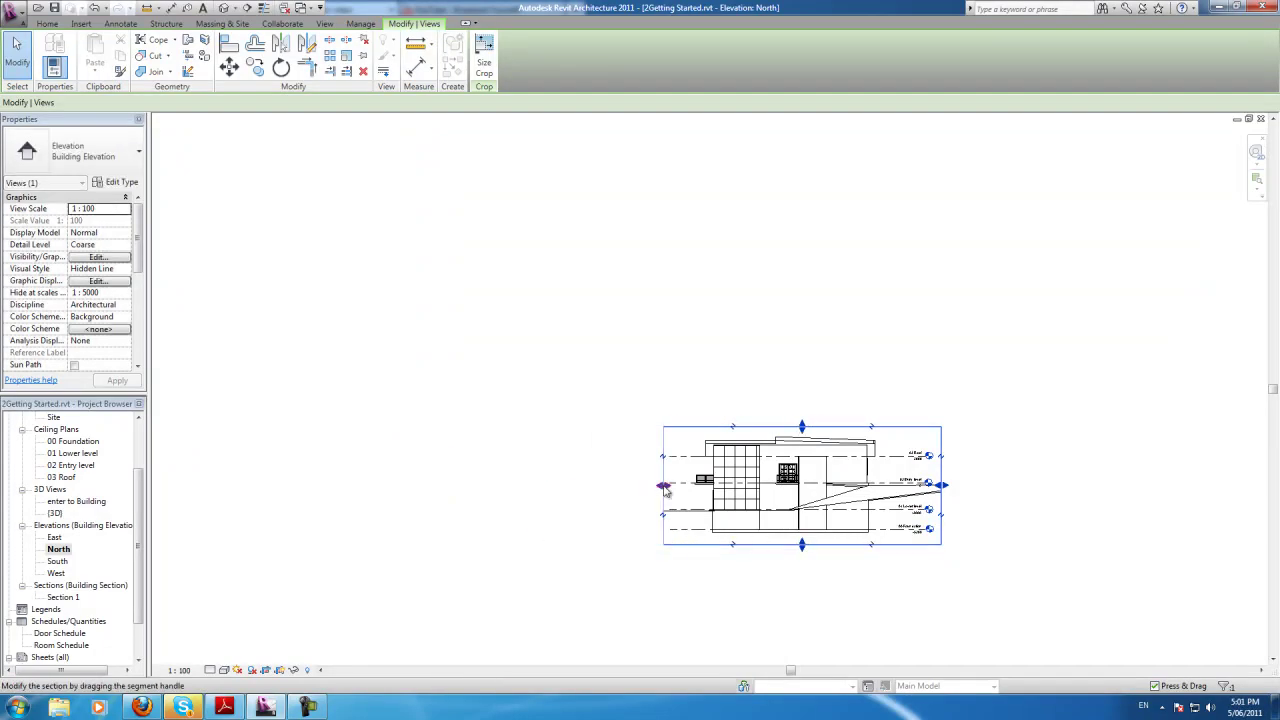
{"action": "left_click", "coordinate": [800, 594]}
{"action": "scroll", "coordinate": [952, 548], "scroll_direction": "down", "scroll_amount": 1}
{"action": "scroll", "coordinate": [955, 547], "scroll_direction": "up", "scroll_amount": 3}
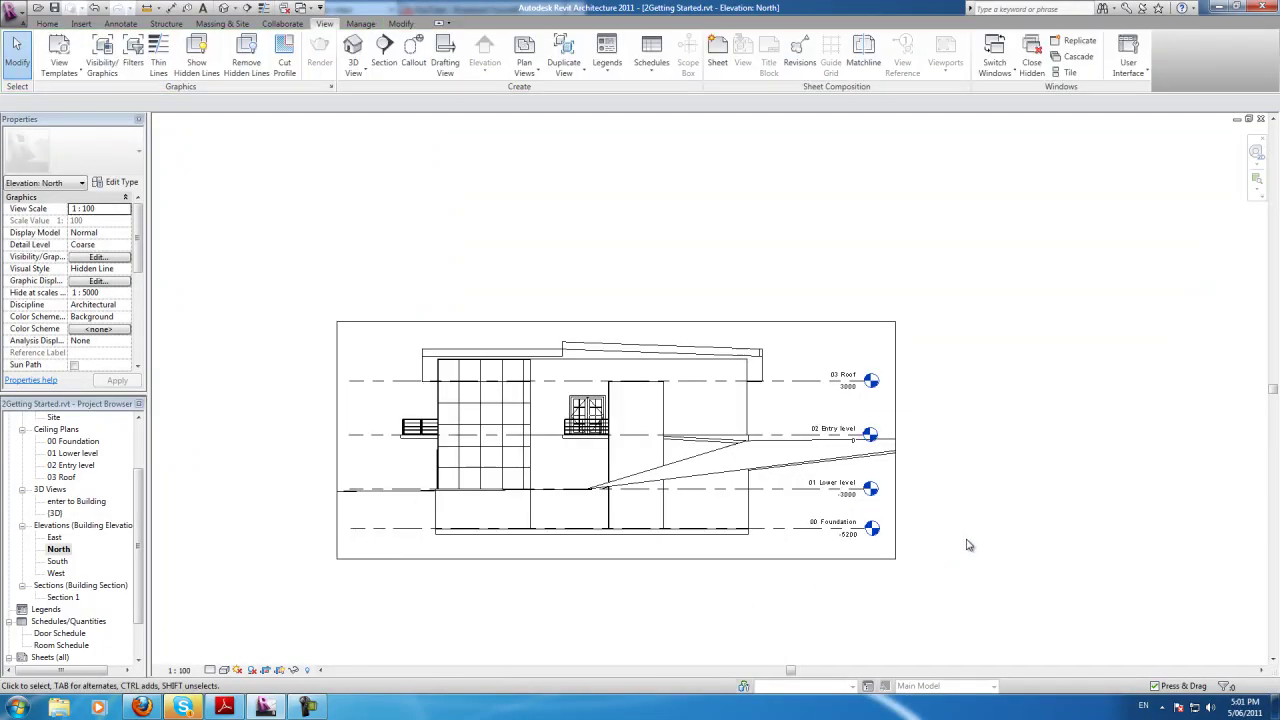
Step: Place the North elevation on the Presentation sheet, directly below Section 1
{"action": "scroll", "coordinate": [140, 580], "scroll_direction": "down", "scroll_amount": 2}
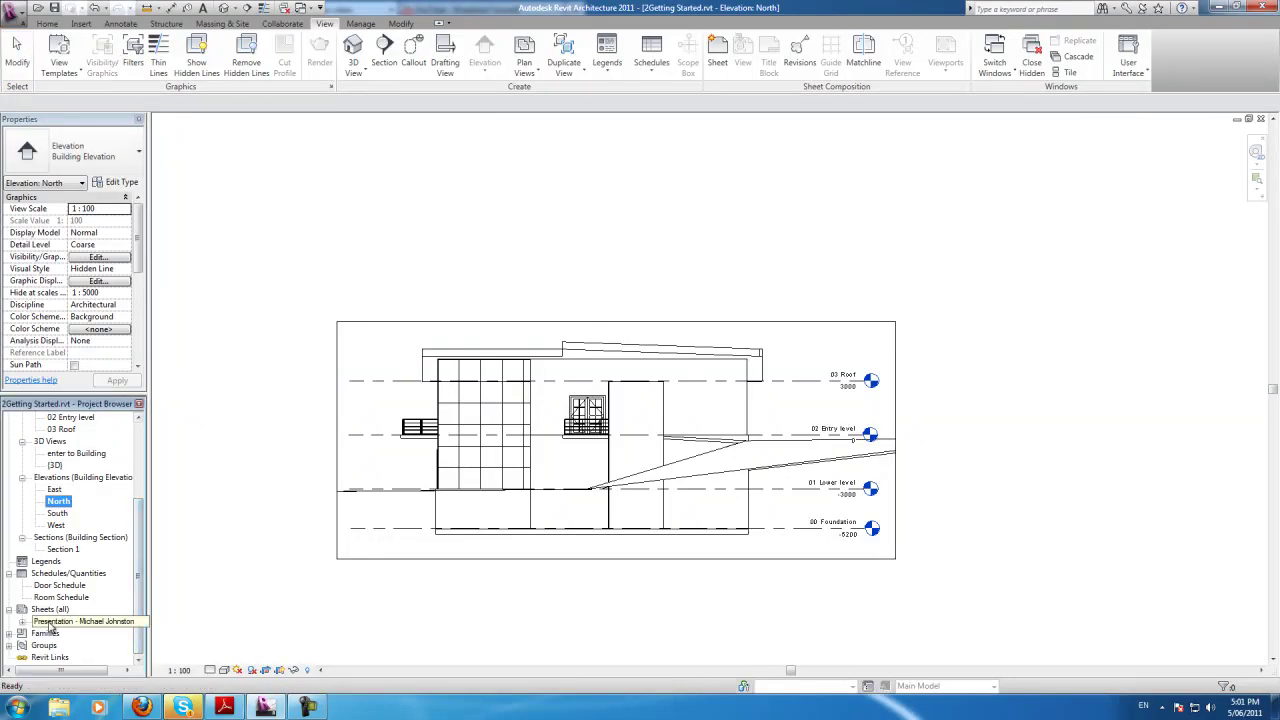
{"action": "double_click", "coordinate": [83, 621]}
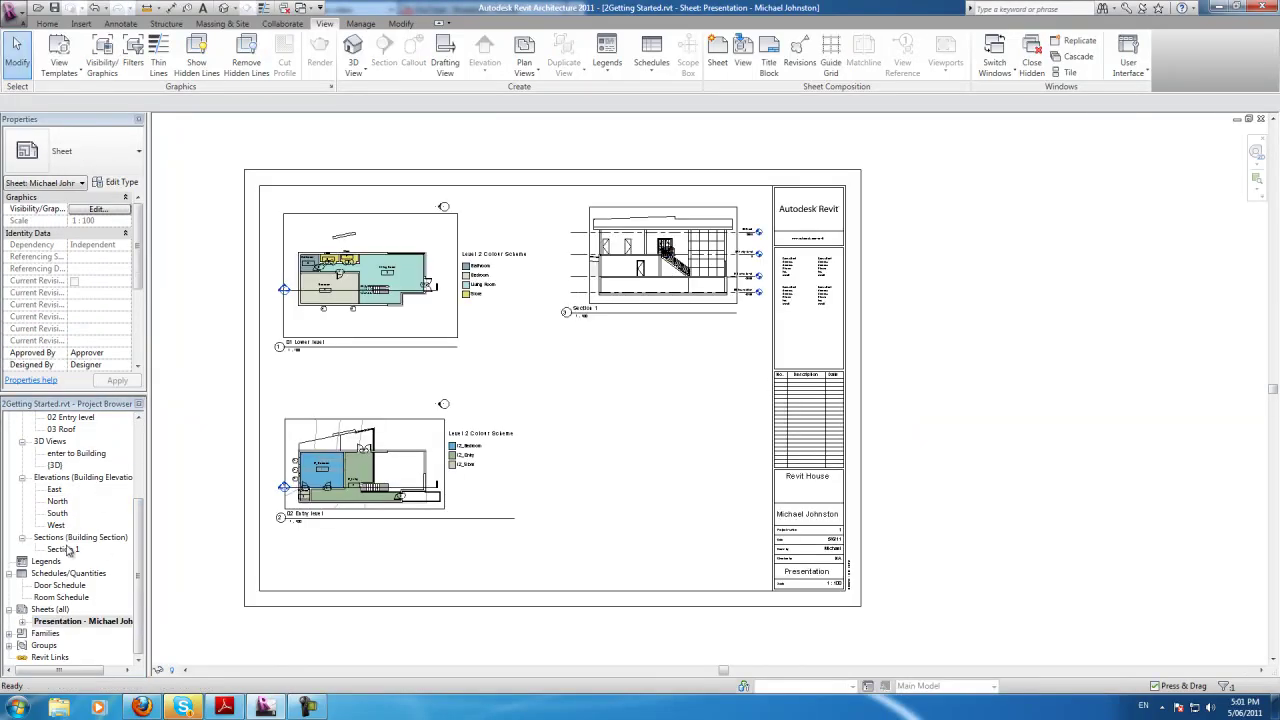
{"action": "left_click", "coordinate": [58, 502]}
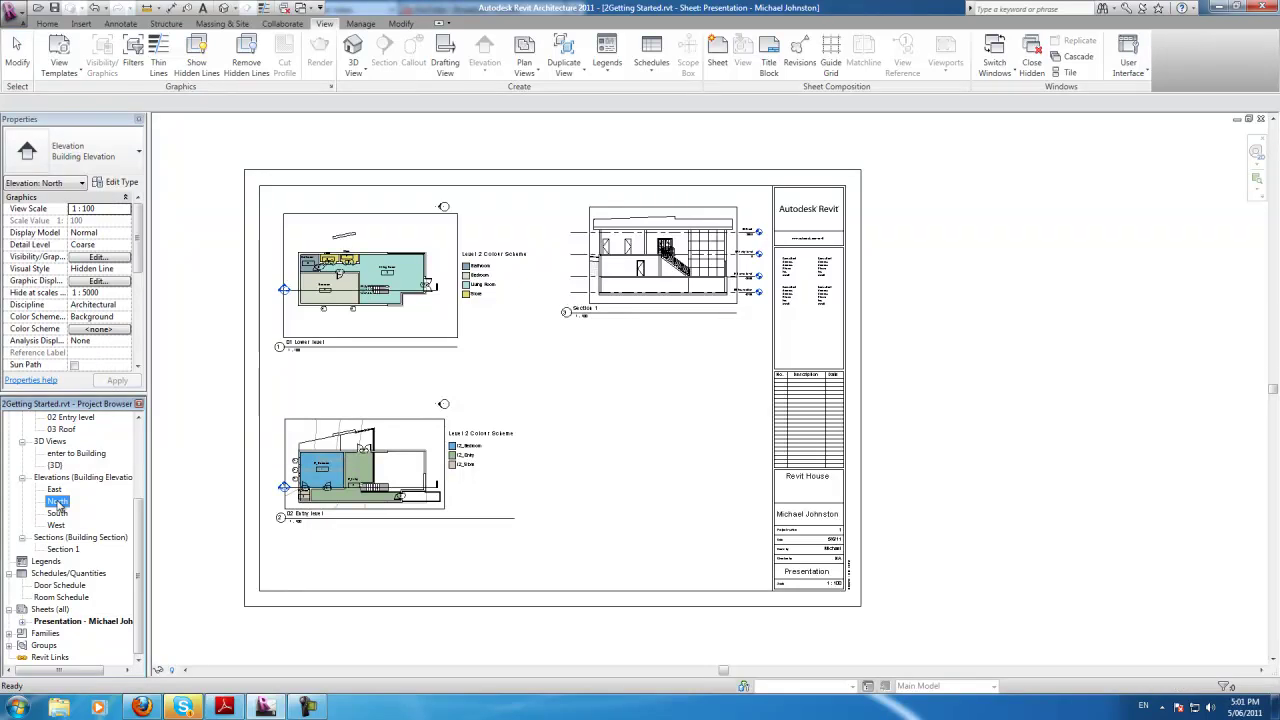
{"action": "left_click_drag", "start_coordinate": [551, 408], "coordinate": [609, 451]}
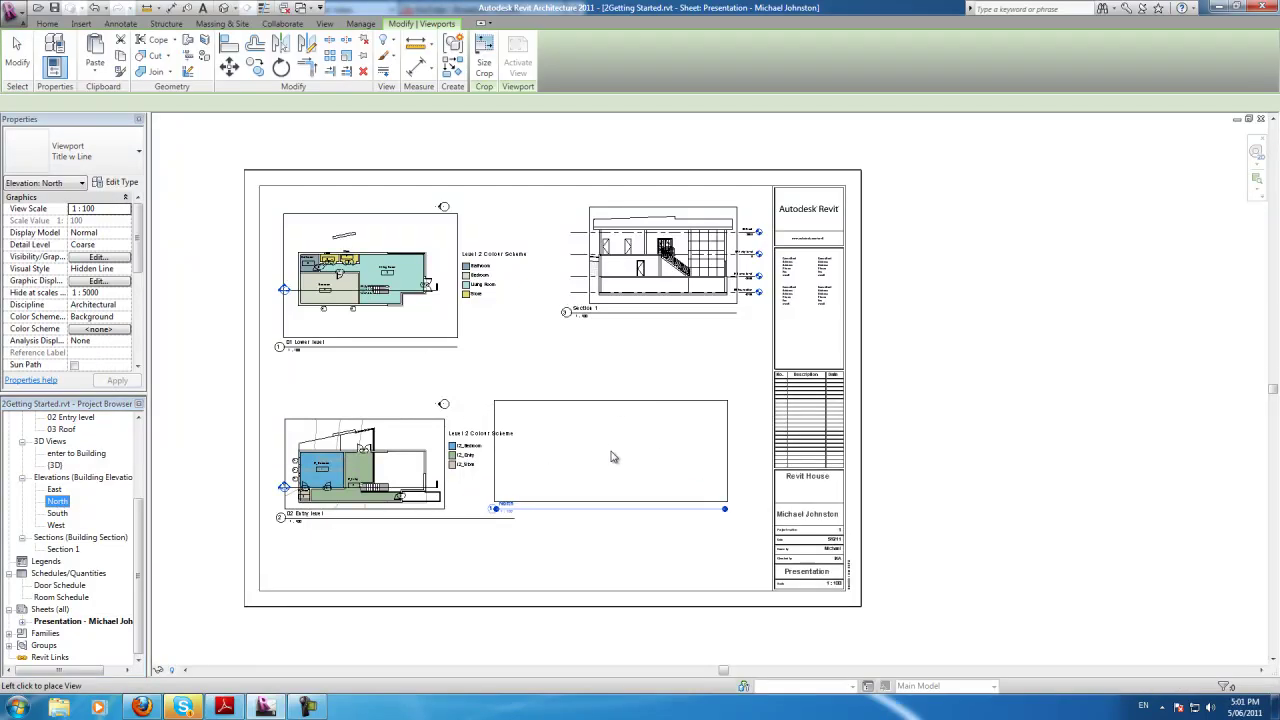
{"action": "left_click", "coordinate": [644, 394]}
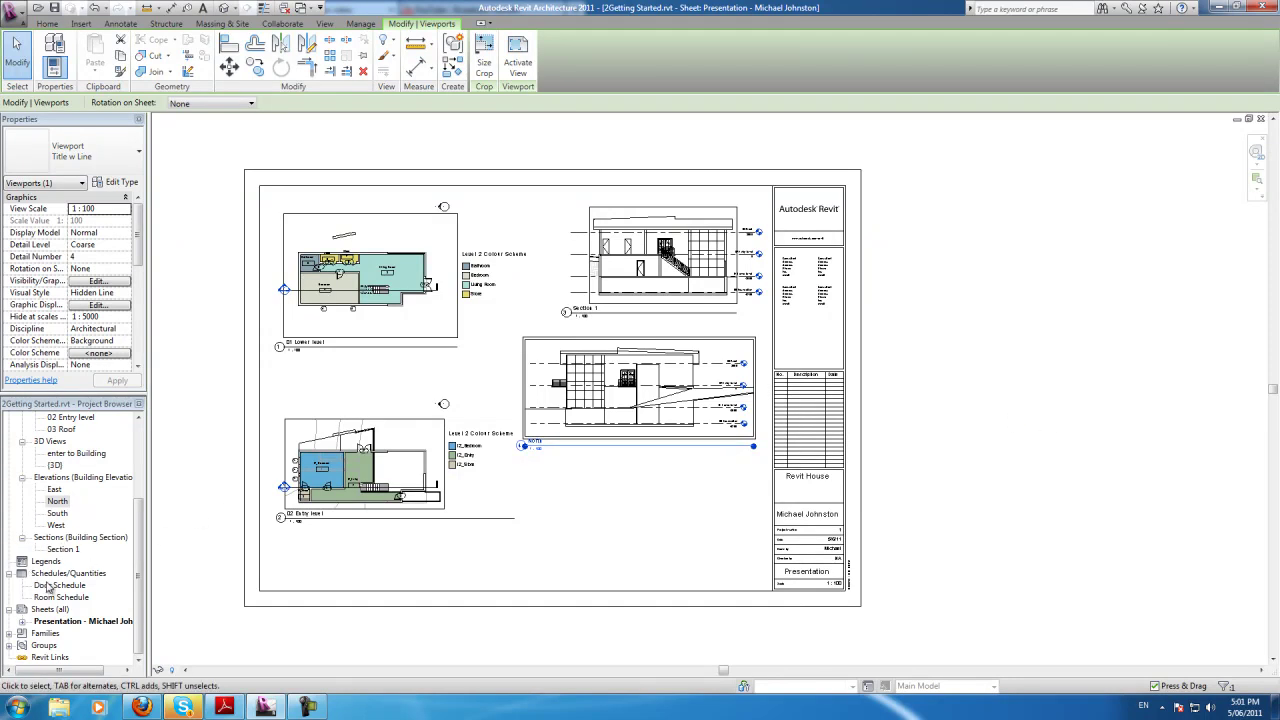
Step: Add the Door Schedule to the sheet below the left half of the North elevation
{"action": "left_click", "coordinate": [52, 585]}
{"action": "left_click_drag", "start_coordinate": [540, 545], "coordinate": [684, 499]}
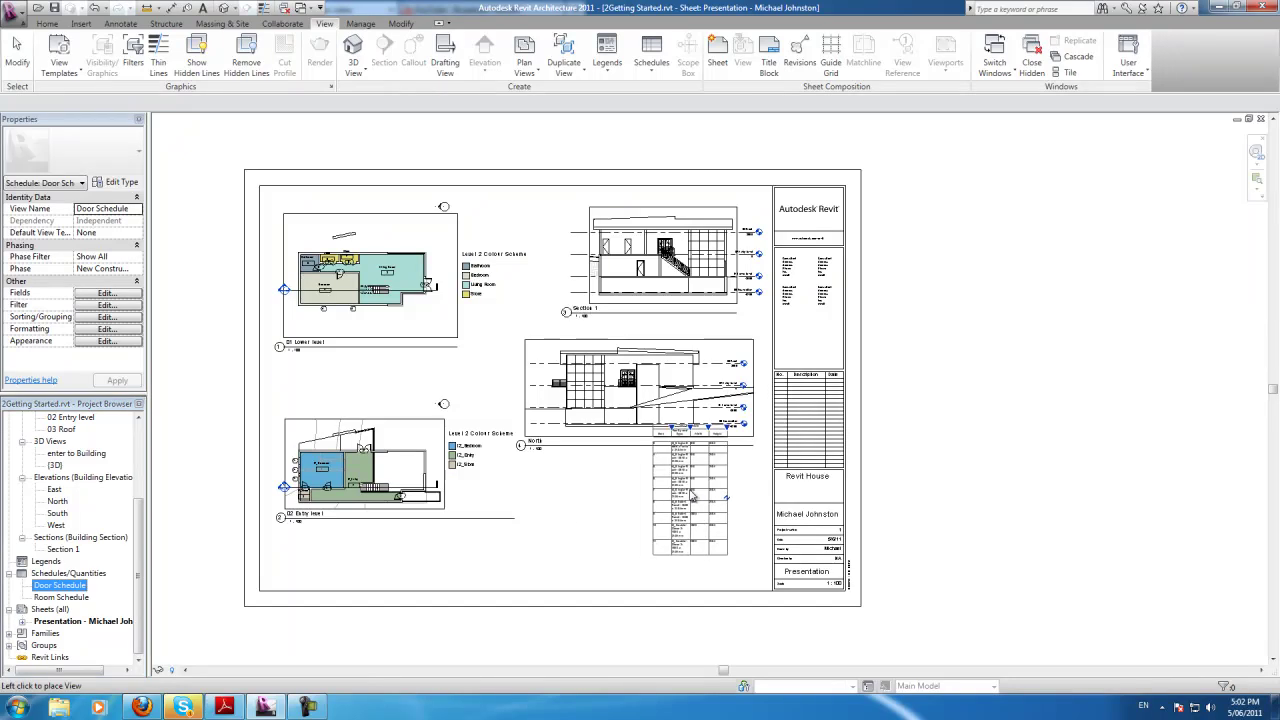
{"action": "left_click", "coordinate": [590, 525]}
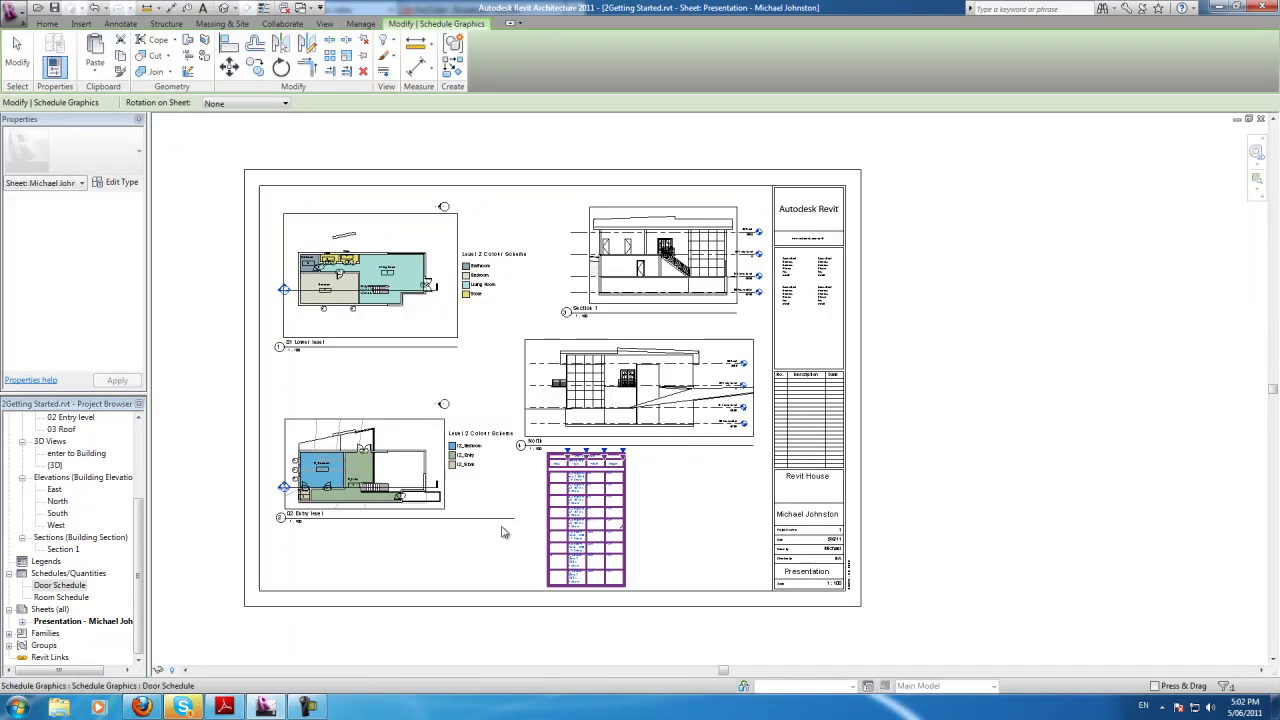
Step: Add the Room Schedule to the sheet beside the Door Schedule, below the North elevation
{"action": "left_click", "coordinate": [55, 597]}
{"action": "left_click_drag", "start_coordinate": [100, 597], "coordinate": [690, 497]}
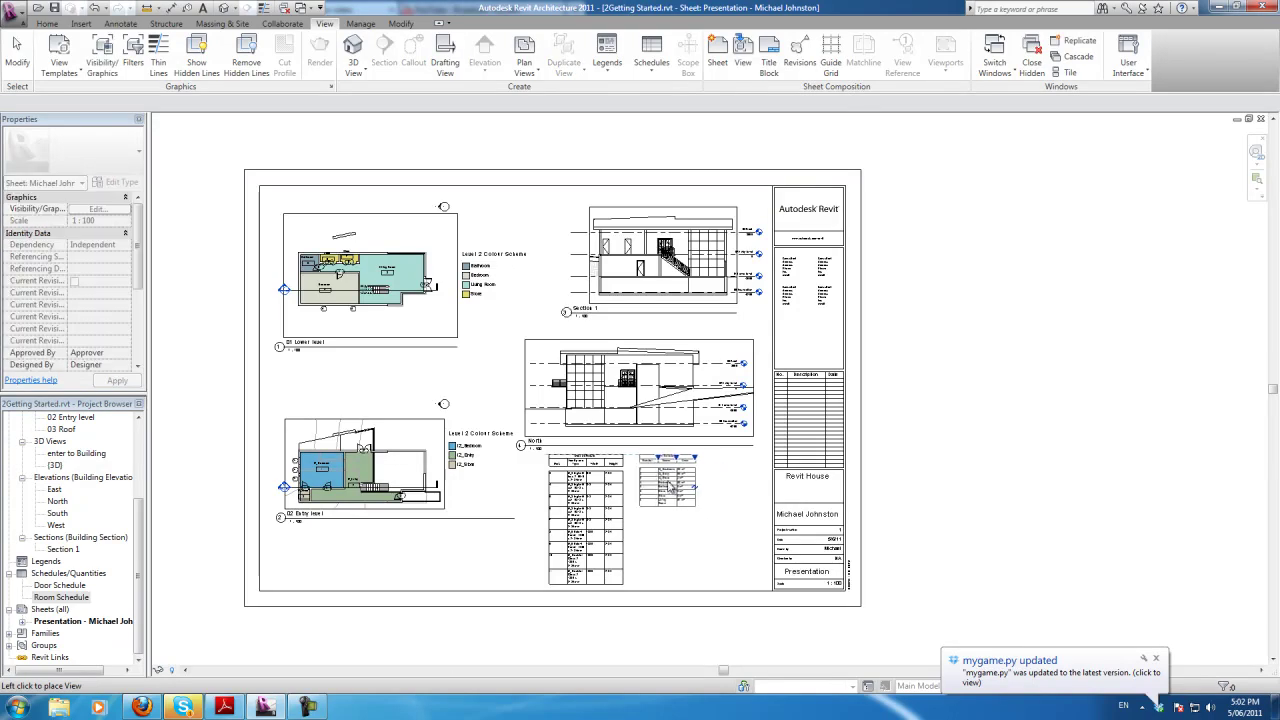
{"action": "left_click", "coordinate": [709, 497]}
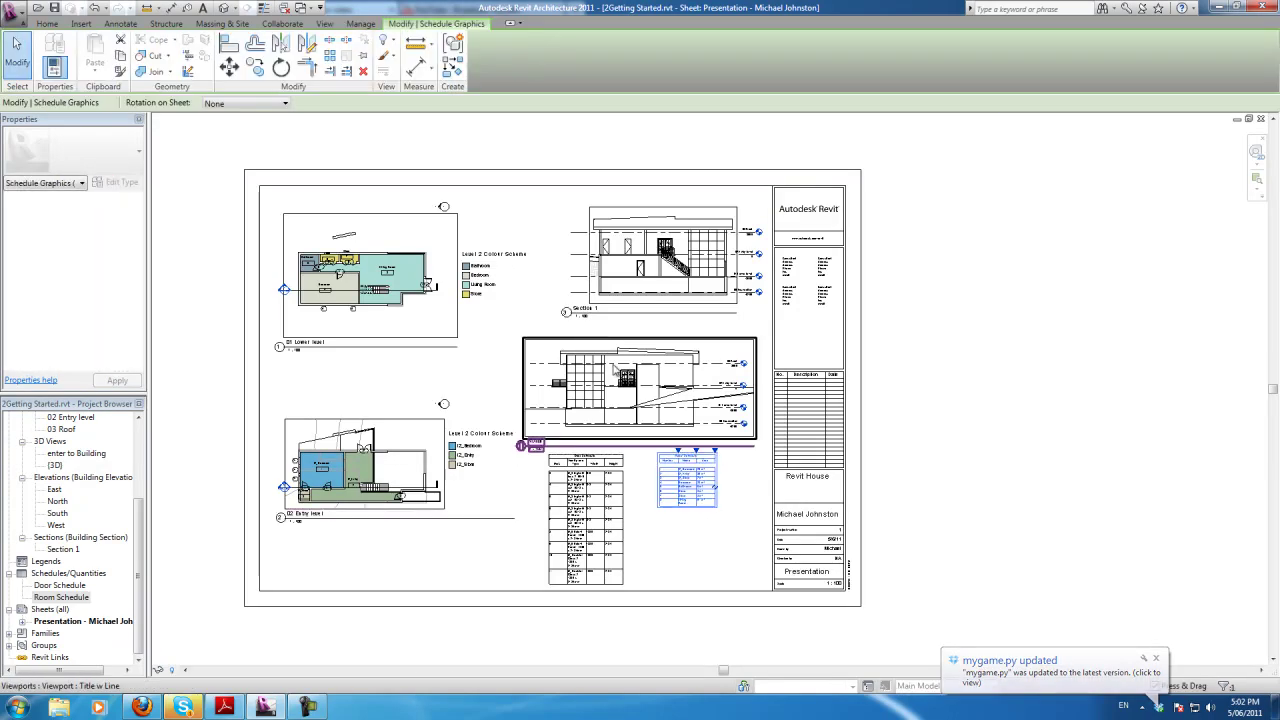
{"action": "left_click", "coordinate": [1224, 374]}
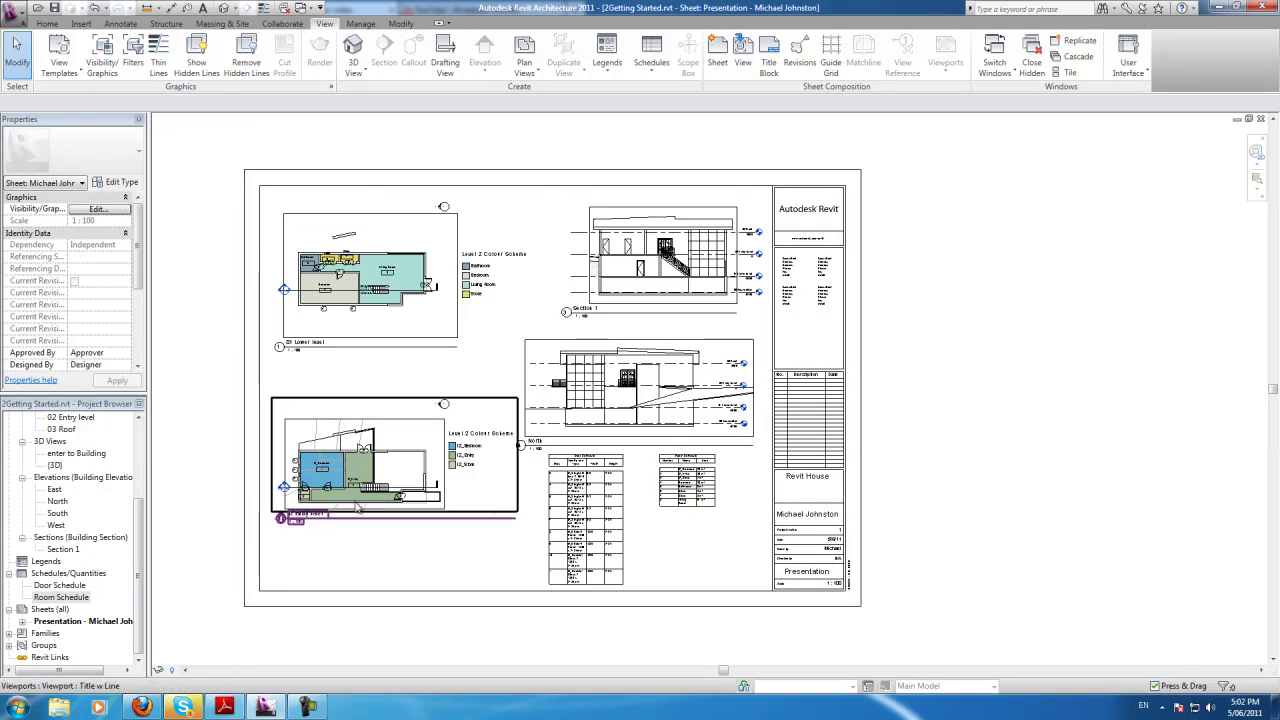
Step: Save the project with the completed Presentation sheet
{"action": "scroll", "coordinate": [398, 584], "scroll_direction": "down", "scroll_amount": 3}
{"action": "scroll", "coordinate": [398, 584], "scroll_direction": "up", "scroll_amount": 3}
{"action": "scroll", "coordinate": [460, 520], "scroll_direction": "up", "scroll_amount": 2}
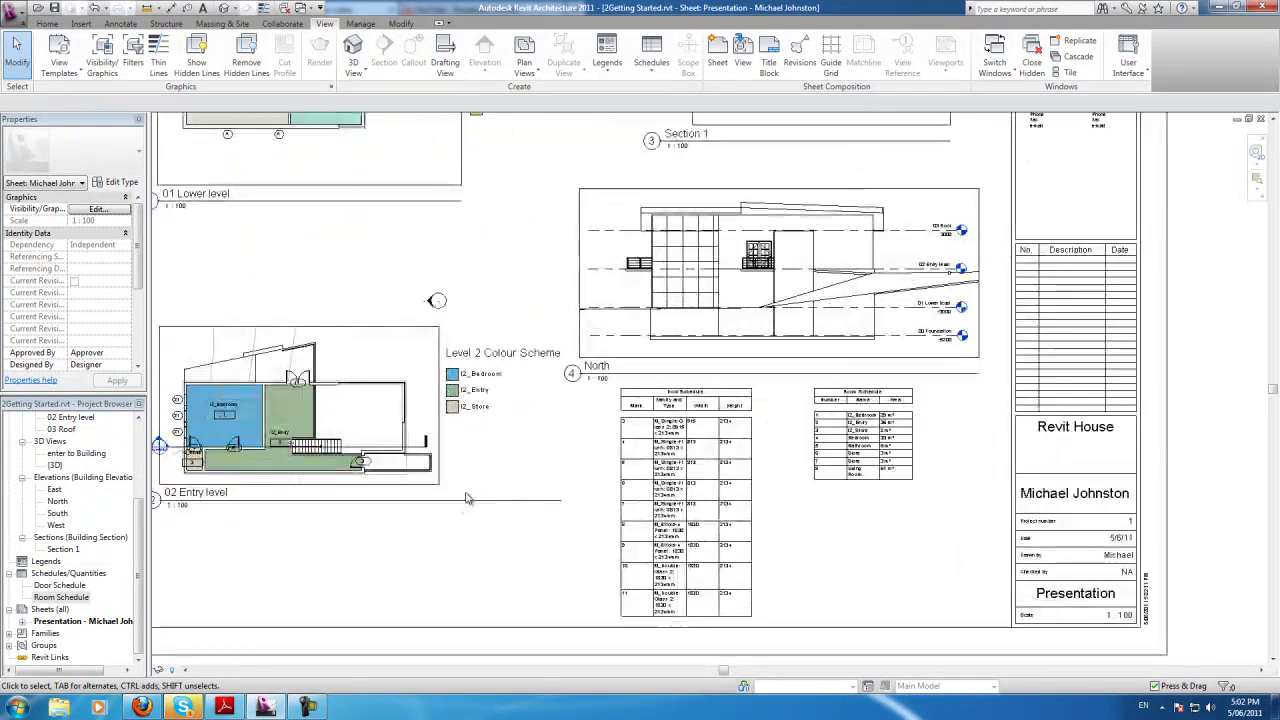
{"action": "scroll", "coordinate": [912, 524], "scroll_direction": "down", "scroll_amount": 1}
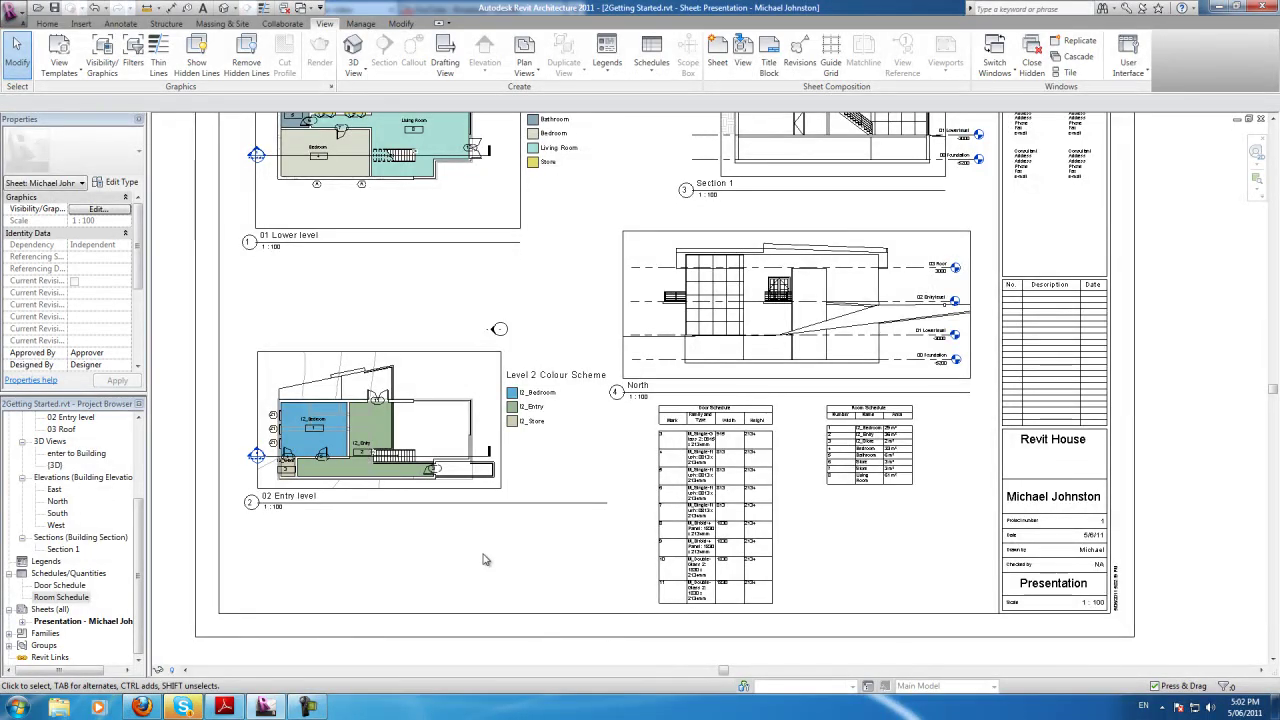
{"action": "scroll", "coordinate": [508, 482], "scroll_direction": "down", "scroll_amount": 2}
{"action": "scroll", "coordinate": [400, 277], "scroll_direction": "down", "scroll_amount": 3}
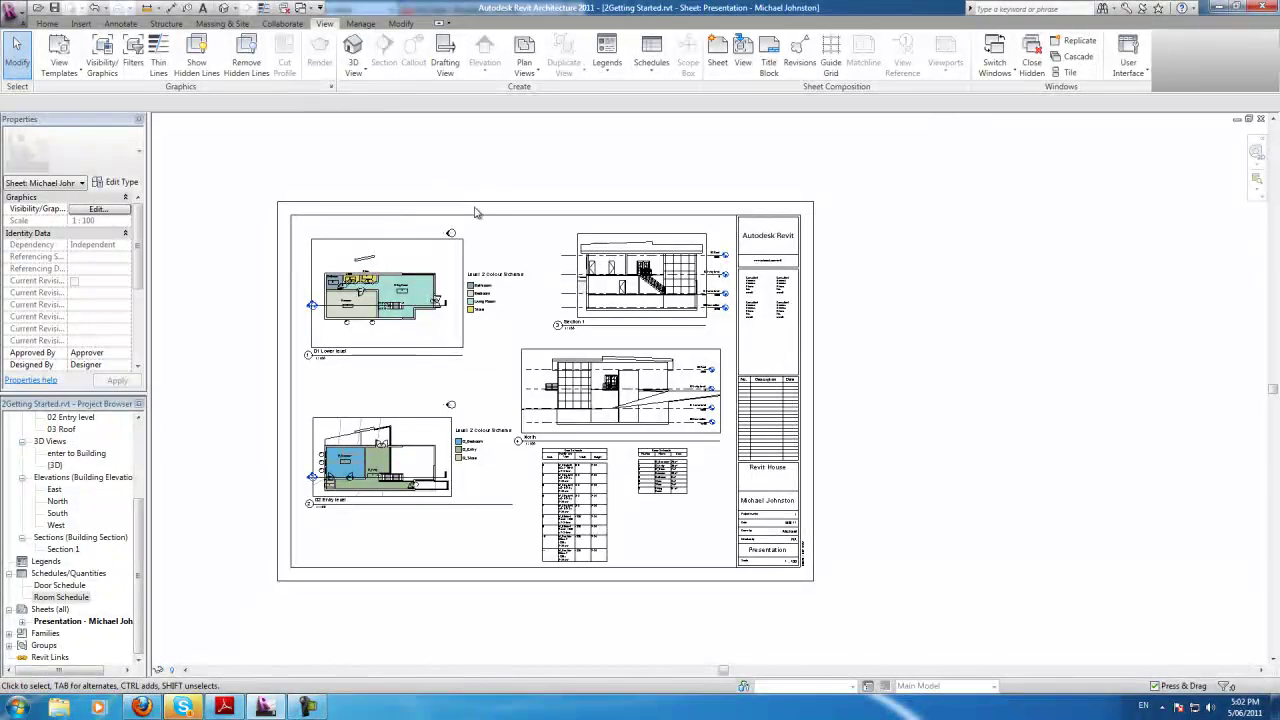
{"action": "left_click", "coordinate": [10, 14]}
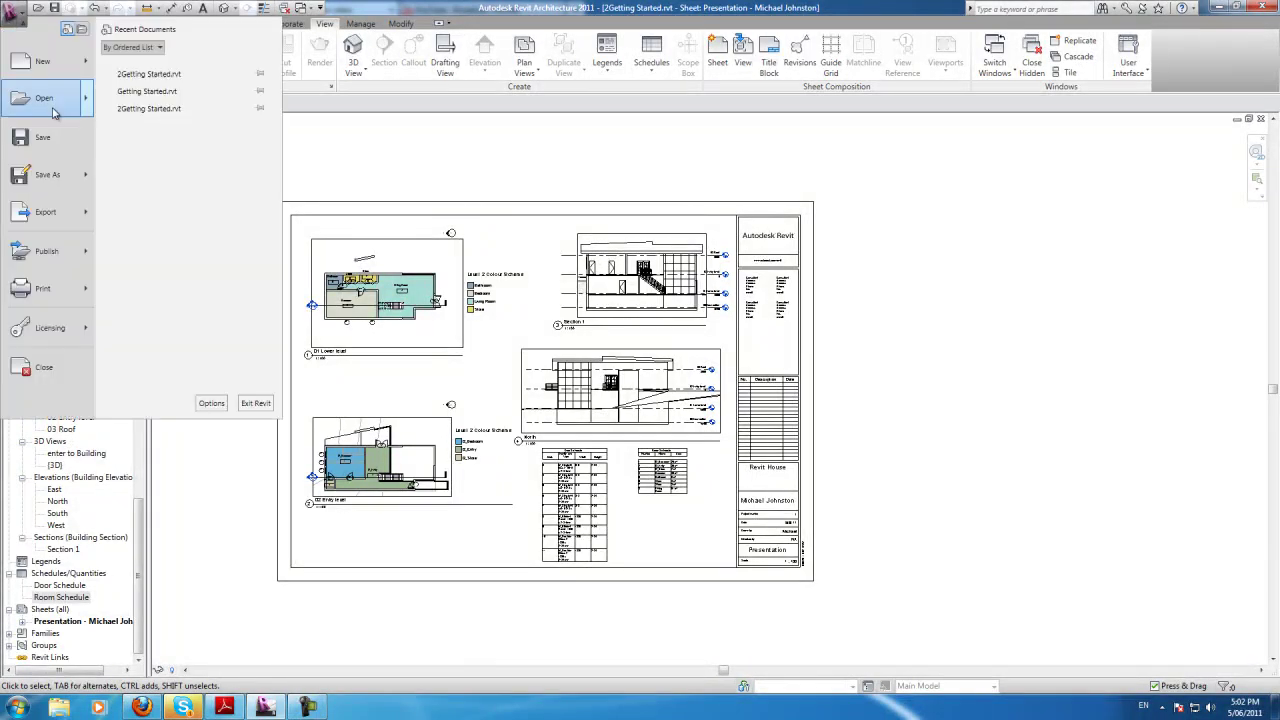
{"action": "left_click", "coordinate": [27, 146]}
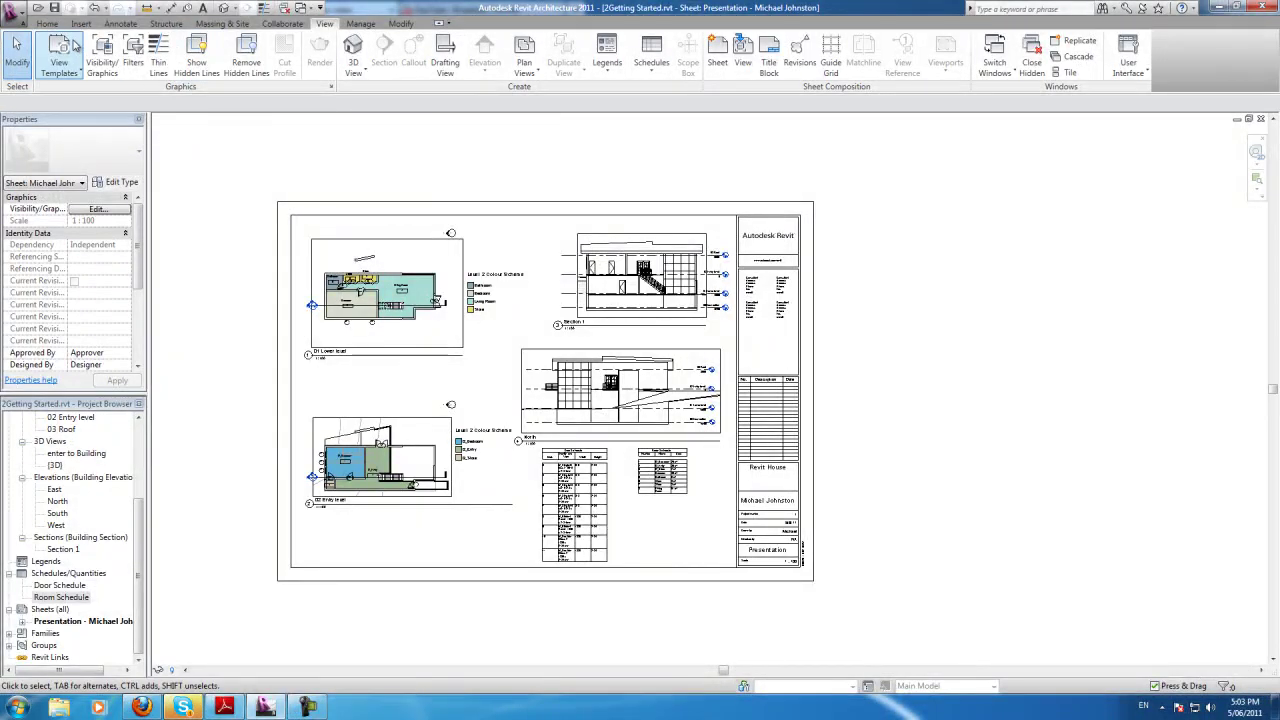
Step: Check the Presentation sheet's layout in Print Preview and return to the sheet view
{"action": "left_click", "coordinate": [9, 14]}
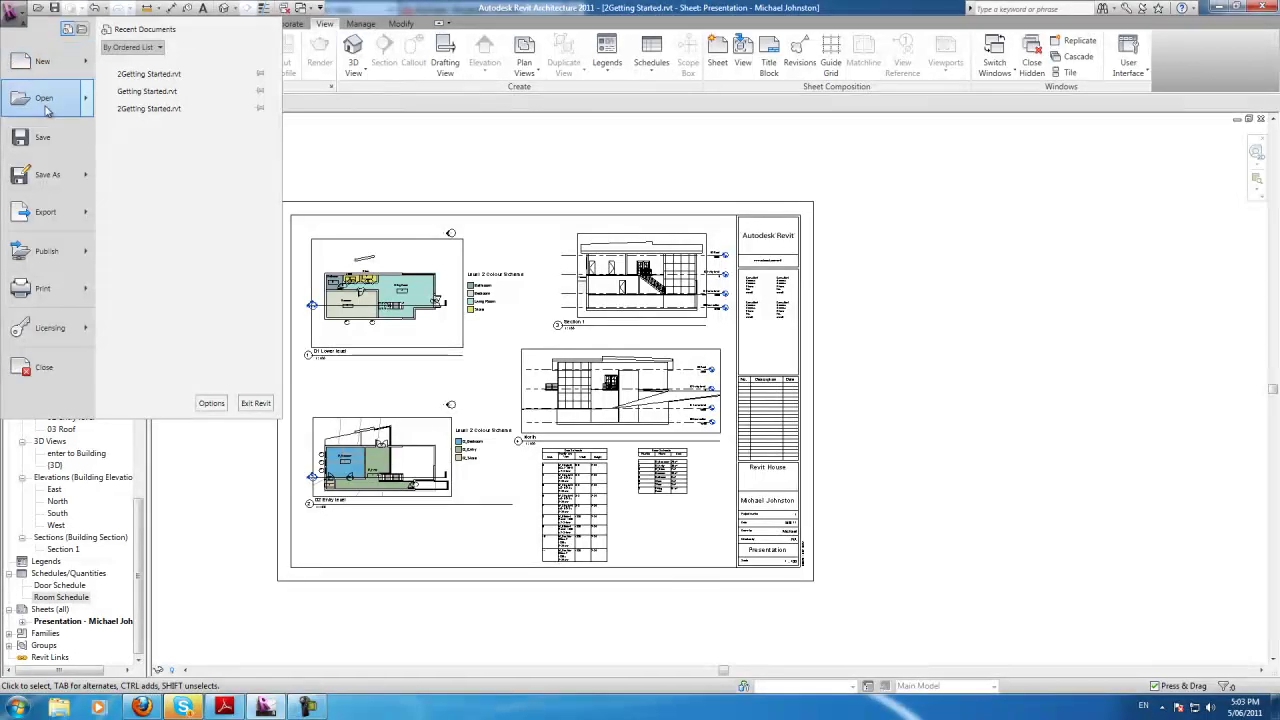
{"action": "mouse_move", "coordinate": [47, 303]}
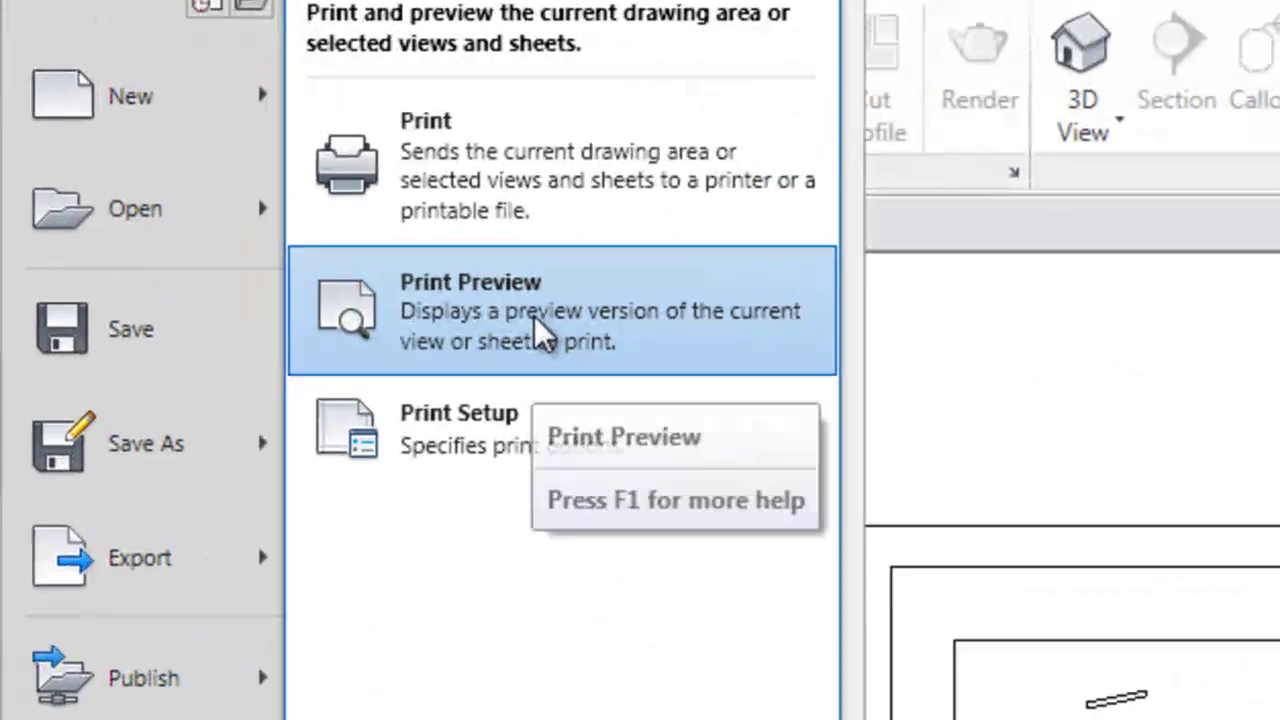
{"action": "left_click", "coordinate": [174, 134]}
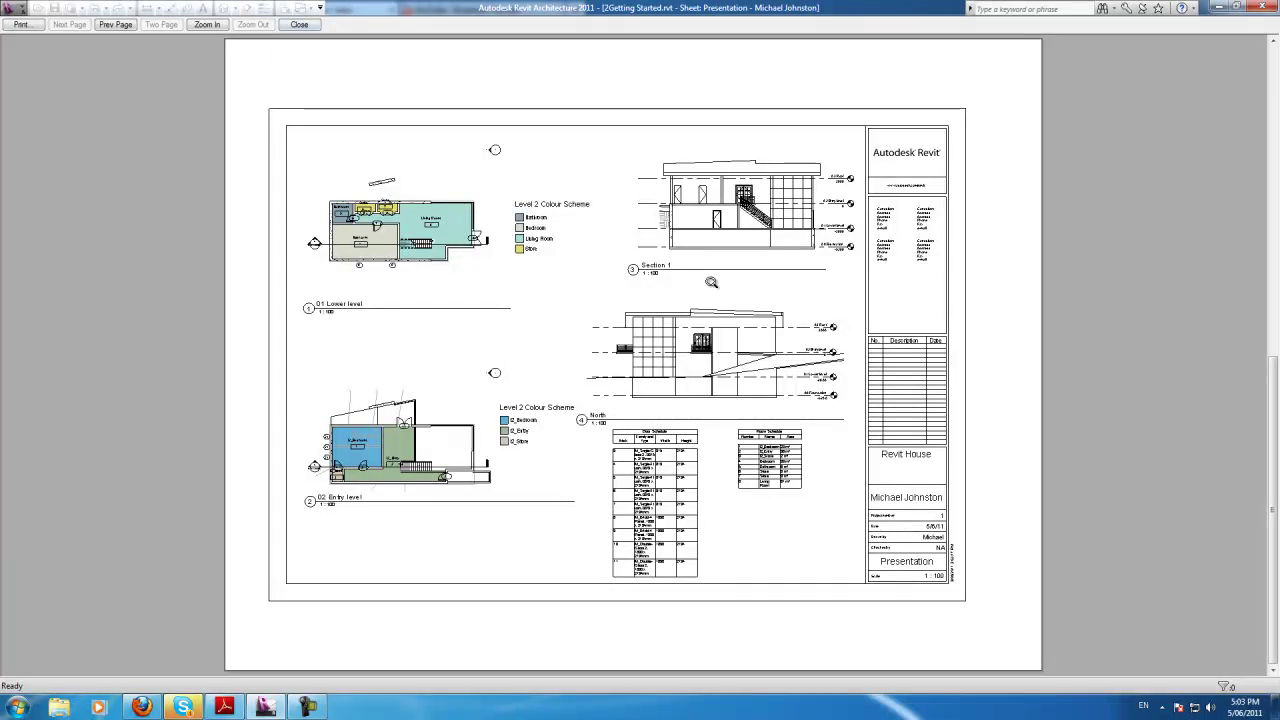
{"action": "left_click", "coordinate": [299, 26]}
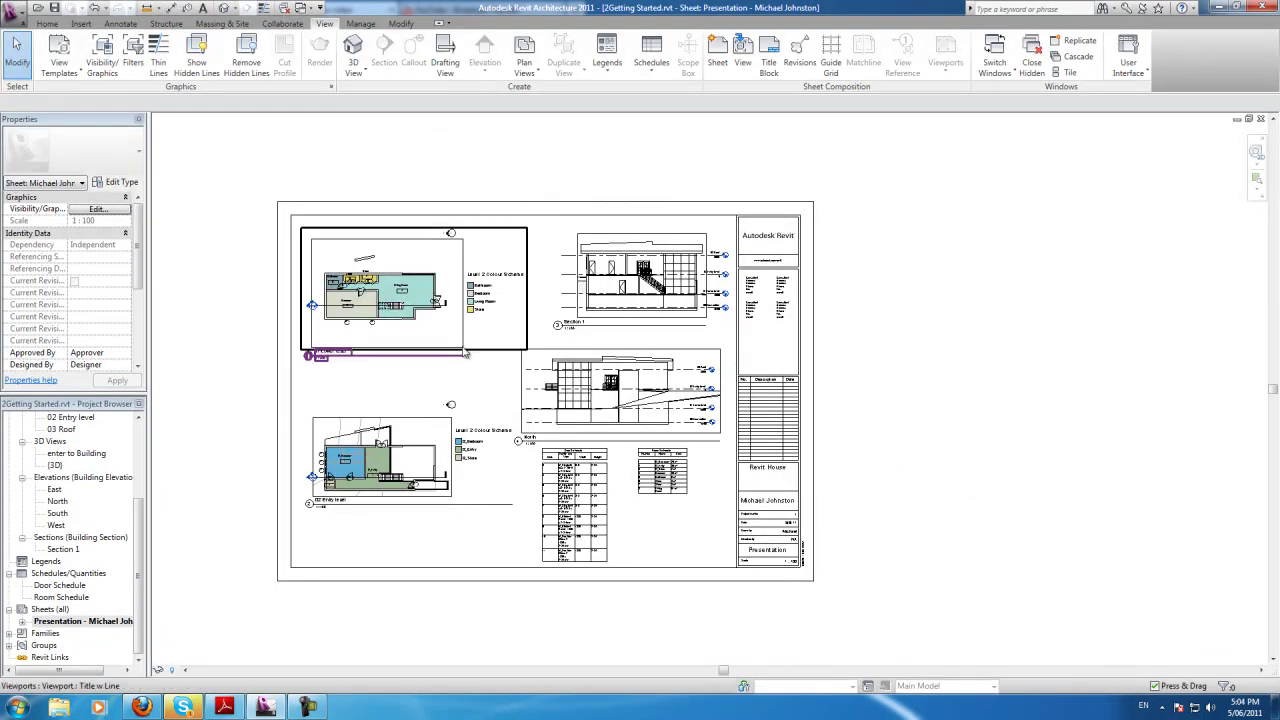
{"action": "scroll", "coordinate": [470, 362], "scroll_direction": "up", "scroll_amount": 2}
{"action": "scroll", "coordinate": [472, 364], "scroll_direction": "down", "scroll_amount": 3}
{"action": "scroll", "coordinate": [286, 466], "scroll_direction": "up", "scroll_amount": 4}
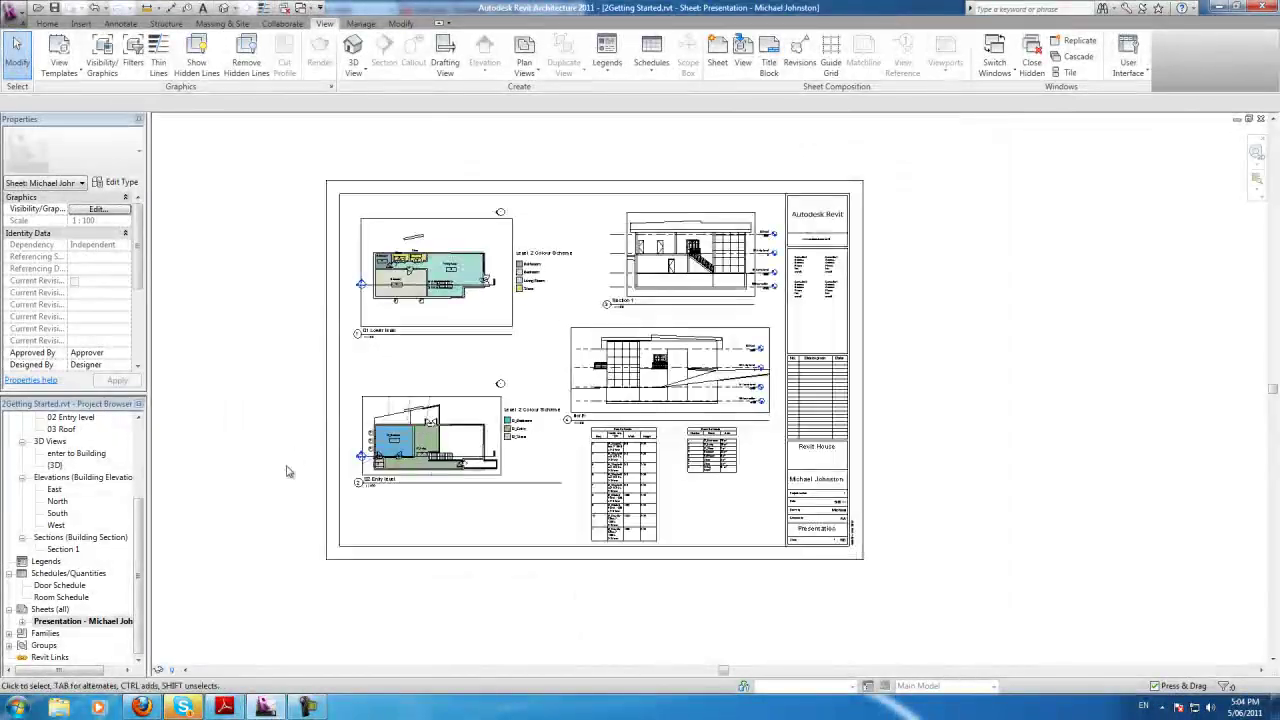
{"action": "scroll", "coordinate": [600, 400], "scroll_direction": "down", "scroll_amount": 3}
{"action": "scroll", "coordinate": [752, 368], "scroll_direction": "up", "scroll_amount": 1}
{"action": "scroll", "coordinate": [596, 370], "scroll_direction": "up", "scroll_amount": 2}
{"action": "scroll", "coordinate": [612, 395], "scroll_direction": "down", "scroll_amount": 2}
{"action": "scroll", "coordinate": [664, 368], "scroll_direction": "up", "scroll_amount": 3}
{"action": "scroll", "coordinate": [655, 366], "scroll_direction": "down", "scroll_amount": 3}
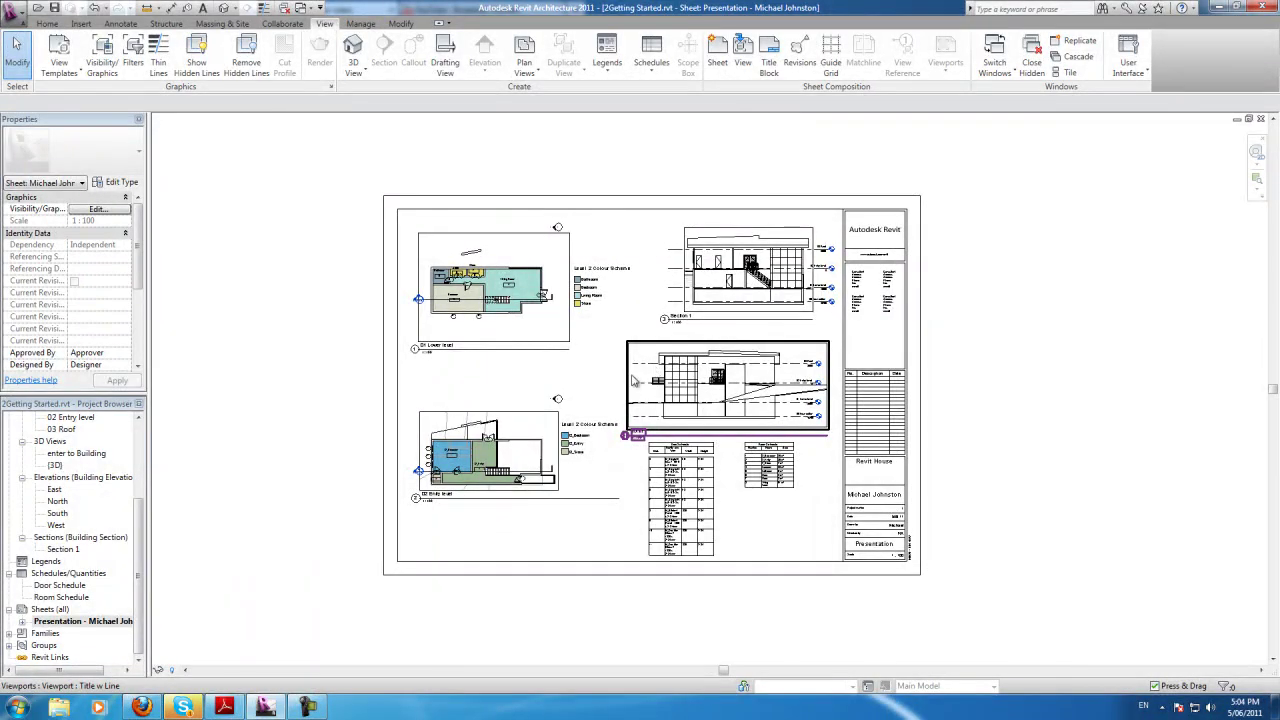
{"action": "scroll", "coordinate": [652, 387], "scroll_direction": "up", "scroll_amount": 2}
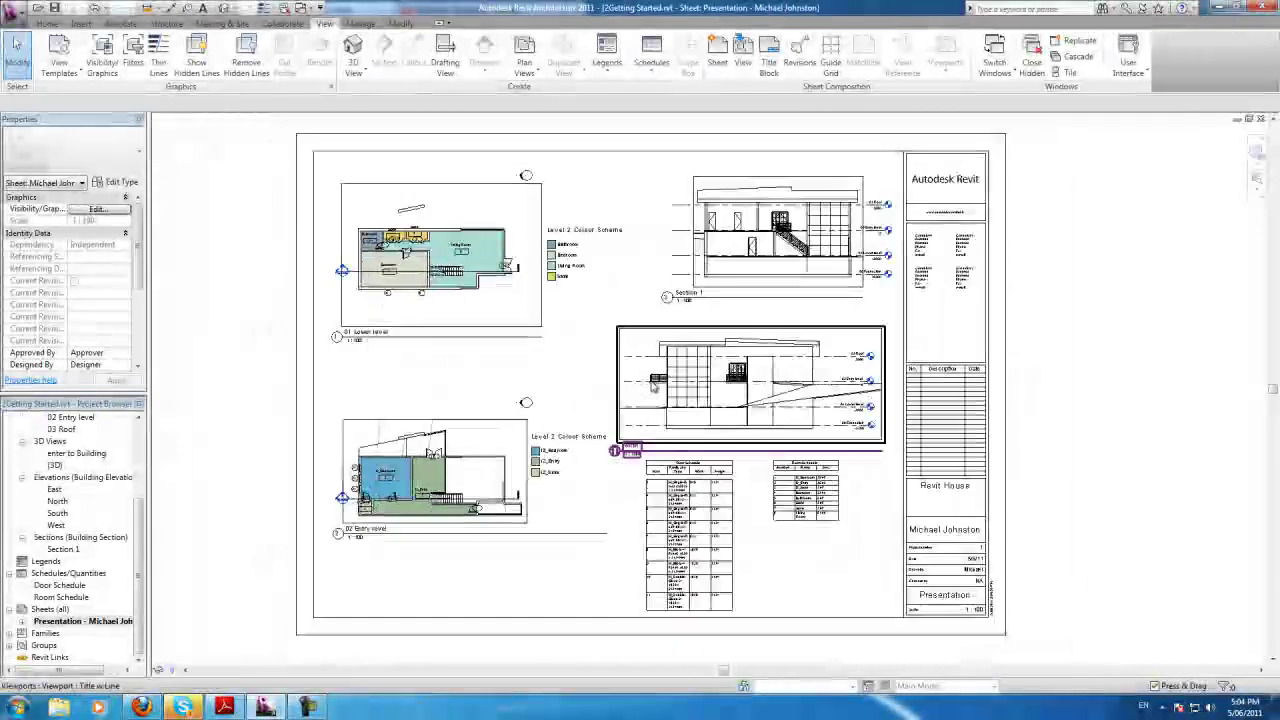
{"action": "scroll", "coordinate": [653, 386], "scroll_direction": "up", "scroll_amount": 1}
{"action": "scroll", "coordinate": [652, 384], "scroll_direction": "down", "scroll_amount": 2}
{"action": "scroll", "coordinate": [650, 381], "scroll_direction": "up", "scroll_amount": 1}
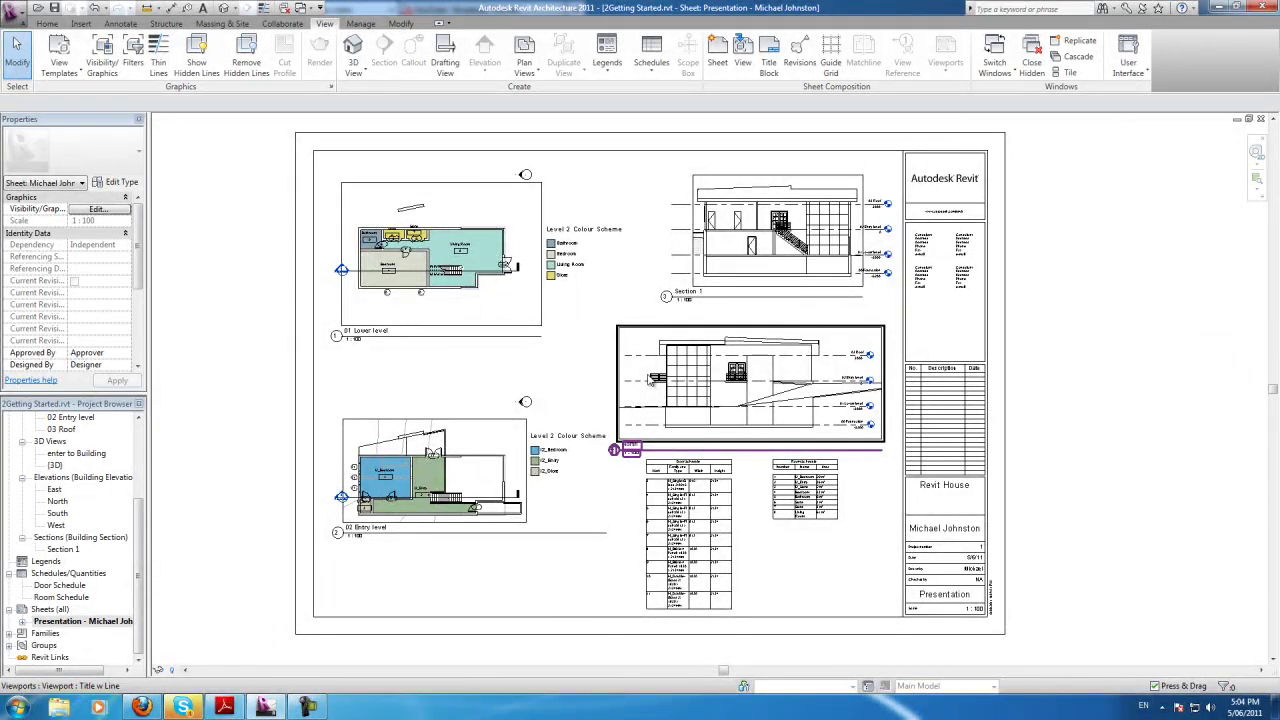
{"action": "left_click", "coordinate": [188, 662]}
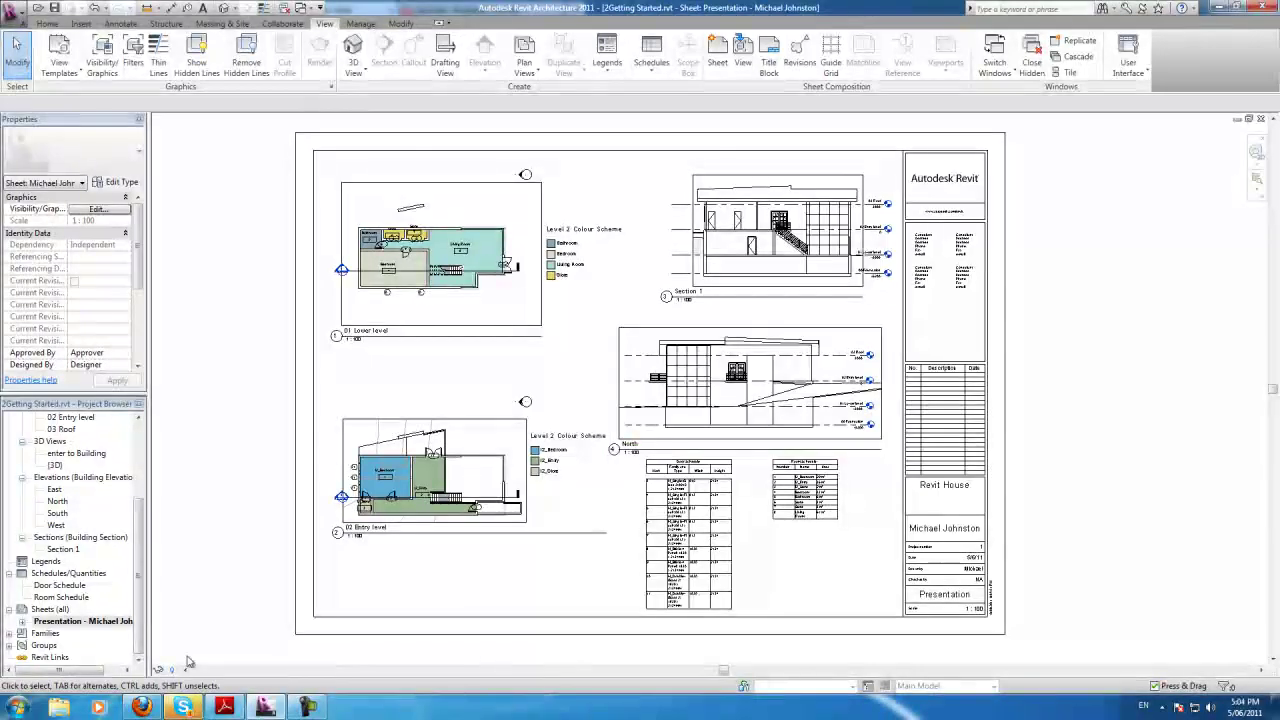